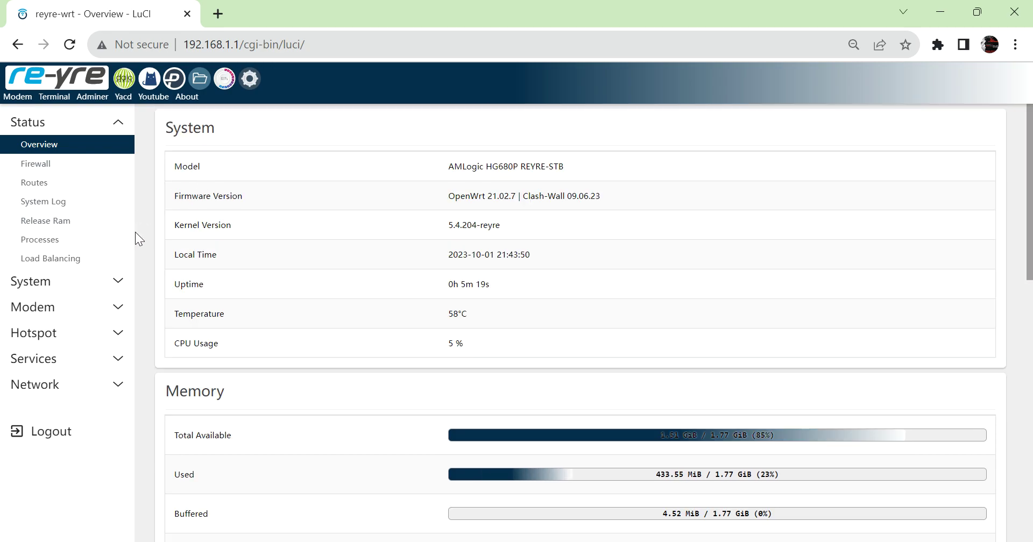
Look through the entries of the System, Modem, Hotspot, Services and Network sections of the router interface
click(70, 281)
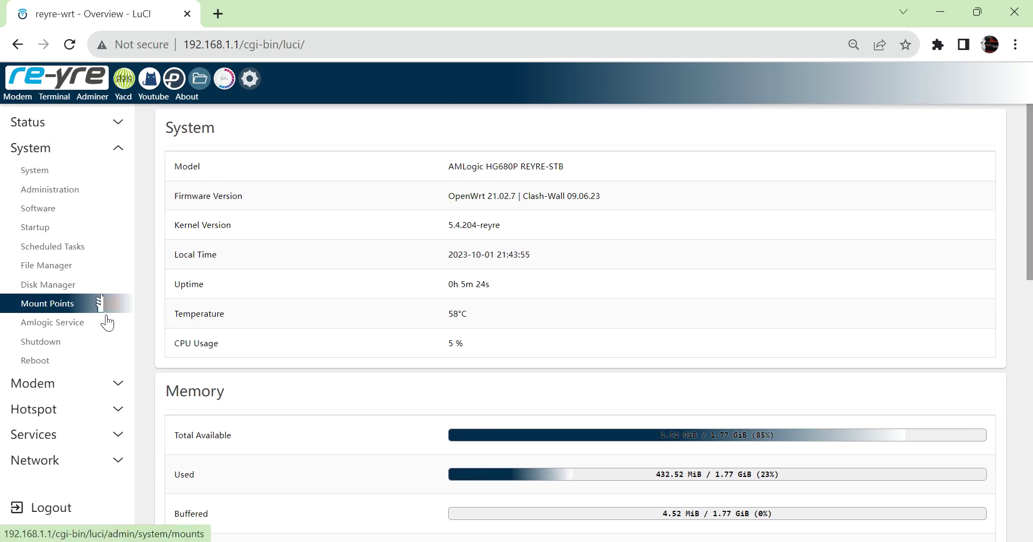
click(118, 383)
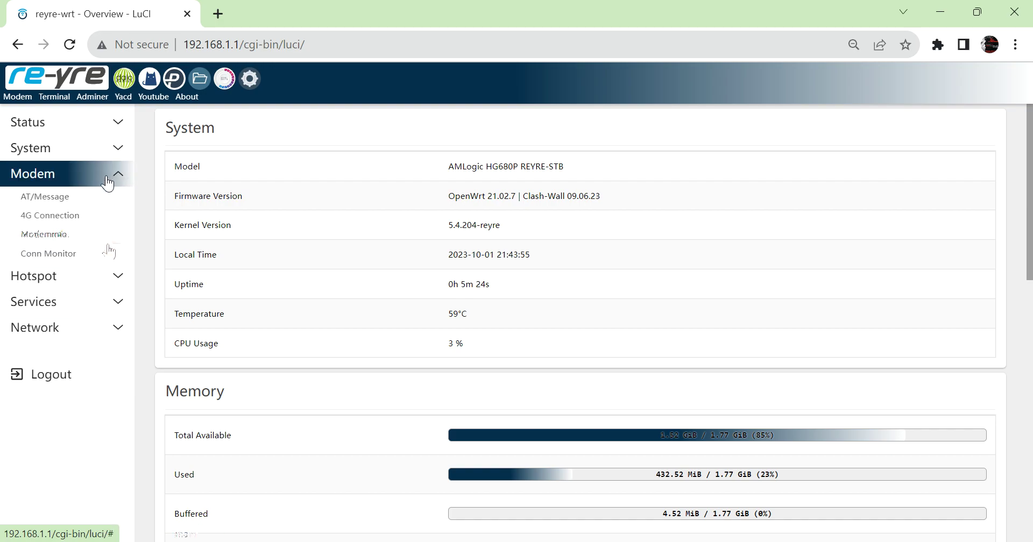
click(115, 274)
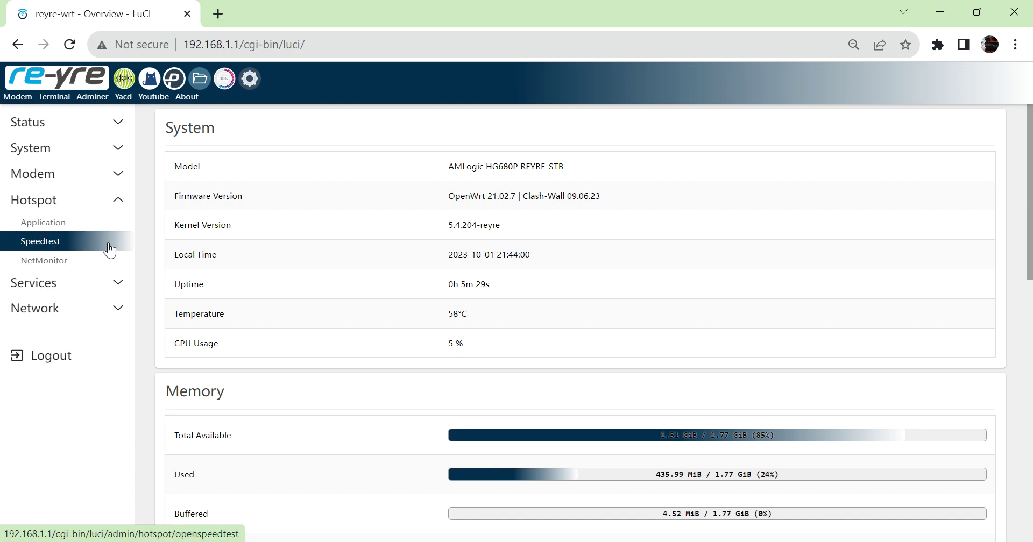
click(125, 284)
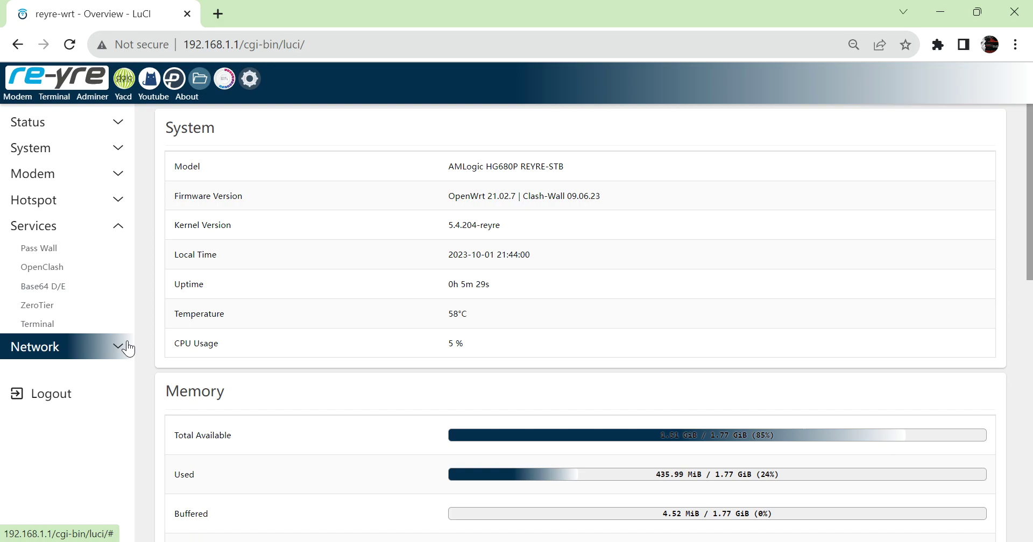
click(127, 349)
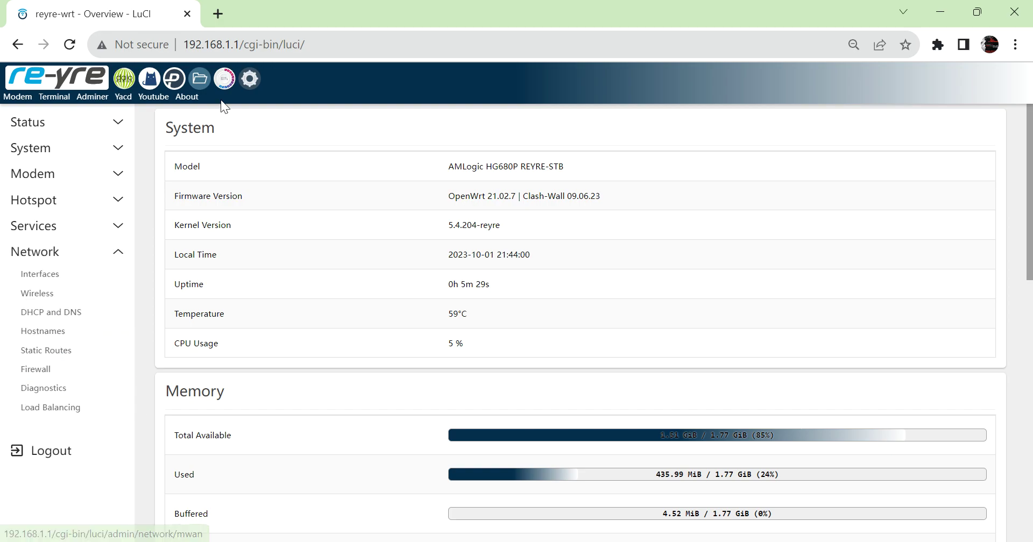
Display the network interfaces page and review the configured interfaces, including the TETHERING entry
click(248, 91)
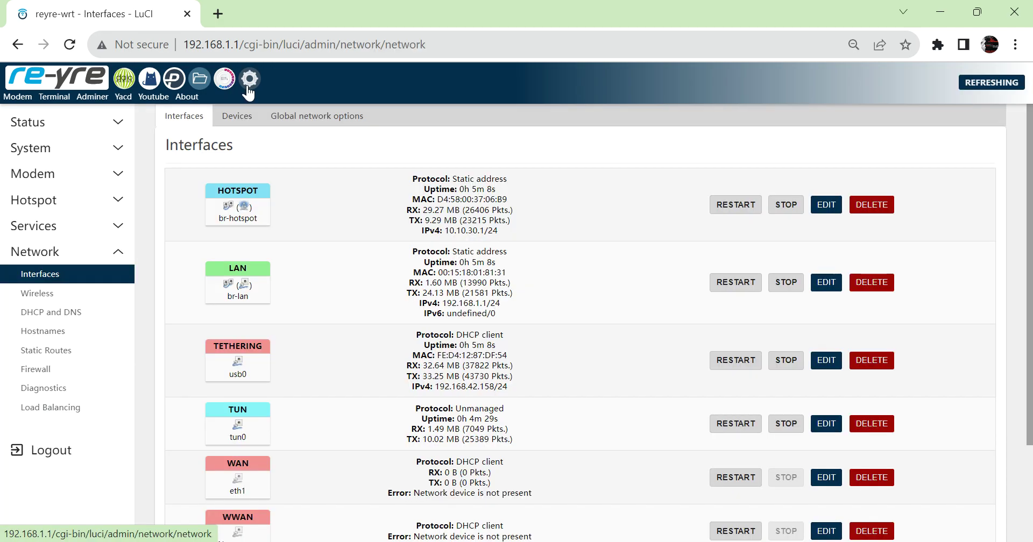
scroll(1026, 218, down, 2)
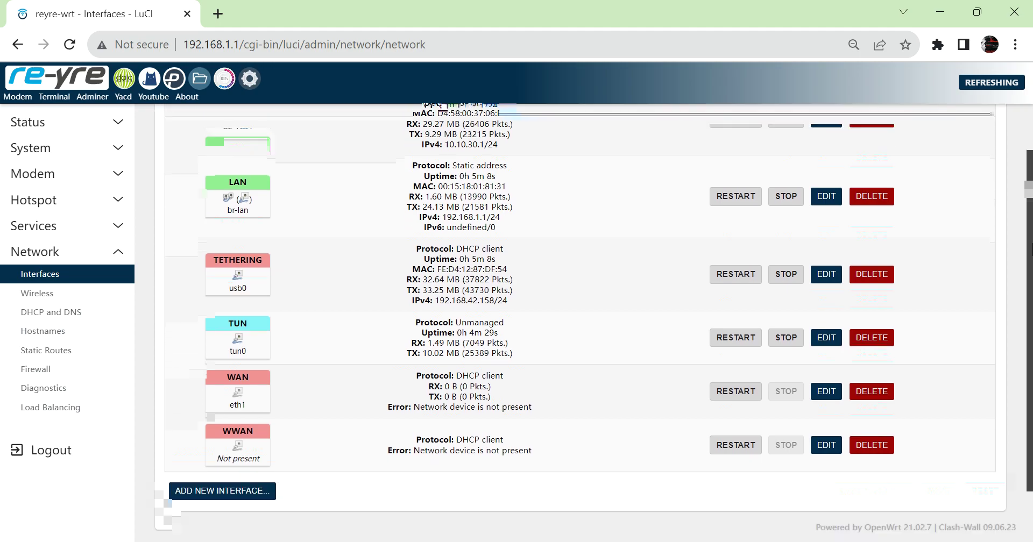
scroll(1026, 218, up, 2)
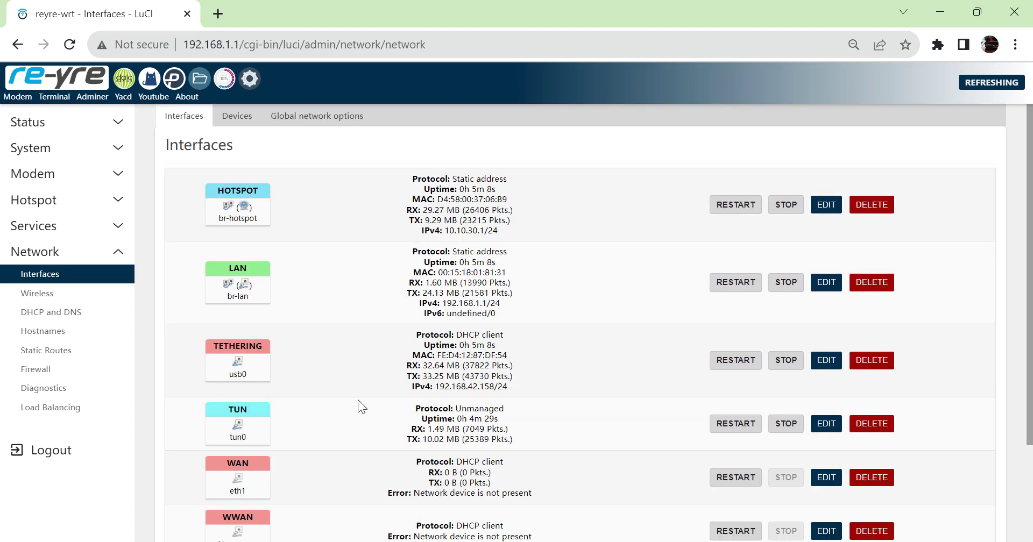
drag(509, 387, 446, 383)
Bring up the NetMonitor gauges and try a connection test in the Speedtest app
click(224, 79)
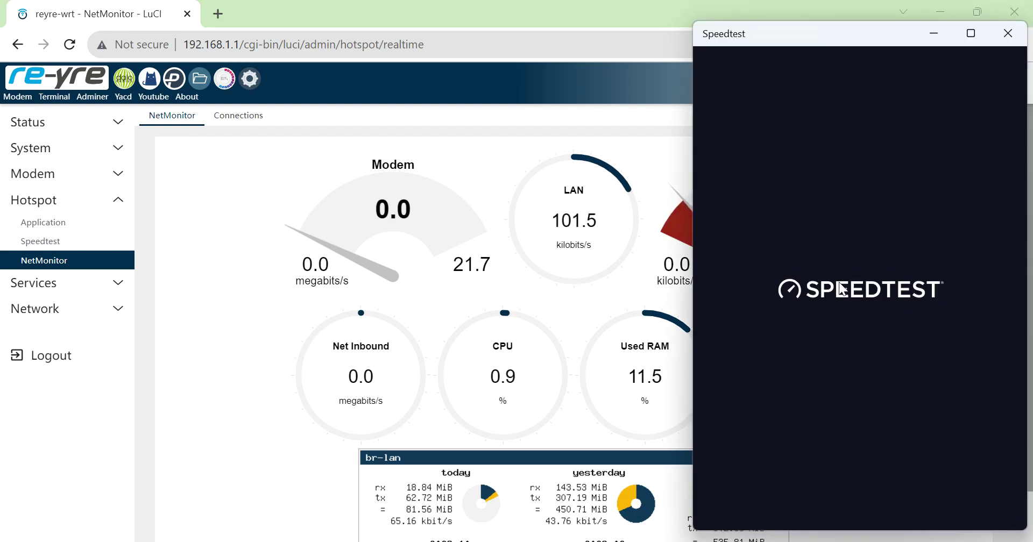
click(857, 285)
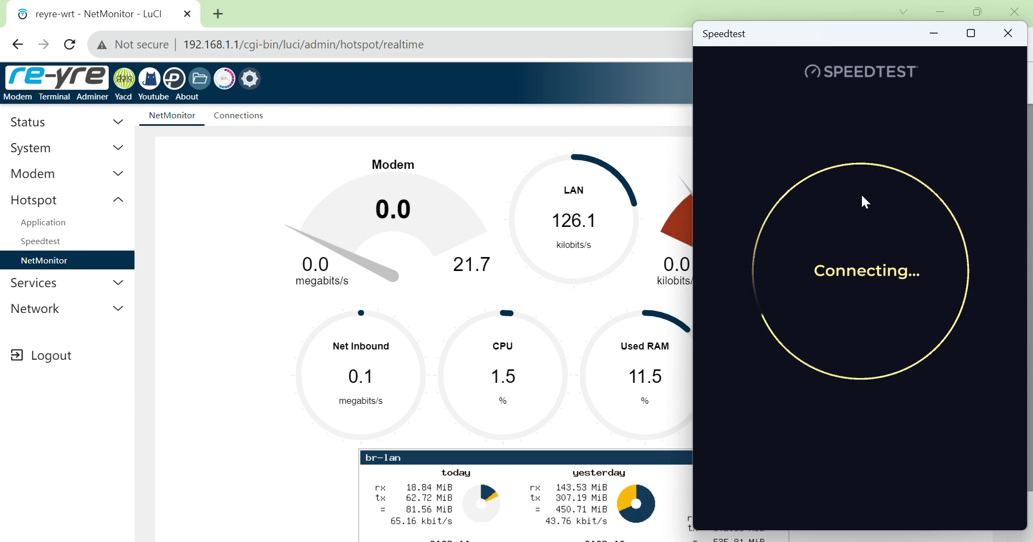
Open the OpenClash overview, close Speedtest, and enable OpenClash with the reyre.yaml configuration
click(152, 92)
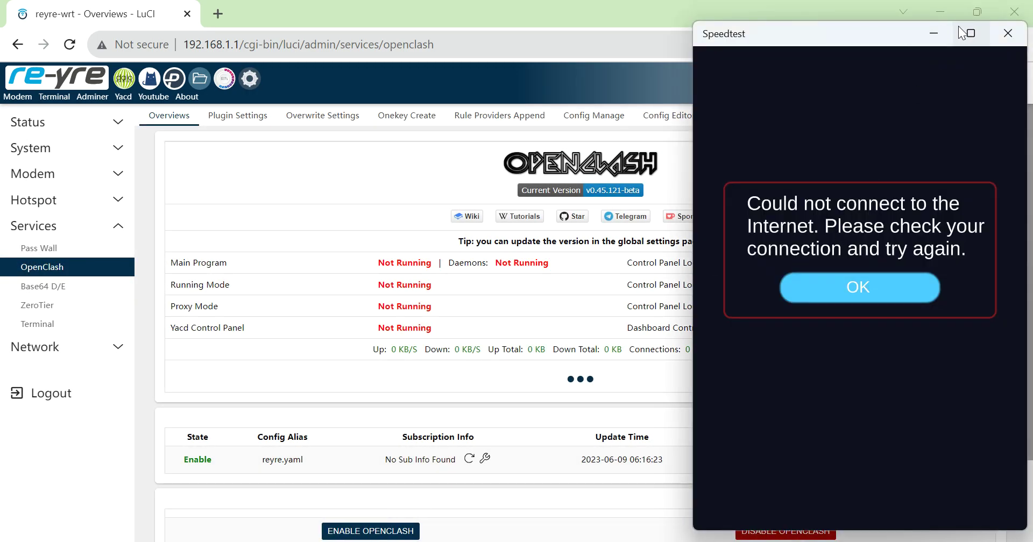
click(1011, 33)
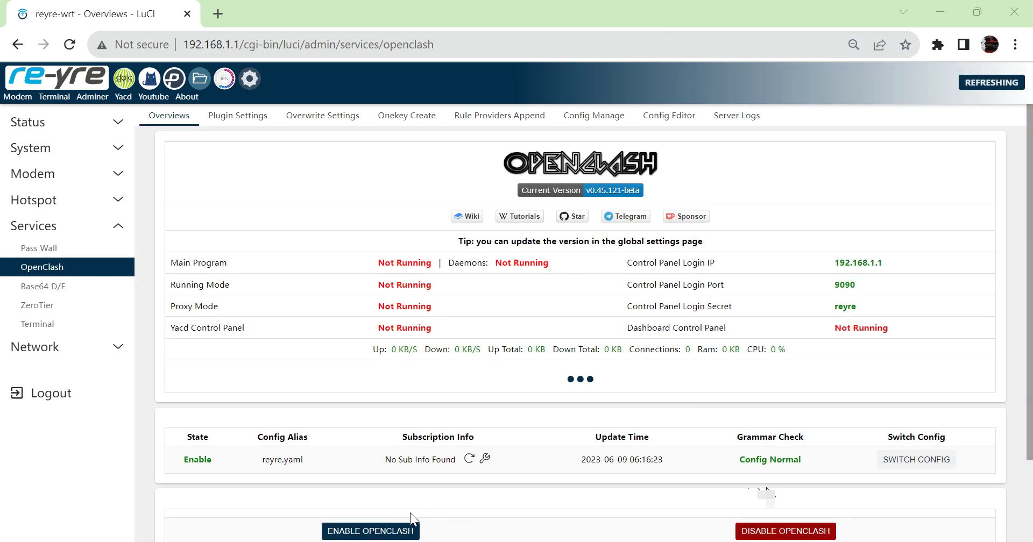
click(390, 532)
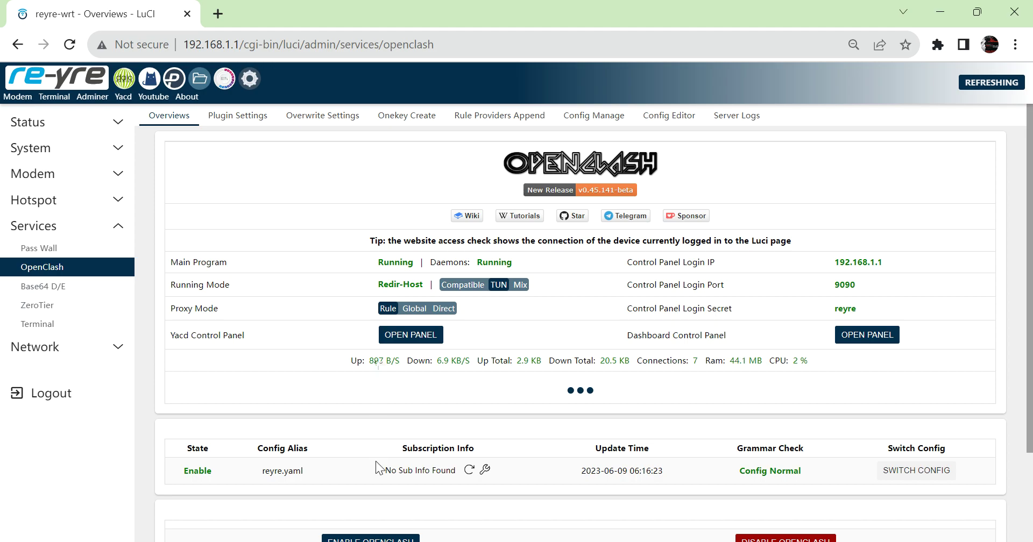
Switch to the Speedtest app, dismiss the browser's saved-password warning, and start a speed test
click(374, 541)
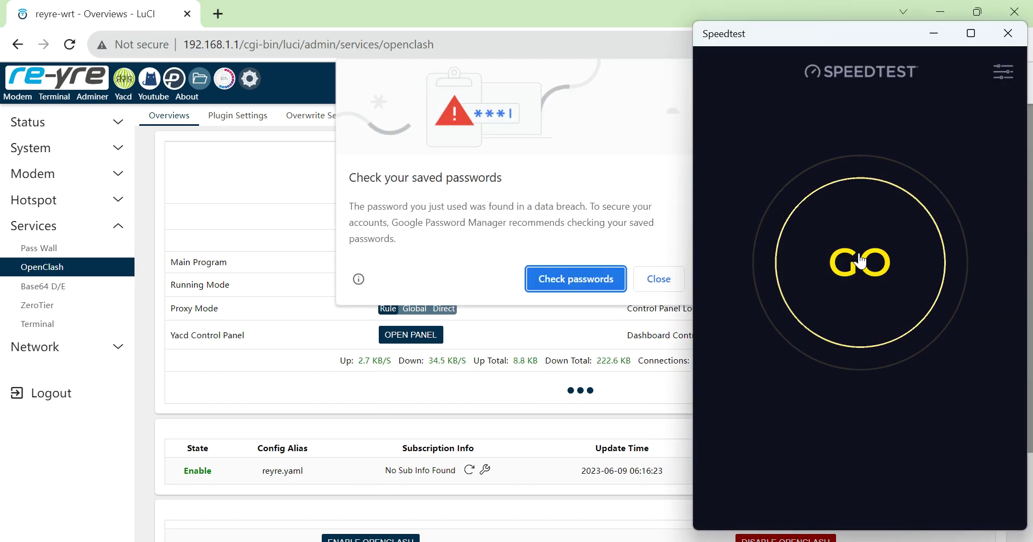
click(677, 280)
click(373, 541)
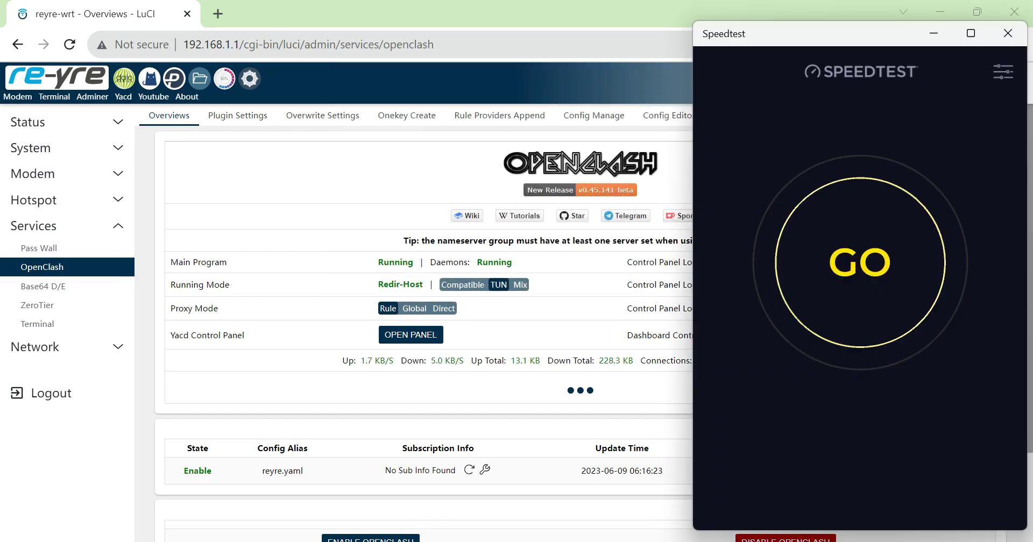
click(904, 281)
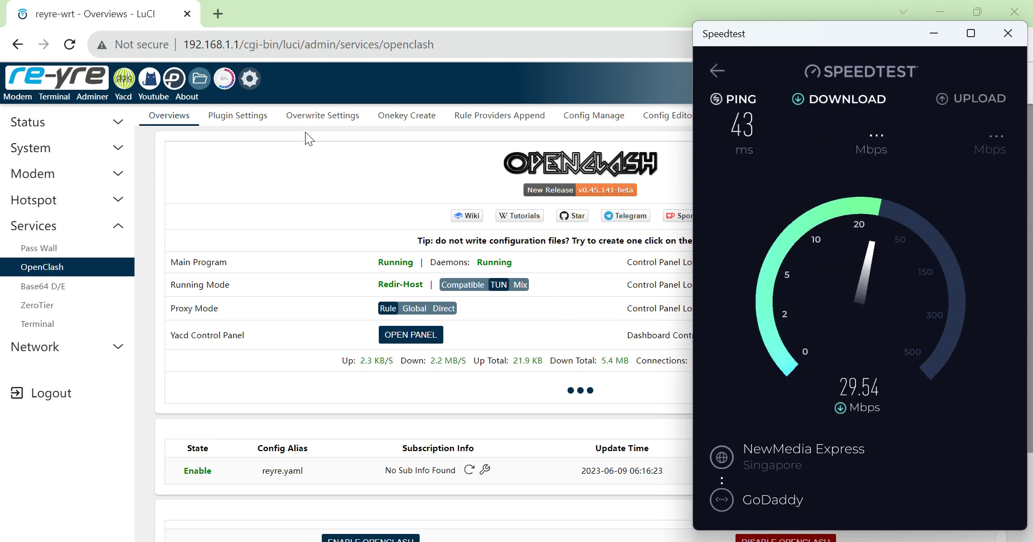
Open the Yacd control panel, review the active connections, test the GLOBAL proxy group's latency, and view the traffic overview
click(410, 335)
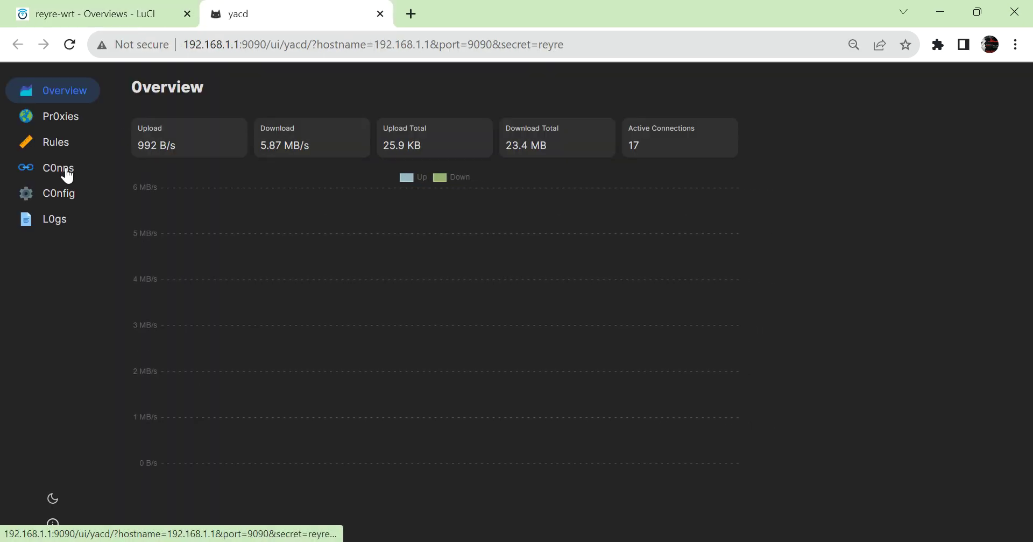
click(67, 171)
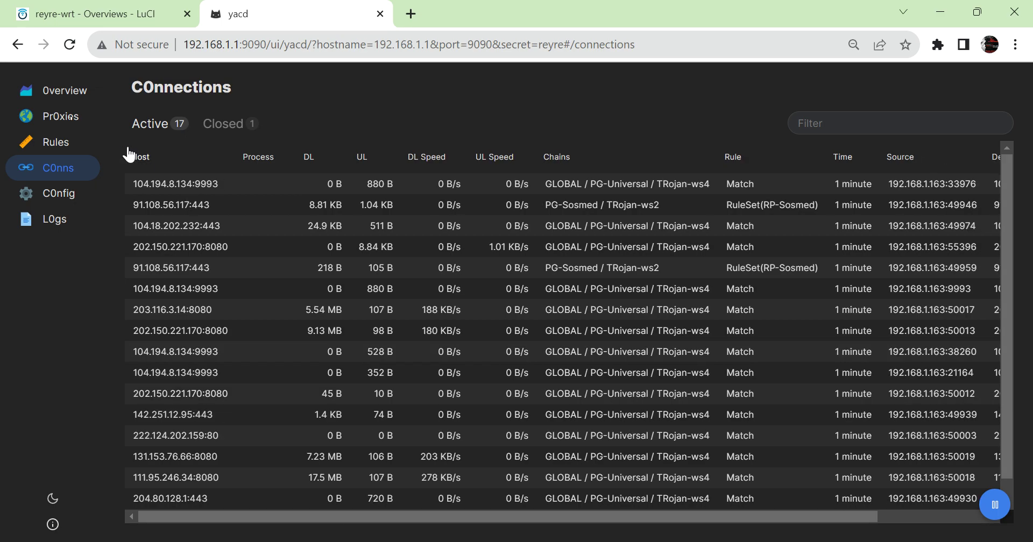
click(73, 125)
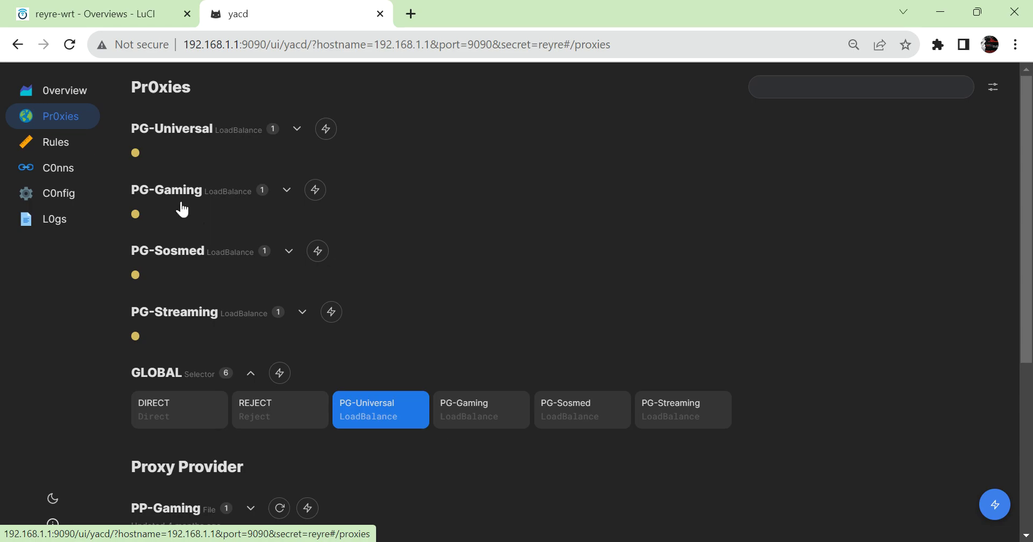
click(280, 374)
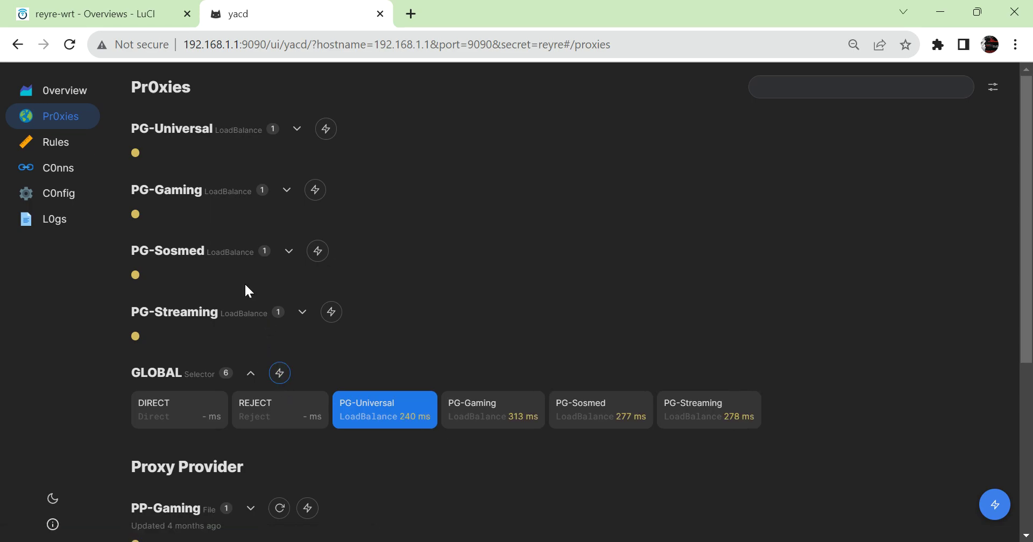
click(82, 101)
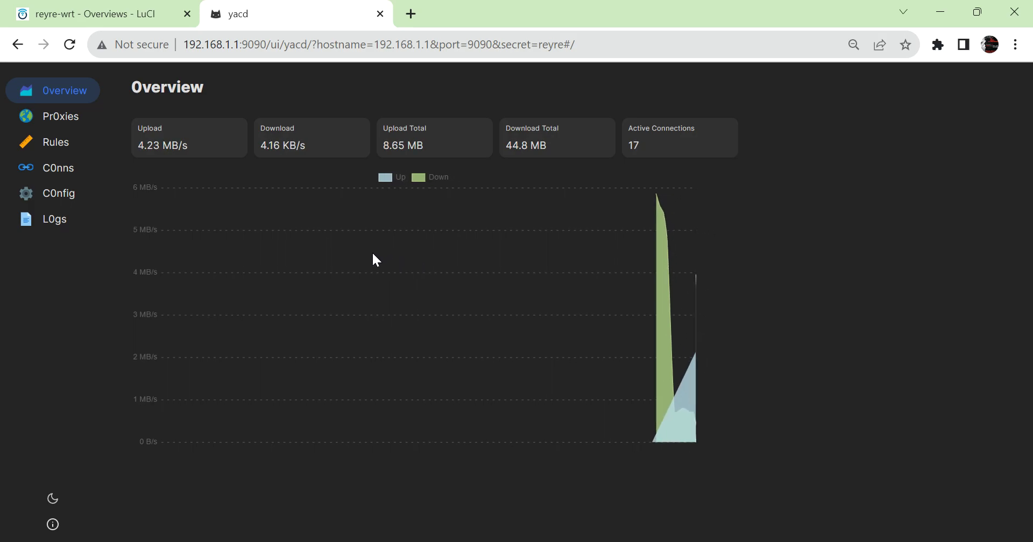
Return to the router interface, open the hotspot application dashboard, then check the speed test results and close Speedtest
click(133, 1)
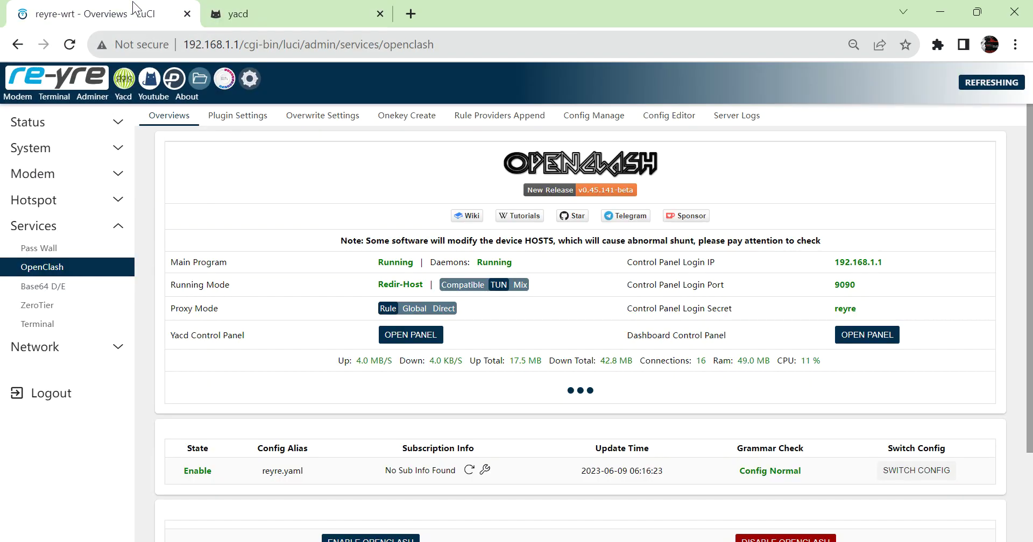
click(123, 84)
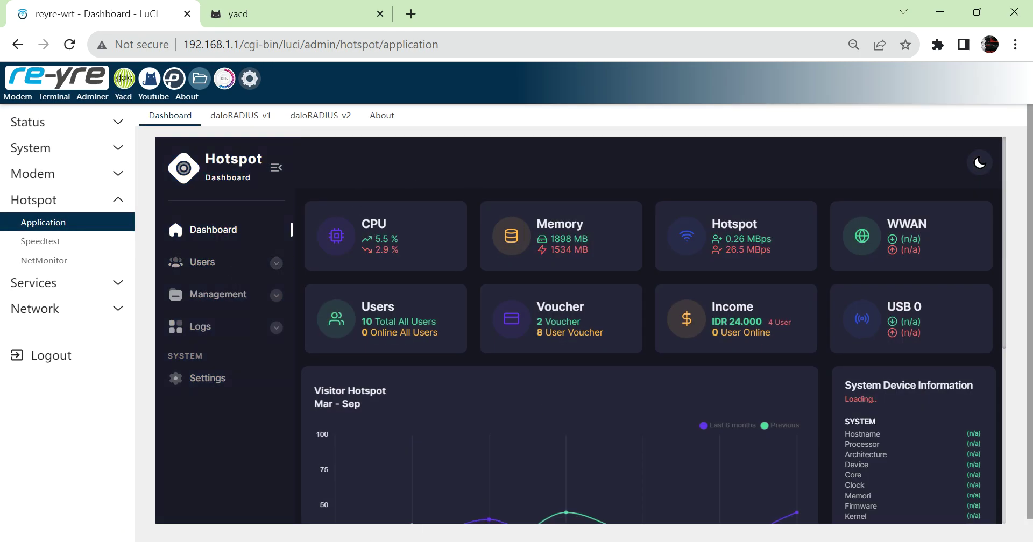
key(alt+Tab)
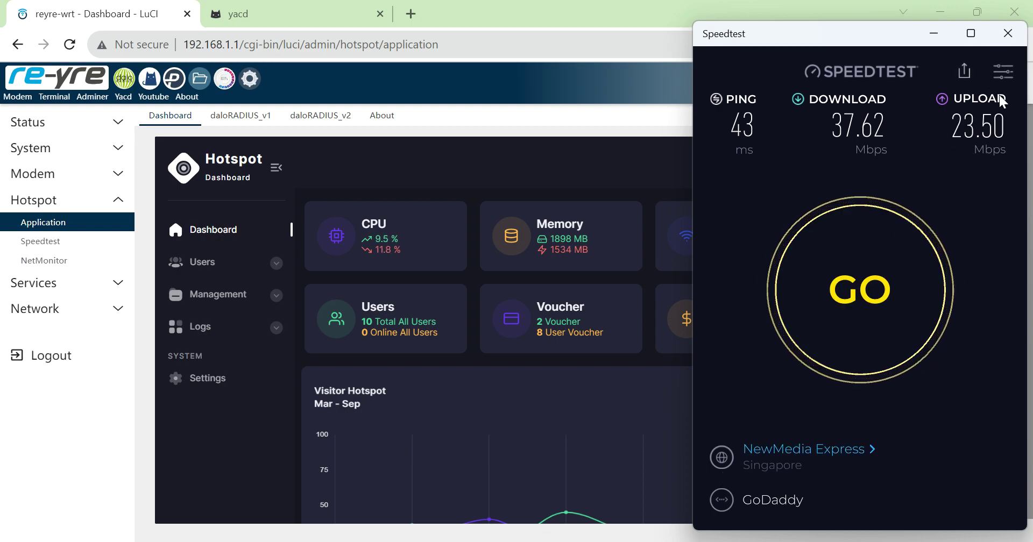
click(1008, 33)
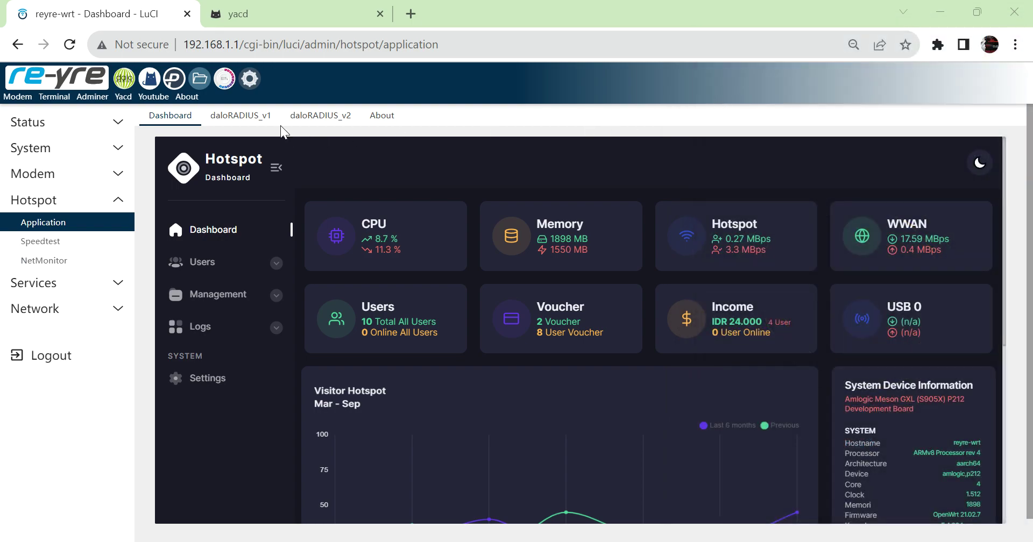
Log in to daloRADIUS_v1 as Administrator, filling in the saved account password and keeping the default location
click(258, 116)
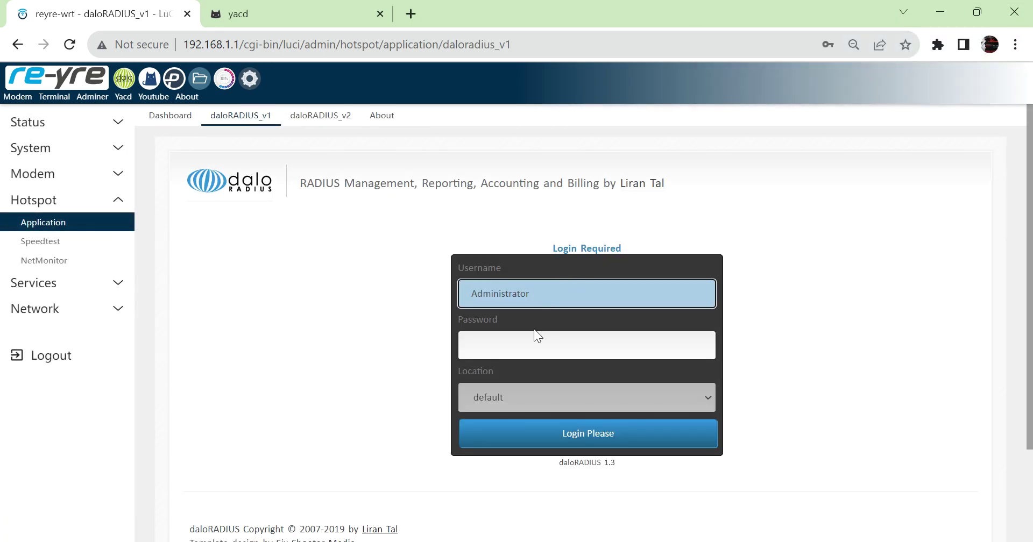
click(526, 353)
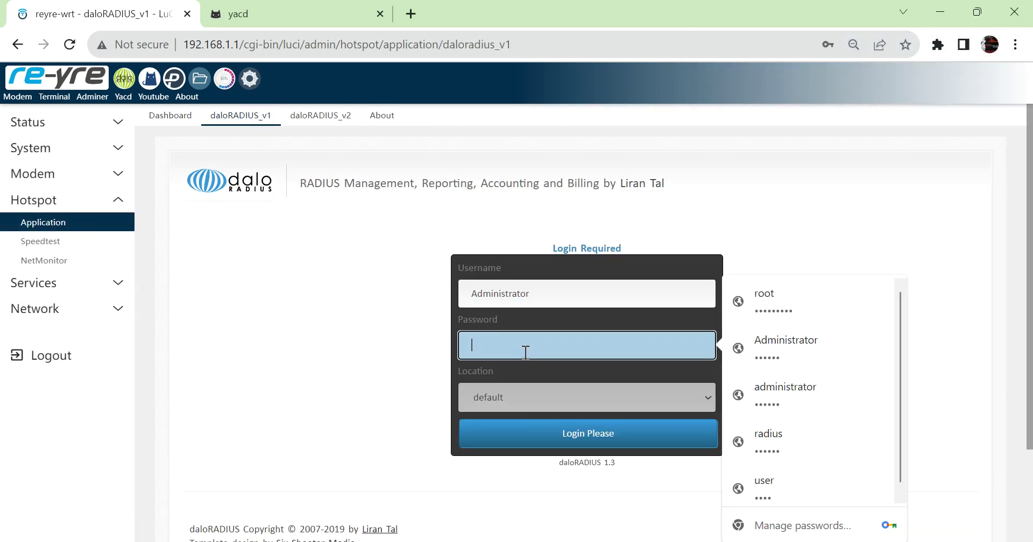
click(788, 347)
click(603, 435)
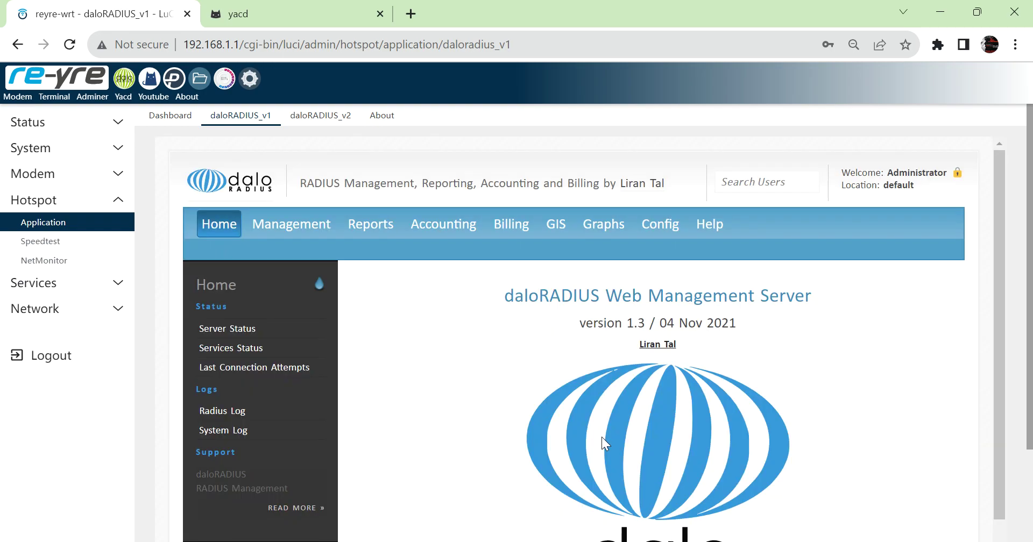
Review the server status and services status reports in daloRADIUS_v1, and open the users and hotspots management page
click(260, 329)
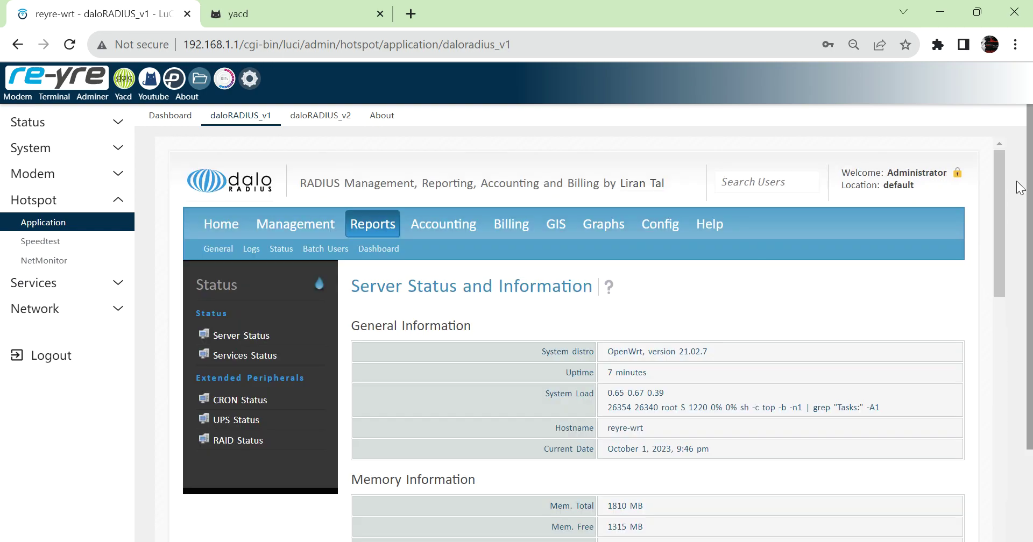
mouse_move(1001, 174)
mouse_down()
mouse_move(1017, 496)
mouse_move(985, 371)
mouse_move(992, 172)
mouse_up()
click(270, 359)
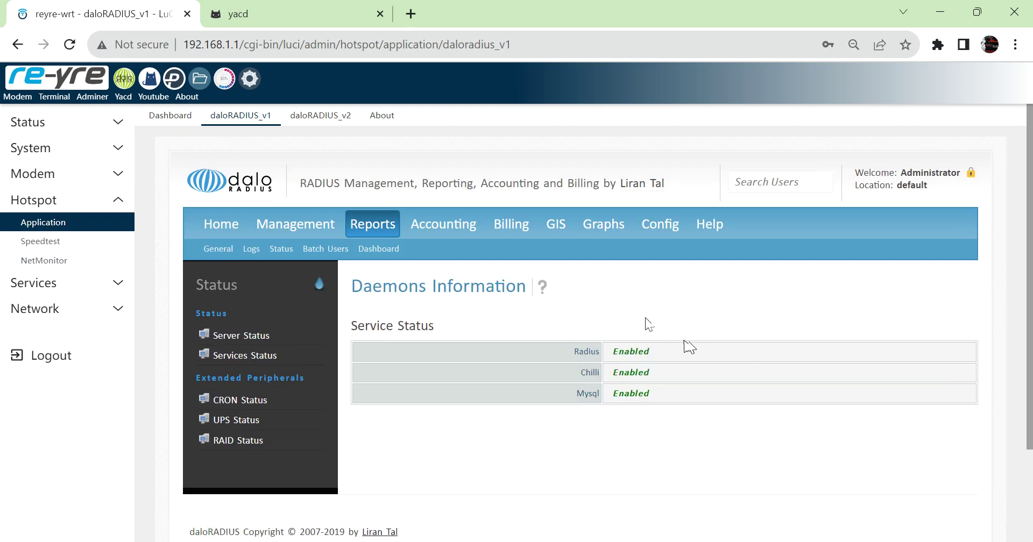
click(314, 230)
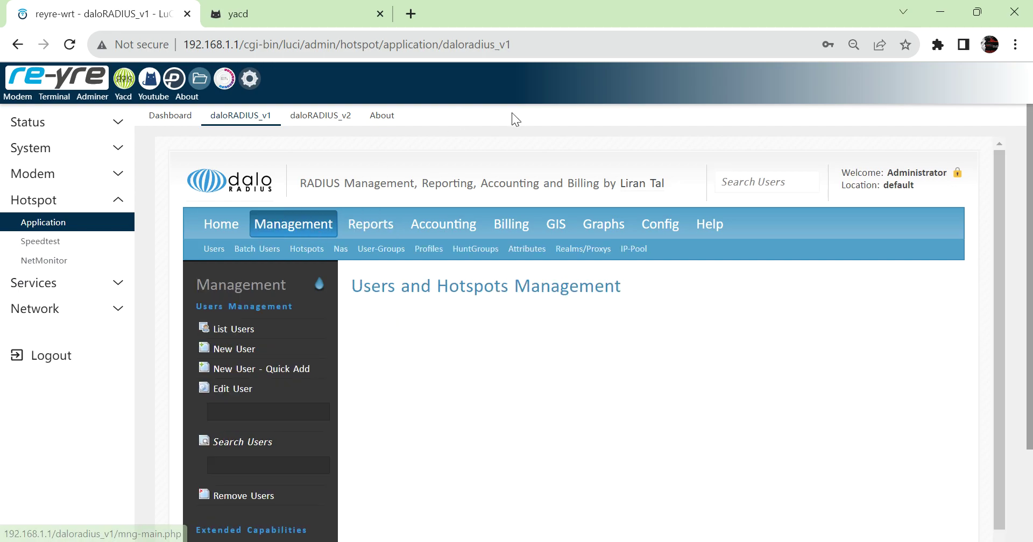
Open daloRADIUS_v2 and review its server status information and services status
click(329, 116)
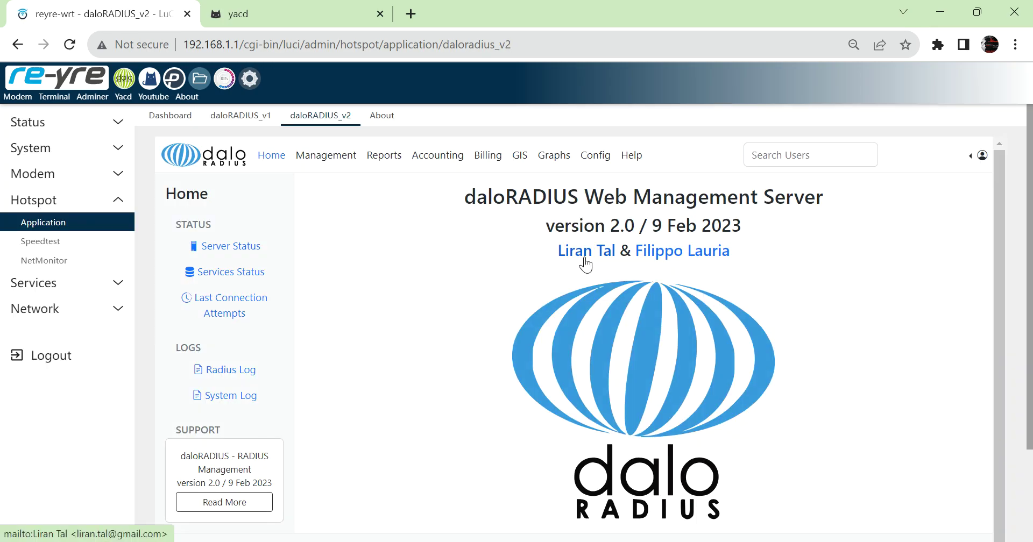
click(252, 254)
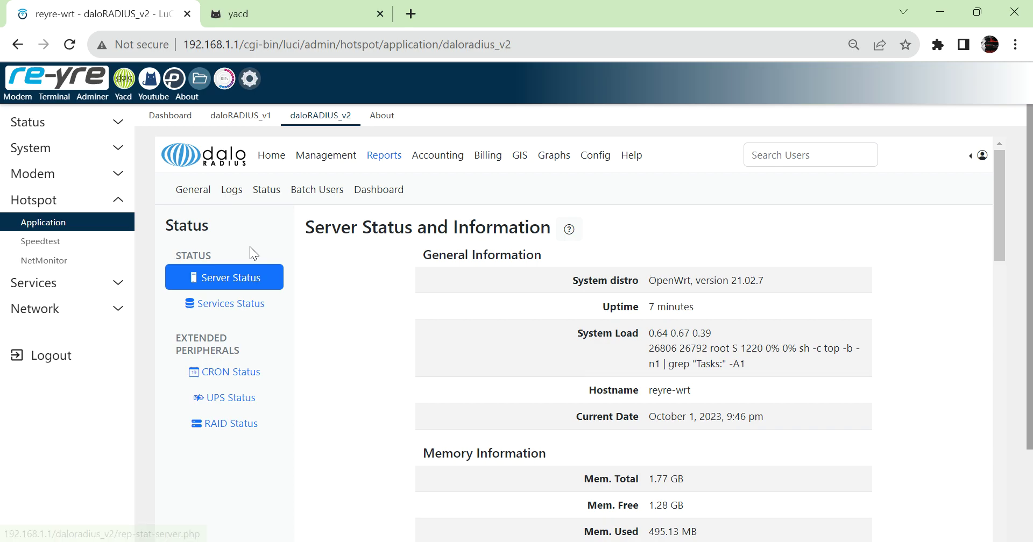
drag(996, 177, 994, 338)
scroll(994, 338, up, 10)
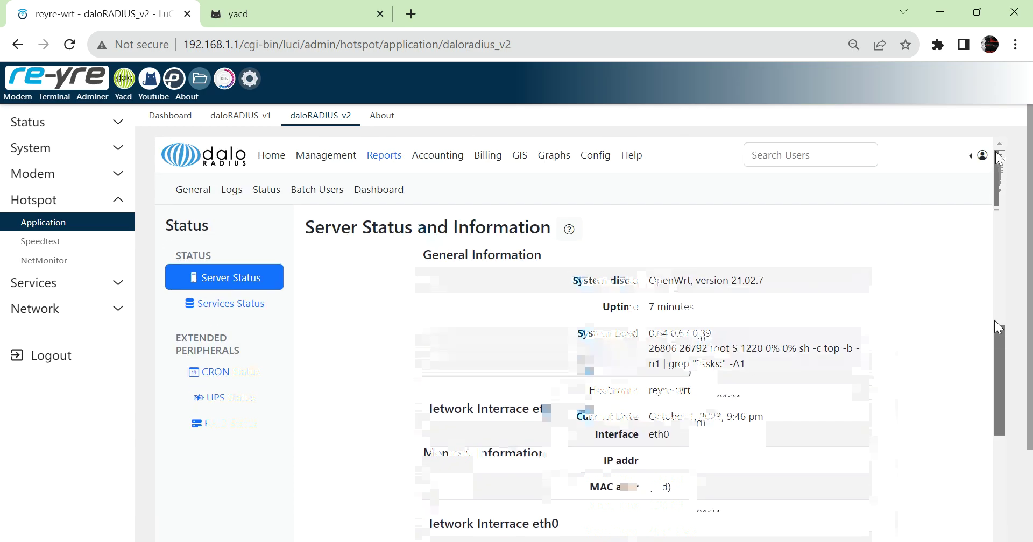
click(249, 305)
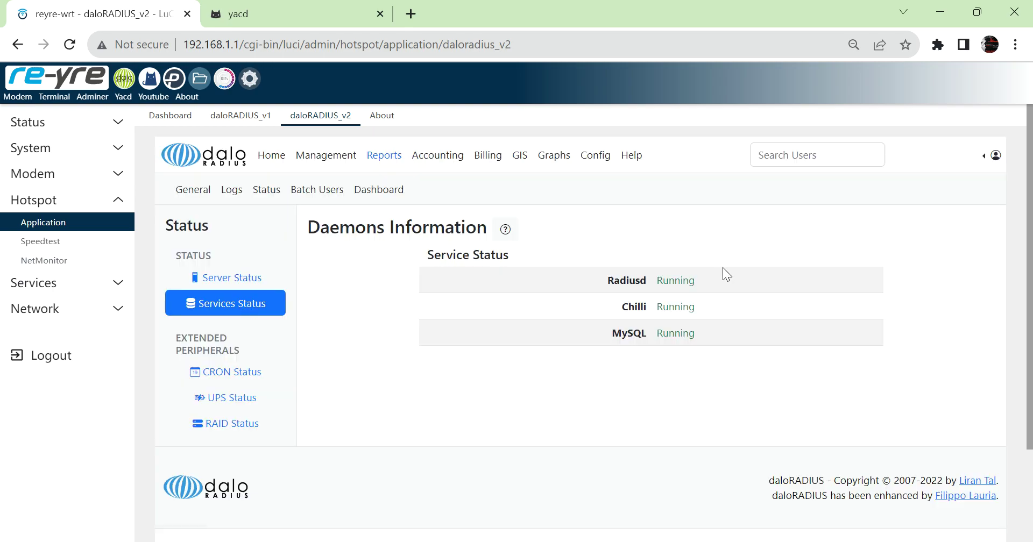
View the daloRADIUS_v2 users and hotspots management page and the hotspot About page, then return to the hotspot dashboard
click(327, 159)
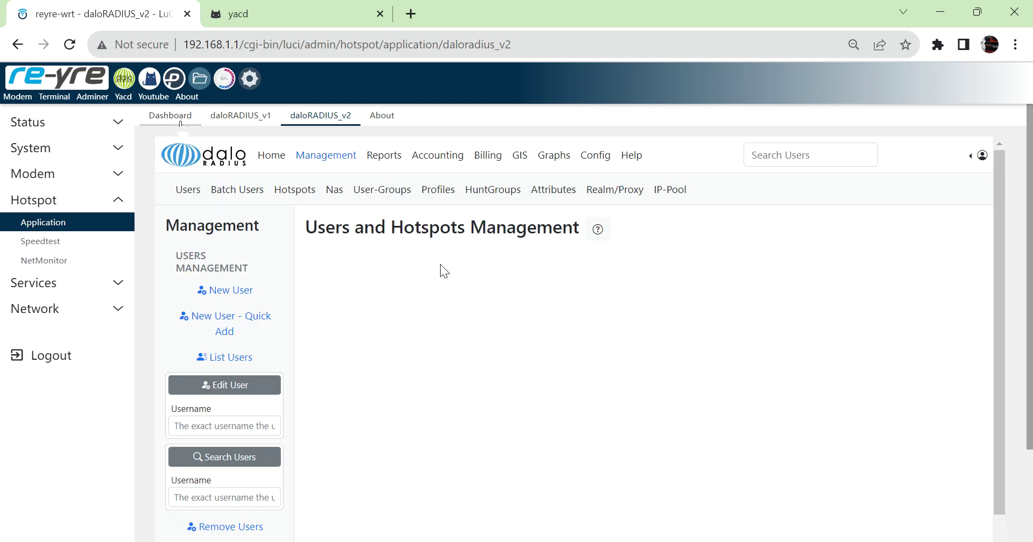
click(390, 122)
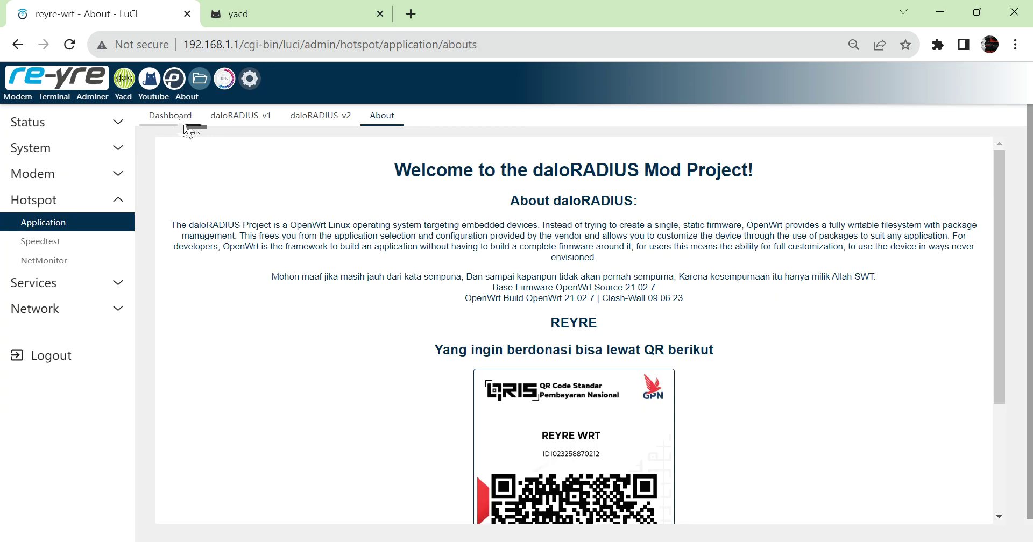
click(184, 125)
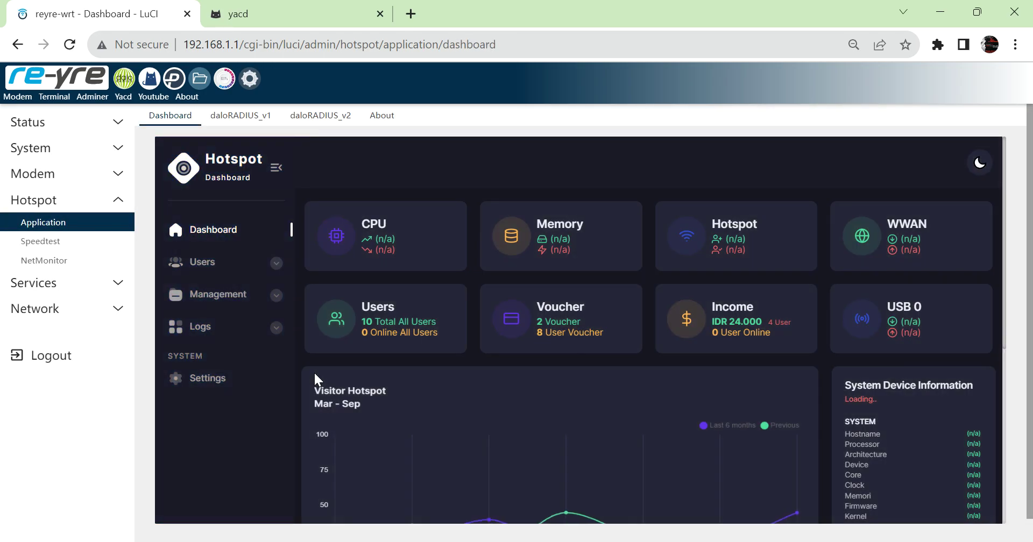
Review the hotspot dashboard's list of all users and its list of online users
click(275, 272)
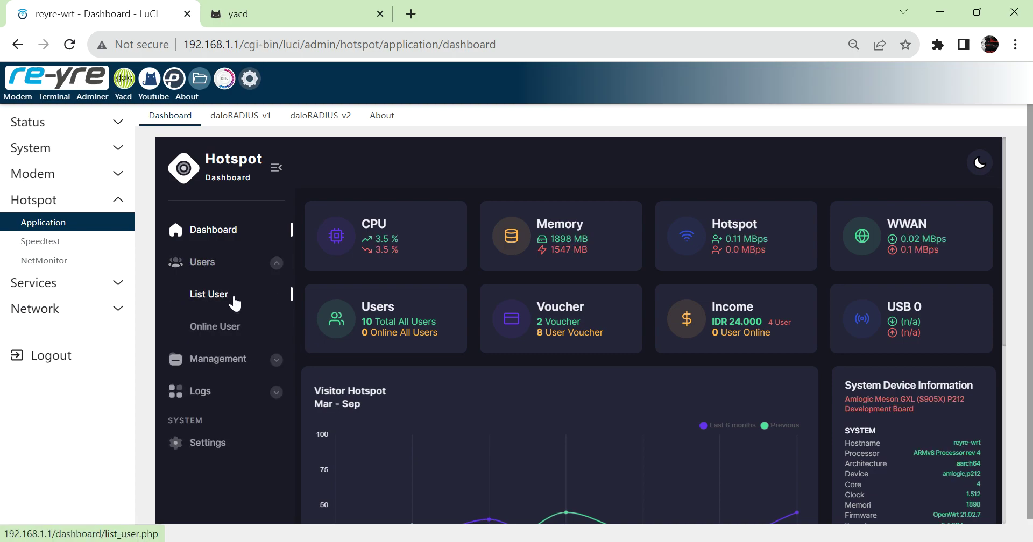
click(234, 298)
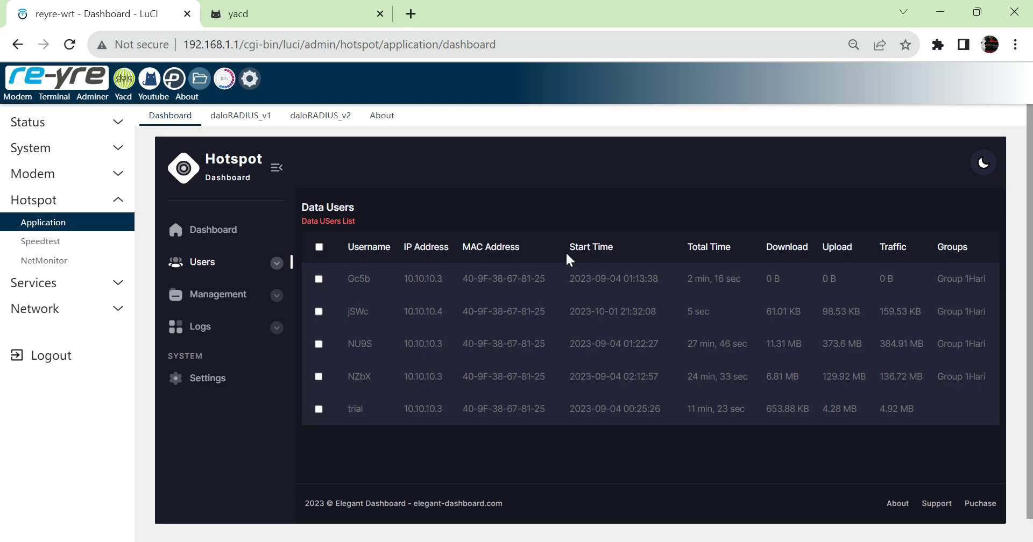
click(278, 264)
click(221, 338)
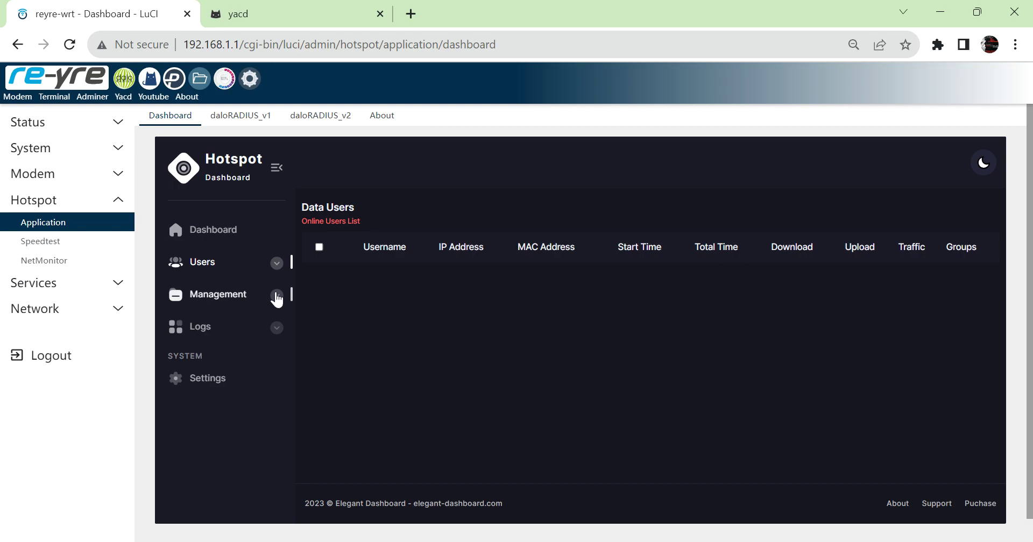
Review the voucher, profile and plan lists in the hotspot dashboard's management section
click(276, 295)
click(243, 327)
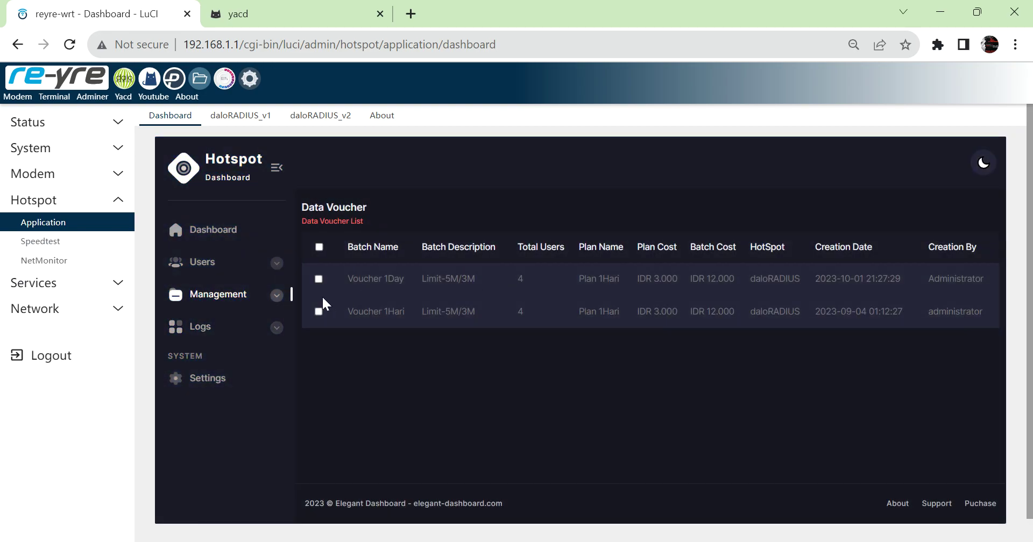
click(281, 301)
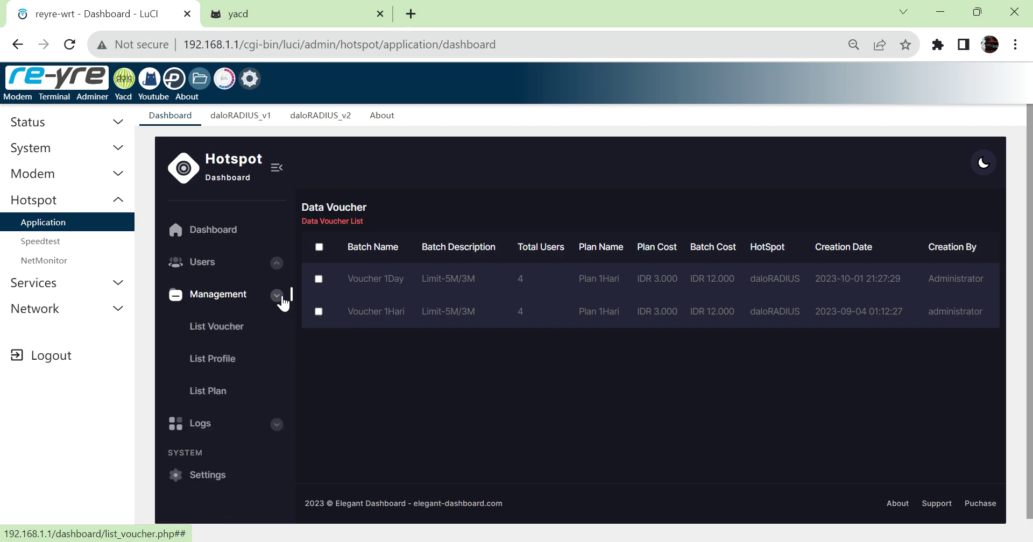
click(241, 376)
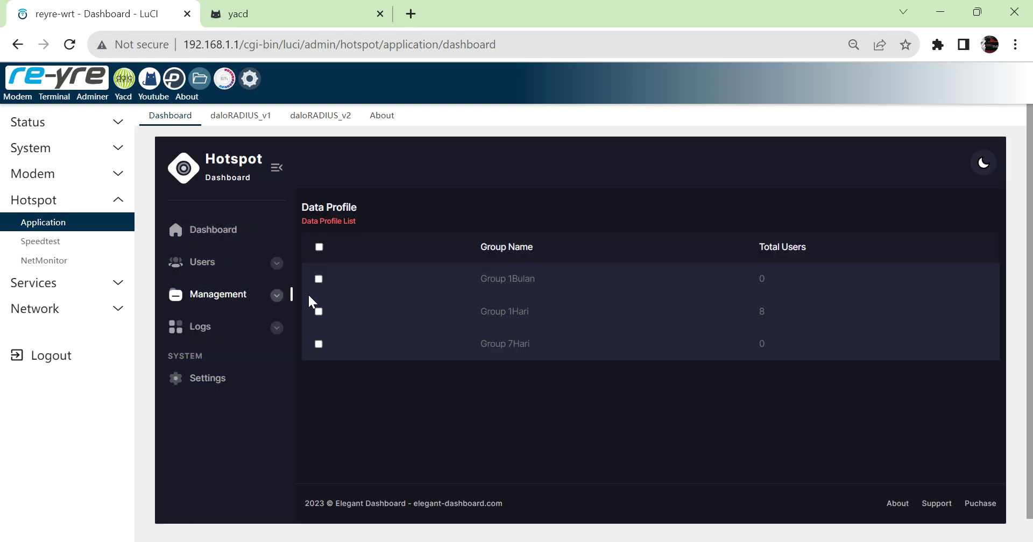
click(277, 295)
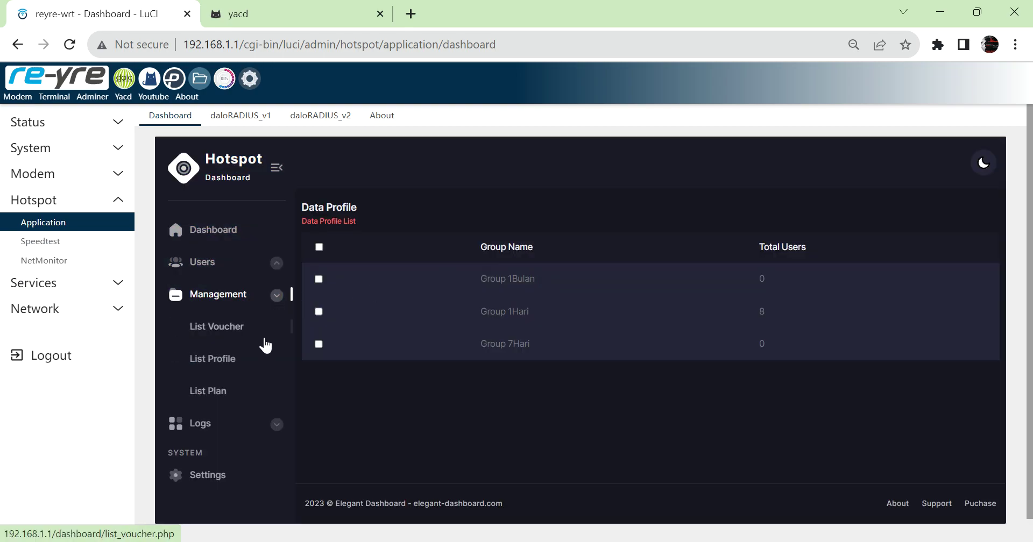
click(233, 387)
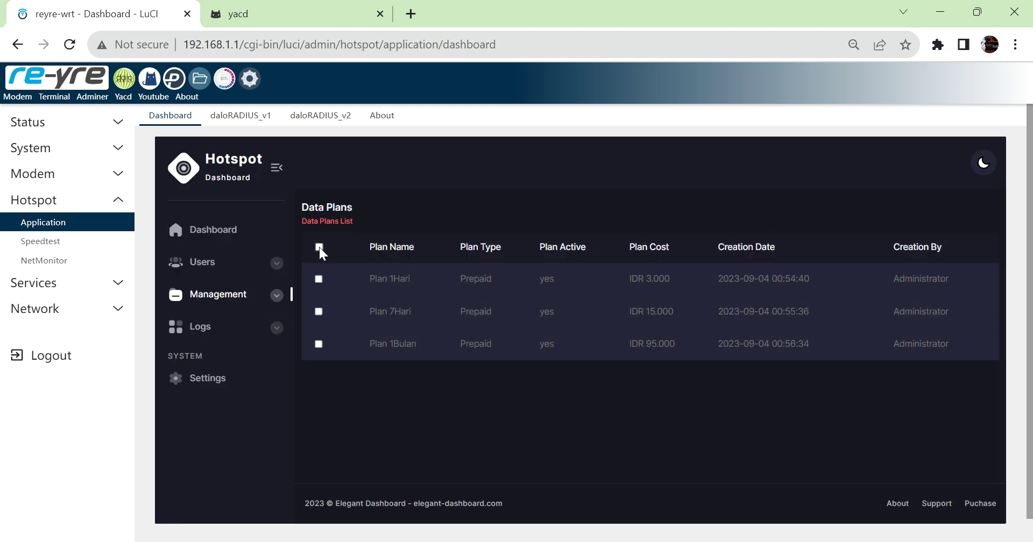
Check the daloRADIUS log and the Radius log in the hotspot dashboard
click(276, 328)
click(239, 360)
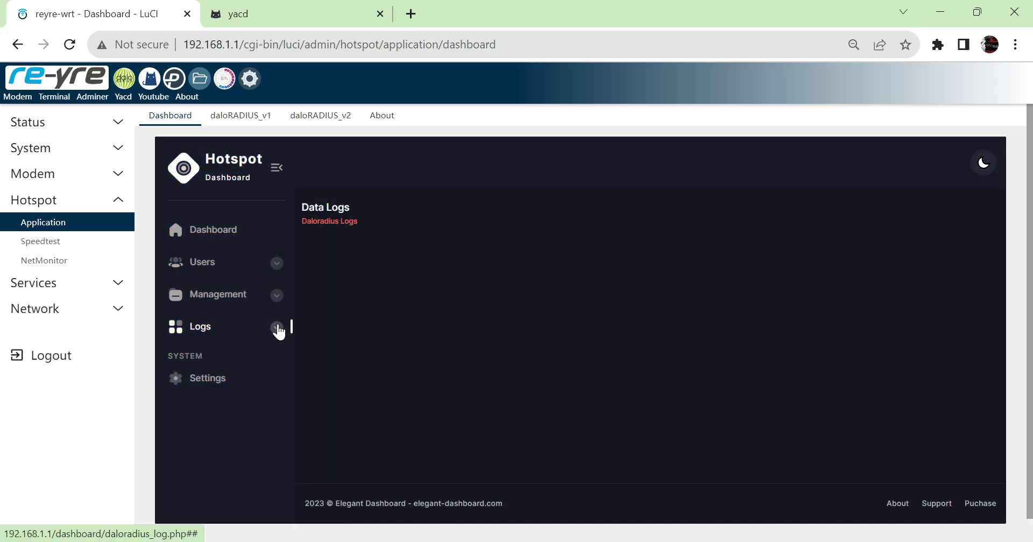
click(230, 394)
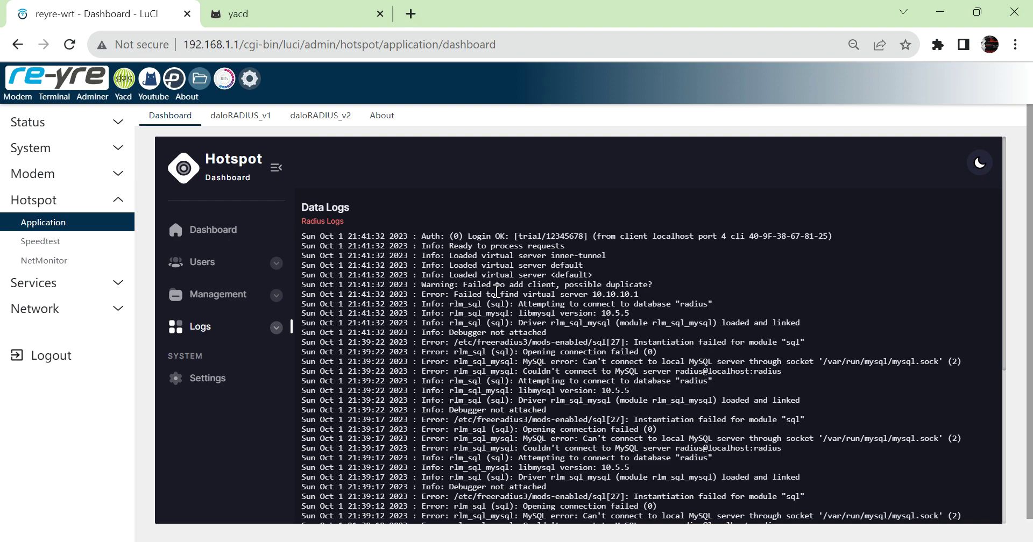
Open daloRADIUS_v1 and review the list of existing user batches in its batch management
click(252, 123)
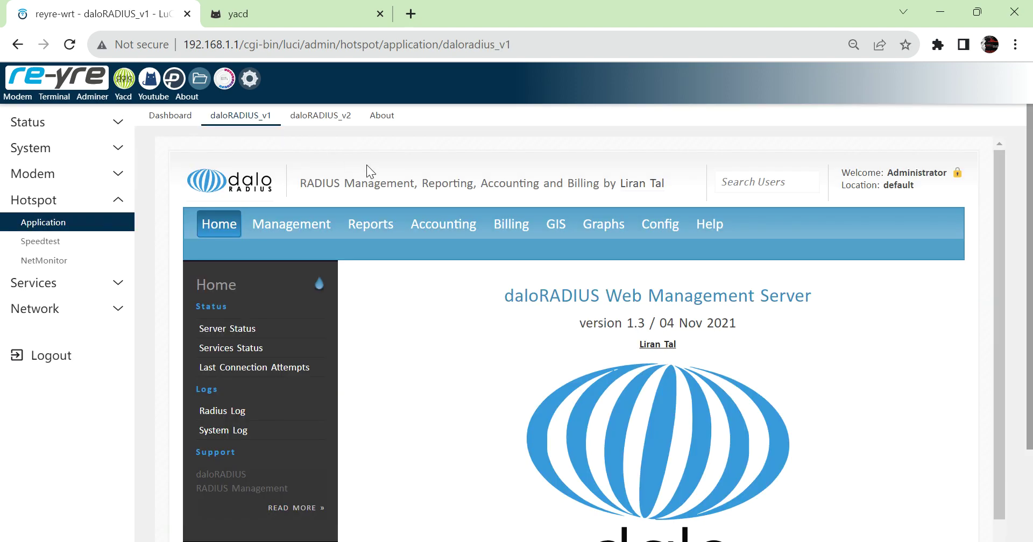
click(307, 227)
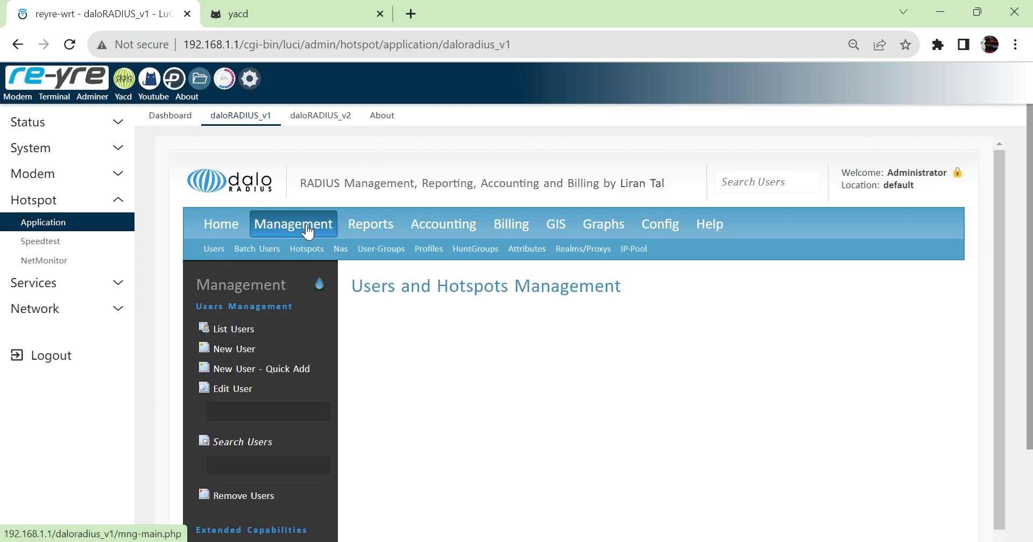
click(269, 249)
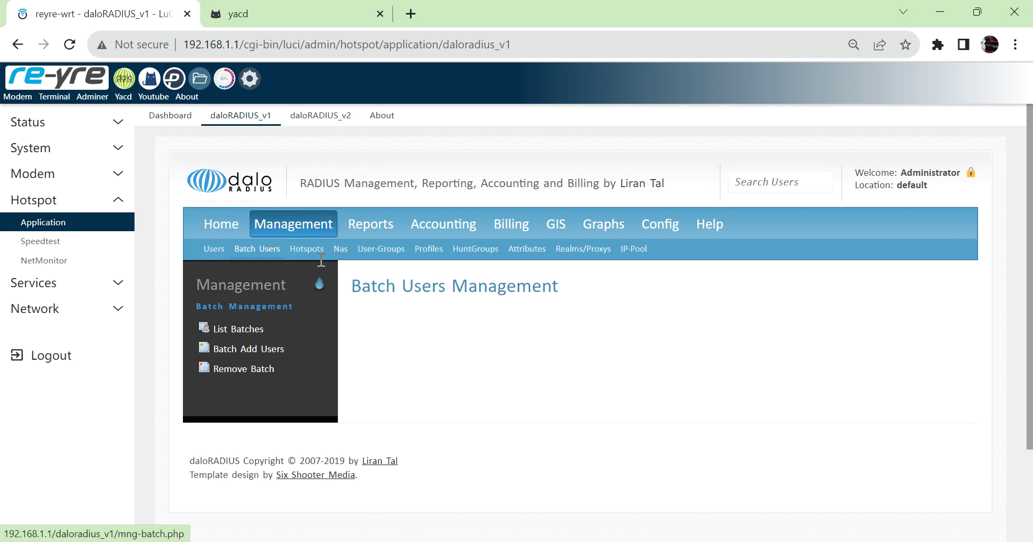
click(274, 334)
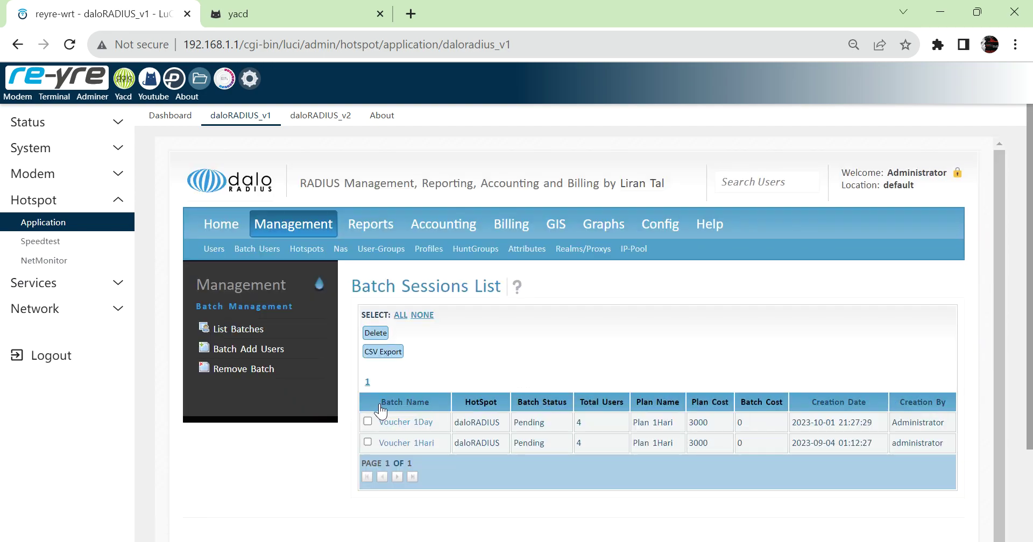
Start a new user batch named "Paket 1Hari" with the description "Limit-5M/3M" and the hotspot daloRADIUS
click(245, 350)
click(546, 355)
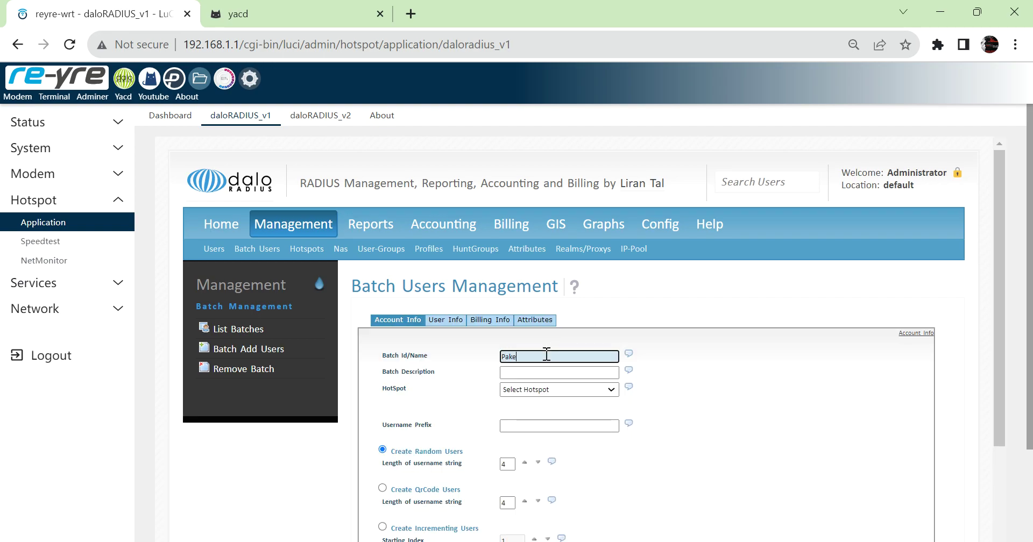
text(Paket 1Hari)
click(558, 373)
text(Limit-5)
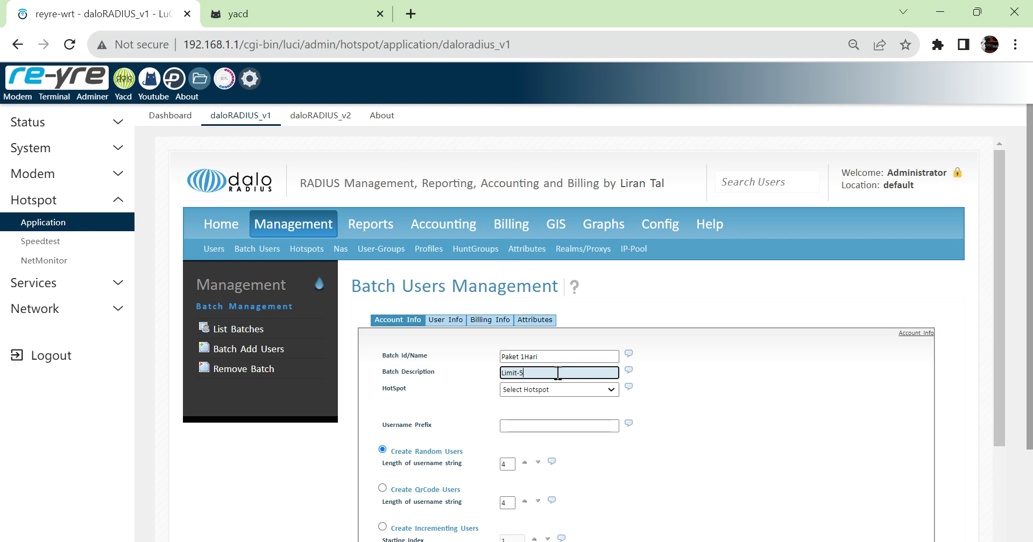
text(M/3M)
click(574, 390)
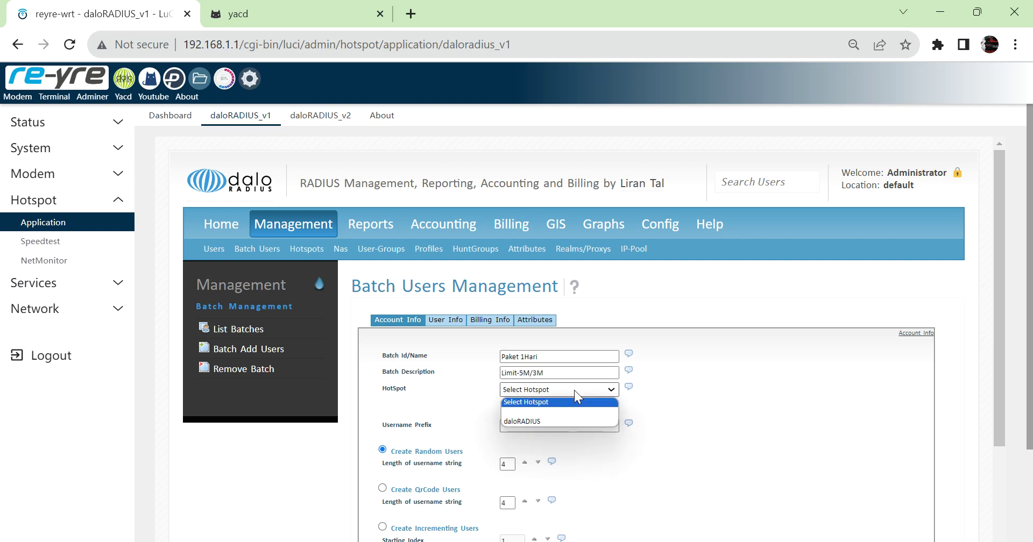
click(556, 421)
Set the batch to create QrCode users with the QrCode-Password type and 4 instances
drag(998, 240, 999, 370)
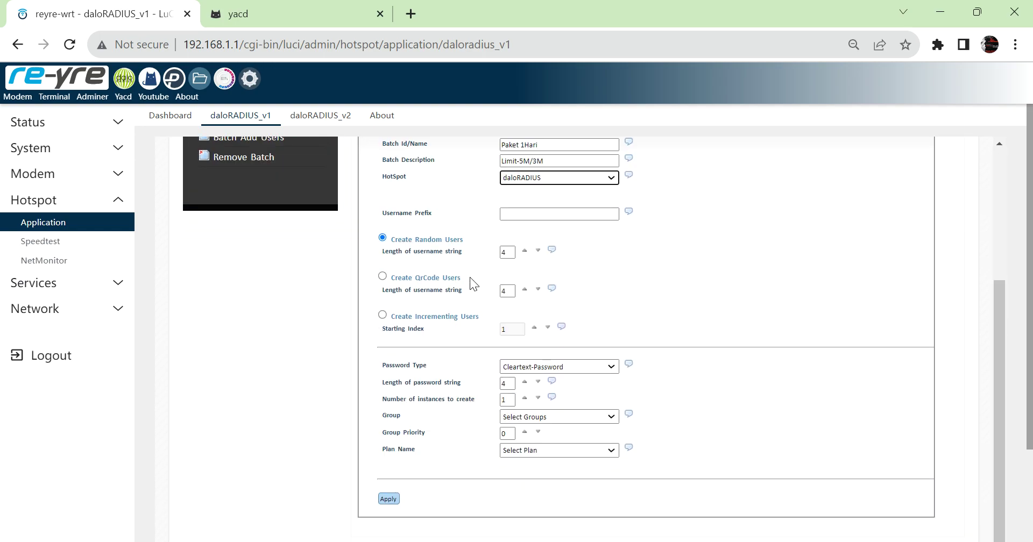
click(382, 277)
click(611, 367)
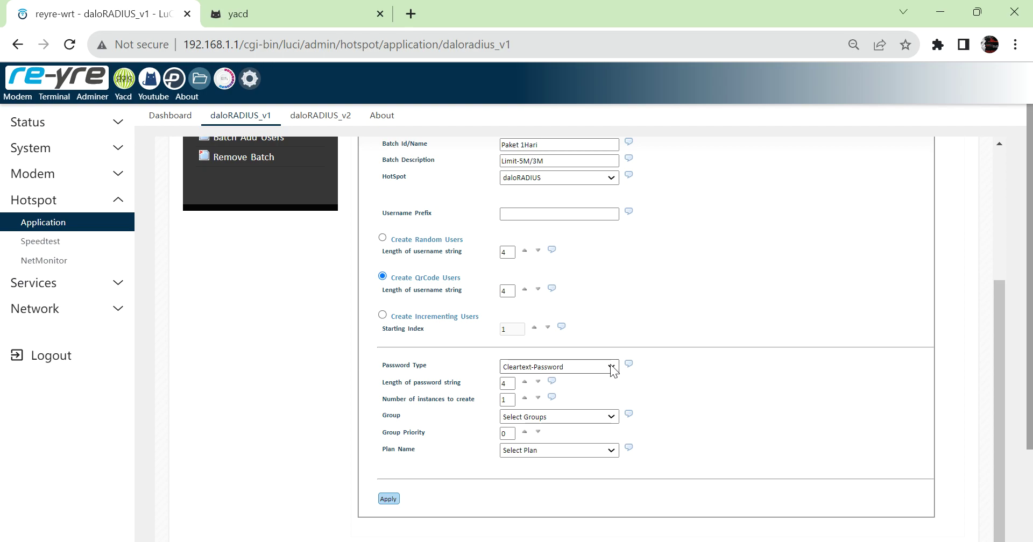
click(588, 389)
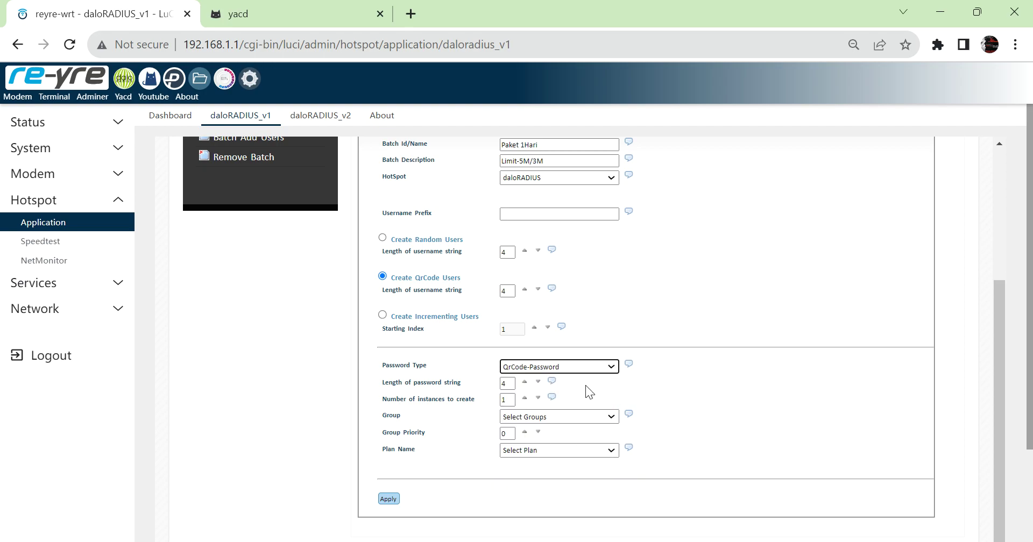
click(507, 399)
key(BackSpace)
text(4)
Assign Group 1Hari and Plan 1Hari to the batch, and apply the form to create its users
click(558, 418)
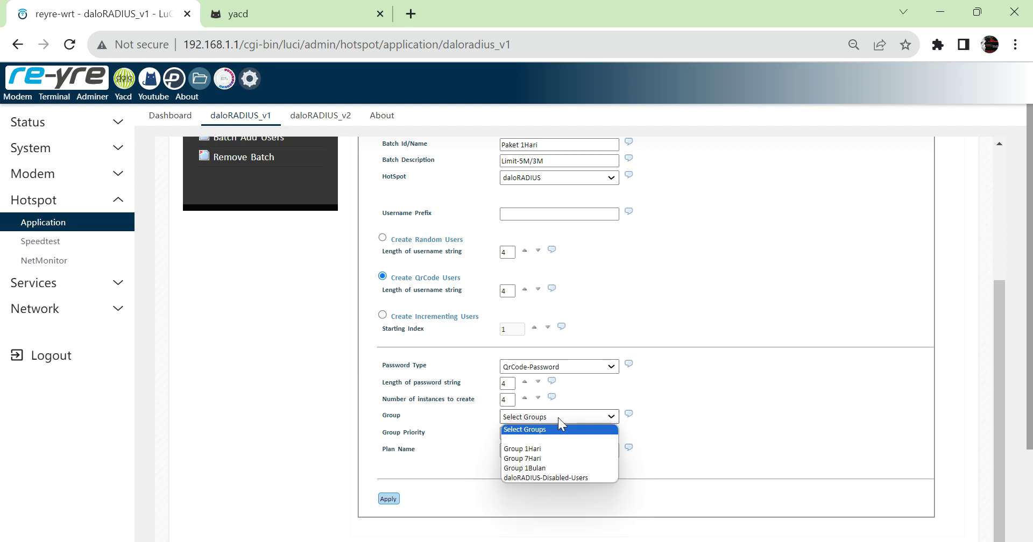
click(549, 451)
click(548, 451)
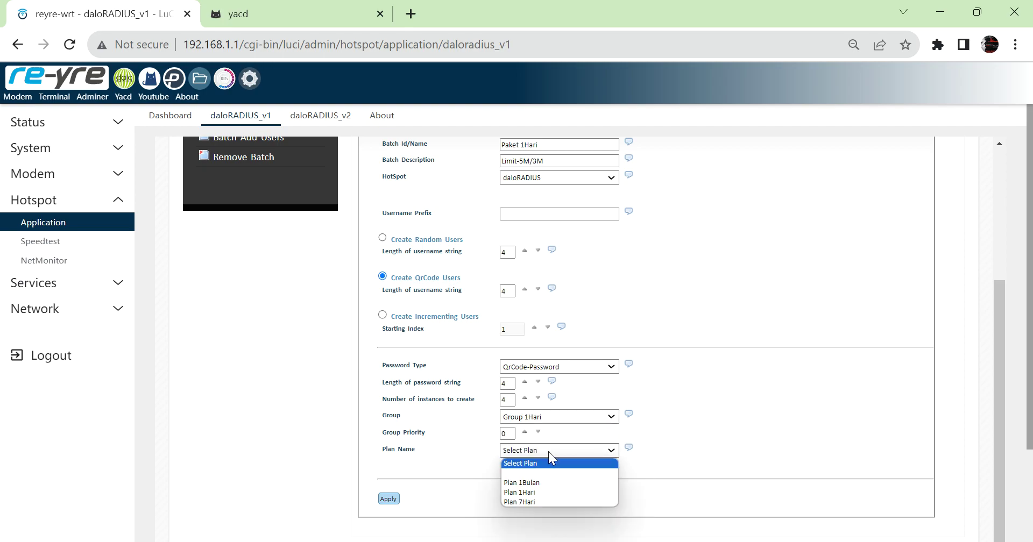
click(538, 483)
click(535, 490)
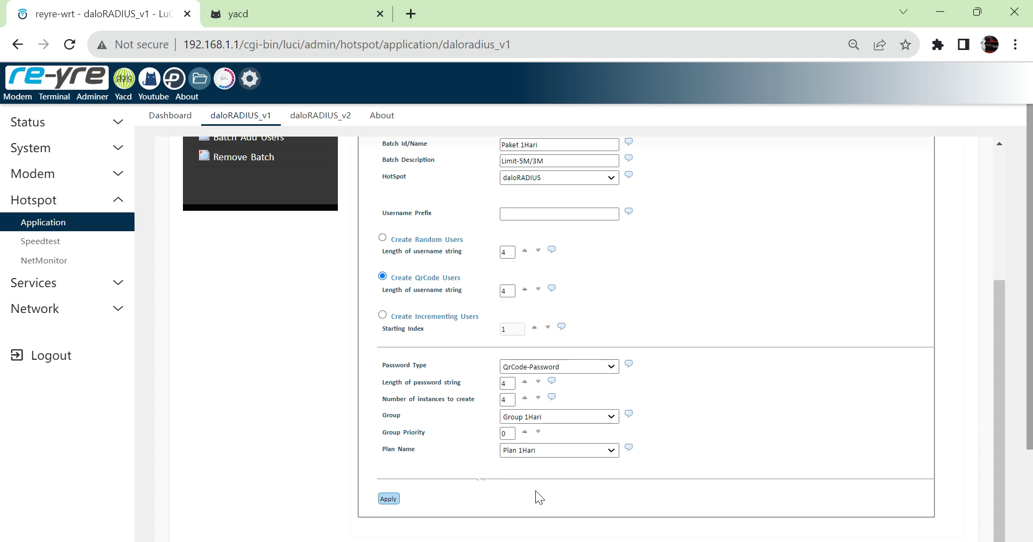
click(388, 499)
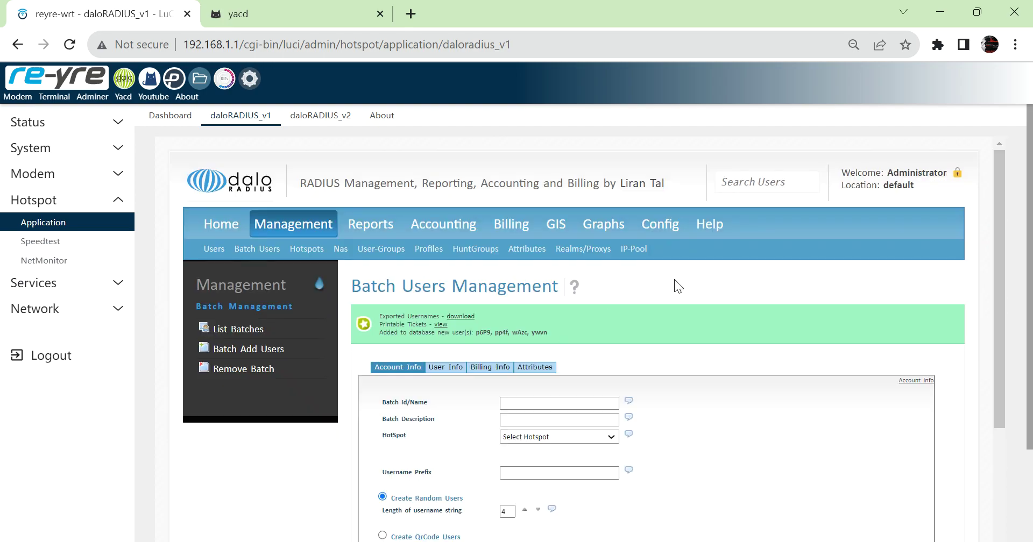
View the batch's printable tickets, close the yacd page, and open the fourth ticket's QR code image on its own page
click(441, 325)
click(573, 15)
right_click(484, 130)
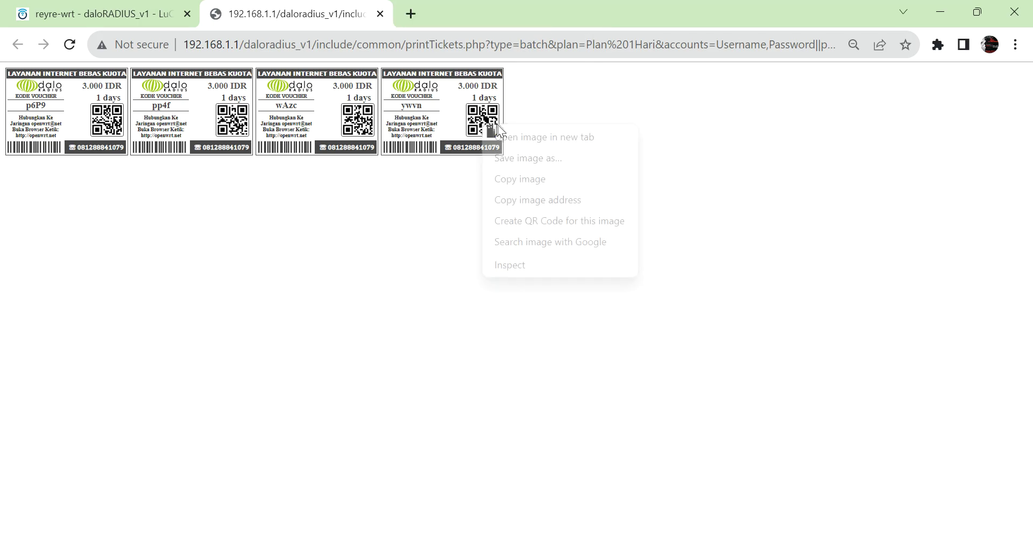
click(517, 136)
click(474, 7)
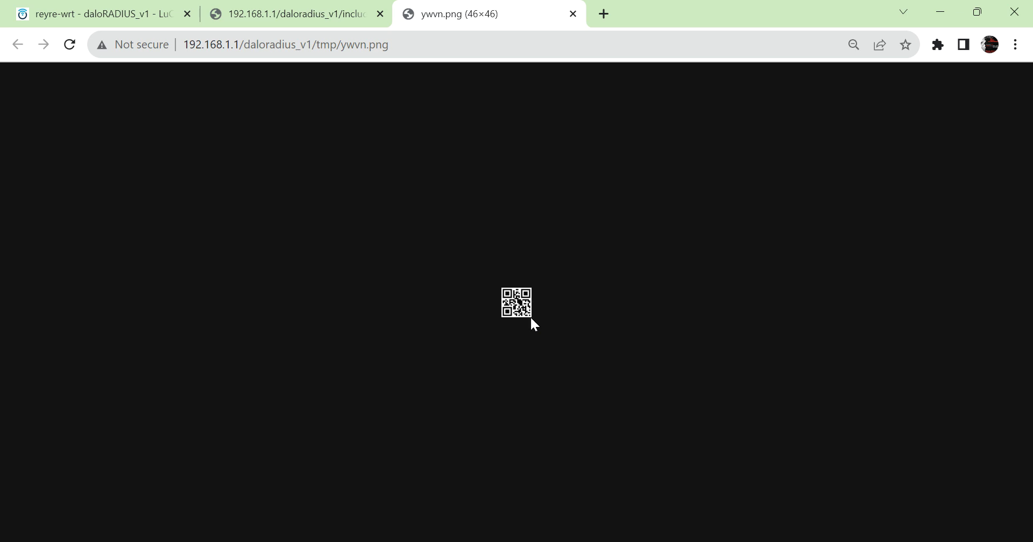
Examine the QR code image at an enlarged size, restore the zoom to 80%, and close the image page
key(ctrl+plus)
key(ctrl+plus)
key(ctrl+plus)
key(ctrl+plus)
key(ctrl+plus)
key(ctrl+plus)
key(ctrl+plus)
key(ctrl+plus)
key(ctrl+plus)
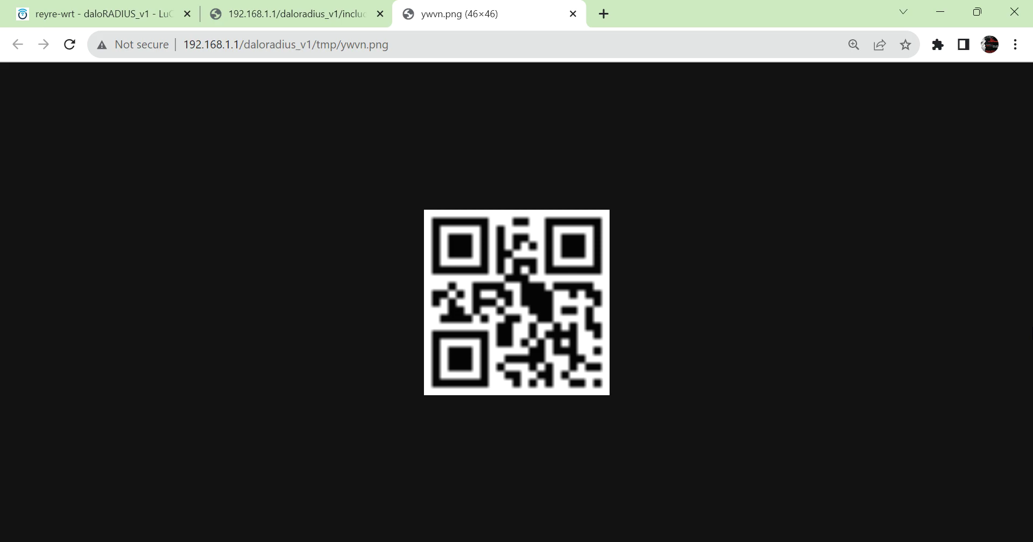
key(ctrl+minus)
key(ctrl+minus)
key(ctrl+minus)
key(ctrl+minus)
key(ctrl+minus)
key(ctrl+minus)
key(ctrl+minus)
key(ctrl+minus)
key(ctrl+minus)
key(ctrl+minus)
key(ctrl+minus)
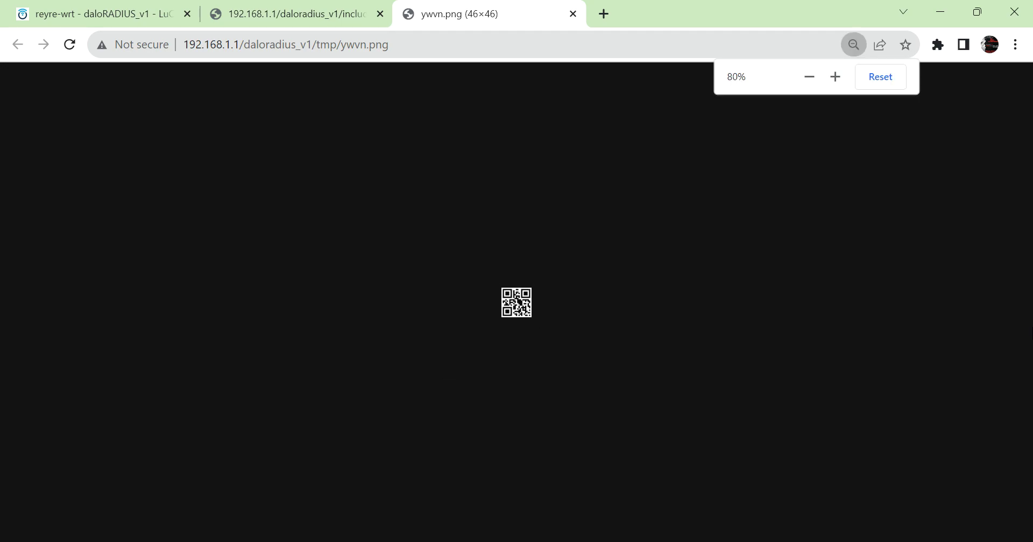
click(573, 15)
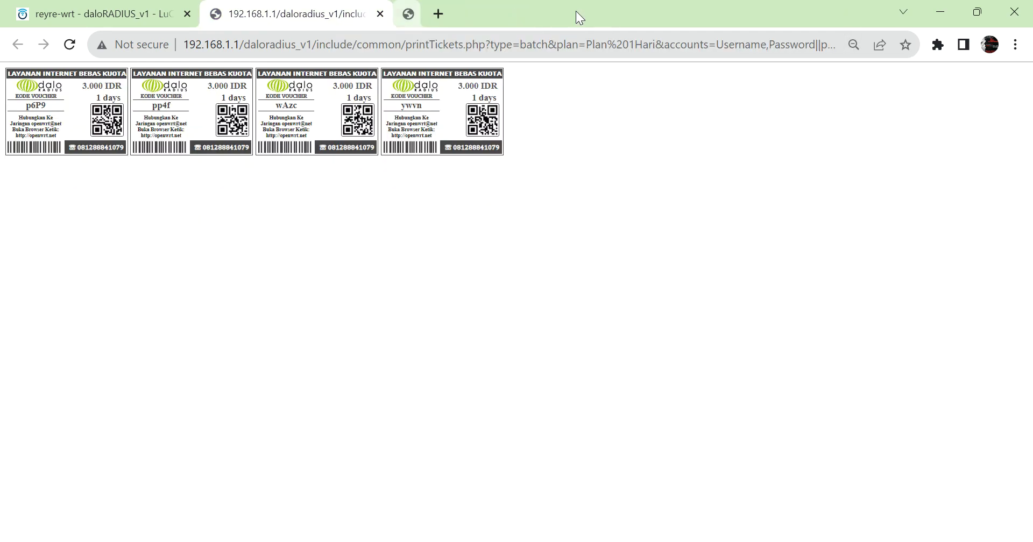
Return to the daloRADIUS_v1 page and open the full users listing in its management section
click(109, 7)
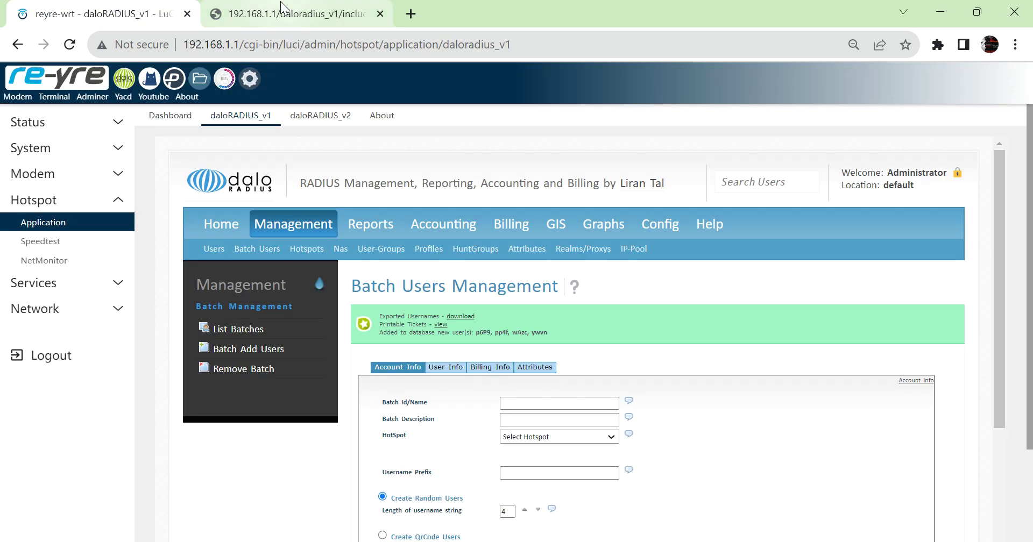
click(314, 230)
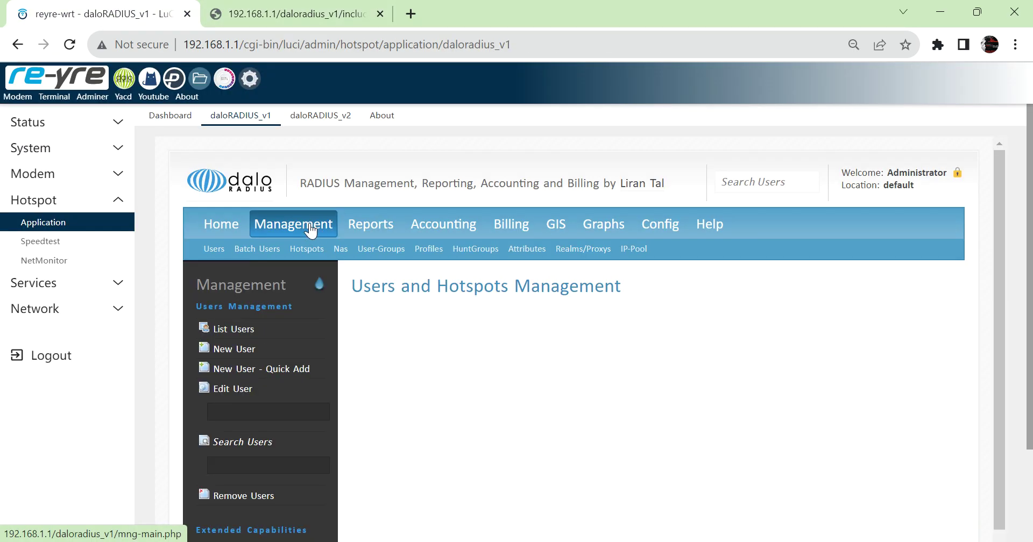
click(239, 331)
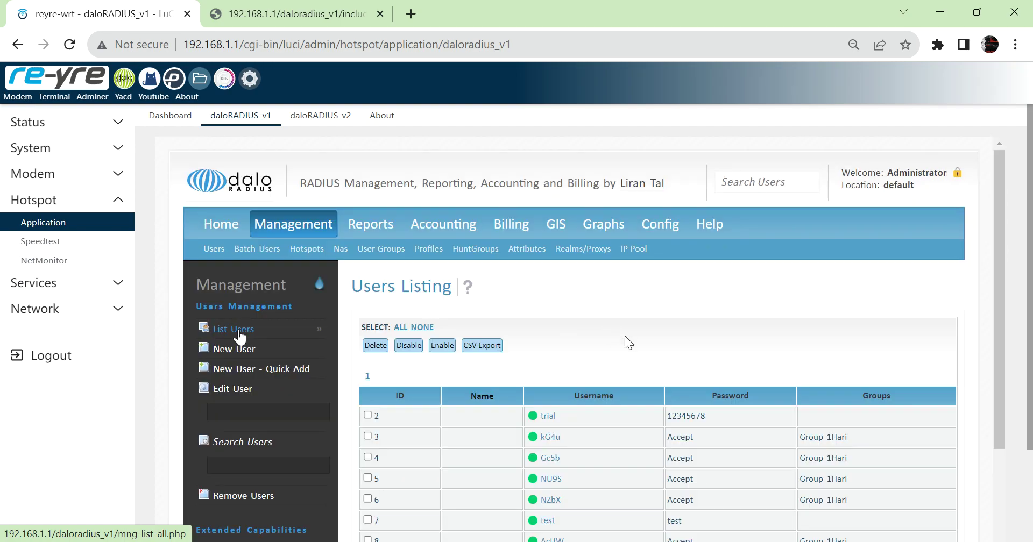
Look through the users listing for the new Group 1Hari users and compare them with the printed voucher tickets
drag(999, 221, 1022, 409)
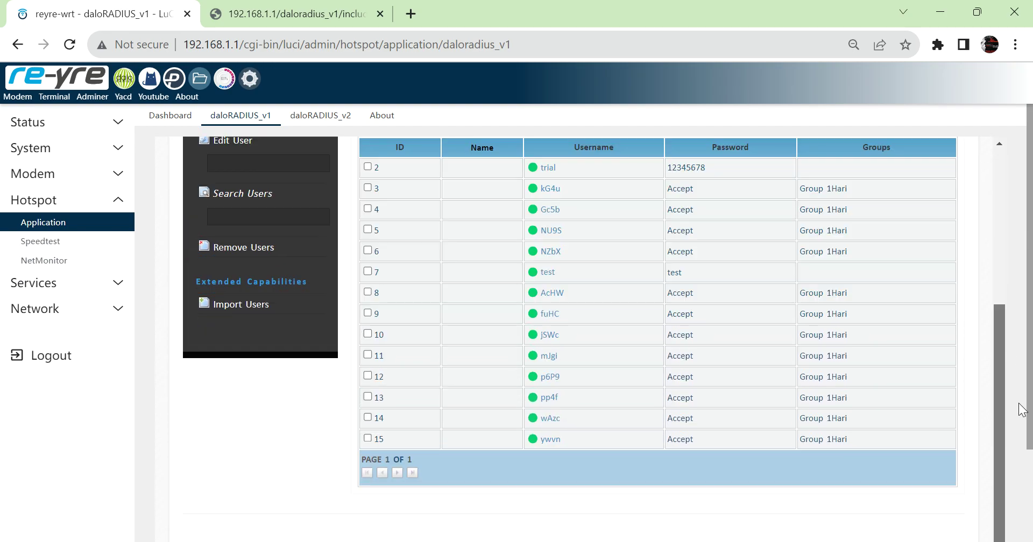
click(389, 7)
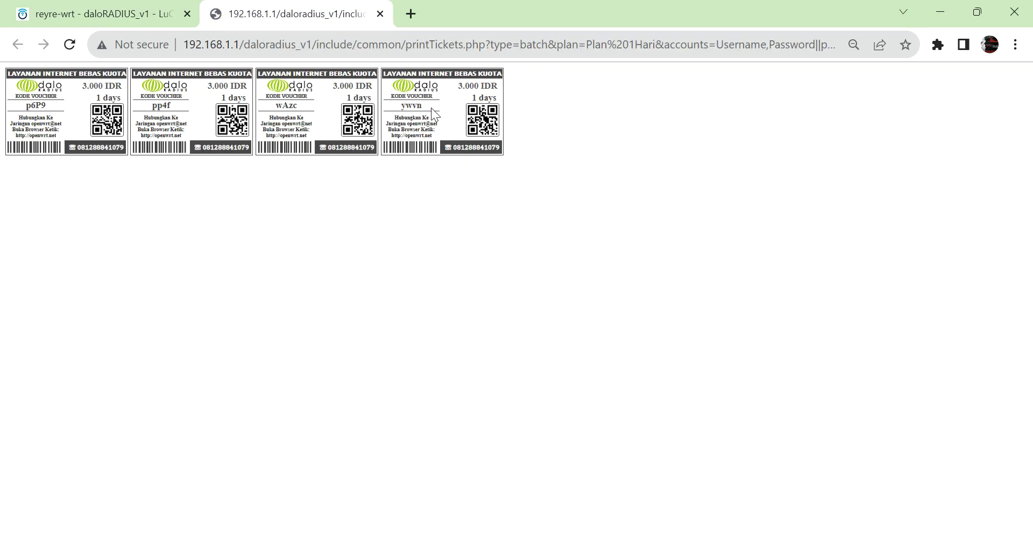
click(135, 11)
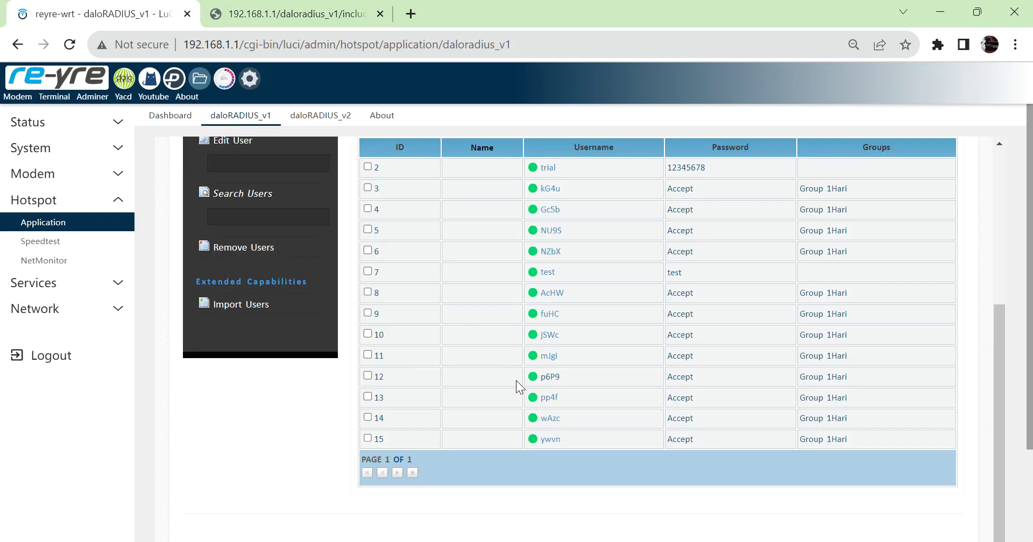
Open the users listing in the management section of daloRADIUS_v2 and go to its second page
click(318, 118)
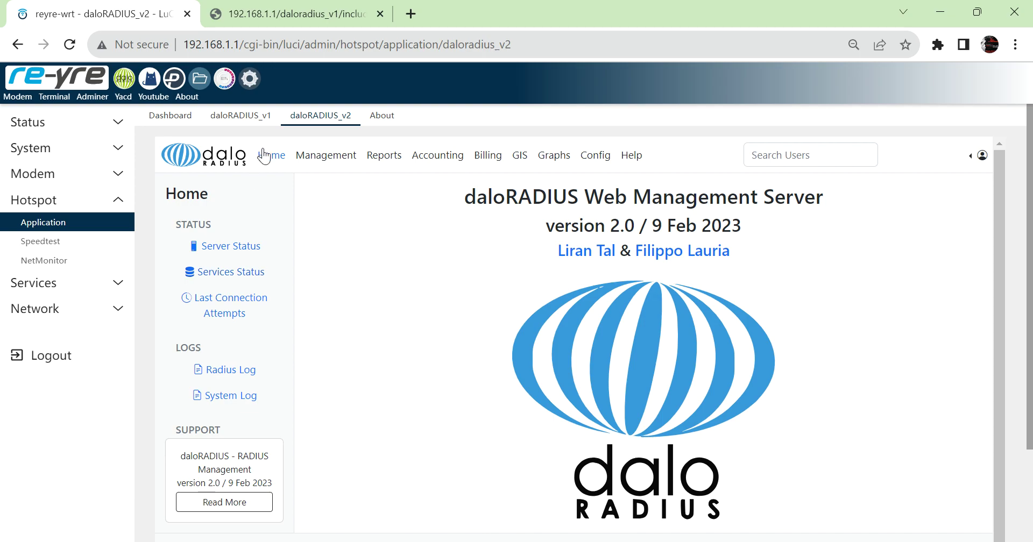
click(322, 157)
click(241, 362)
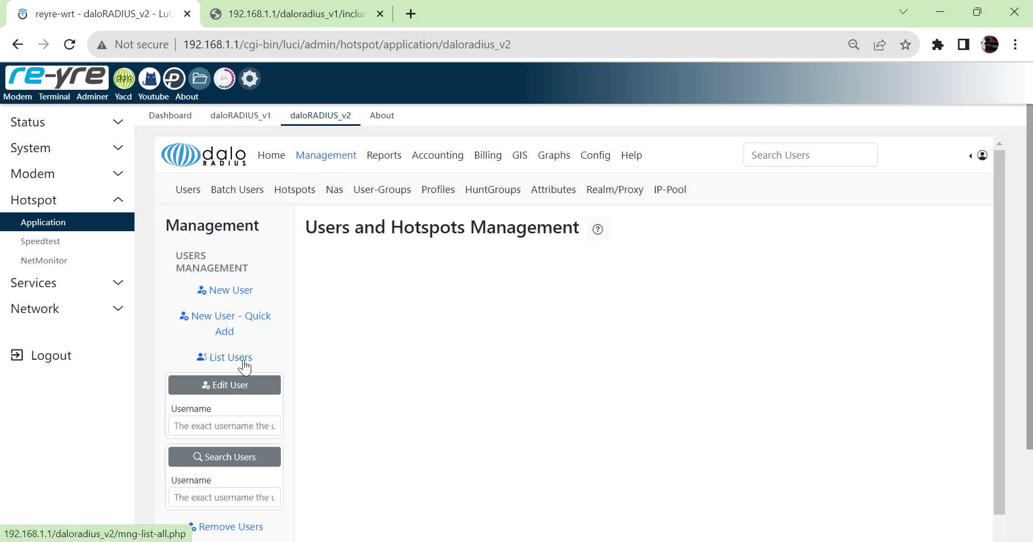
drag(1003, 185, 1028, 366)
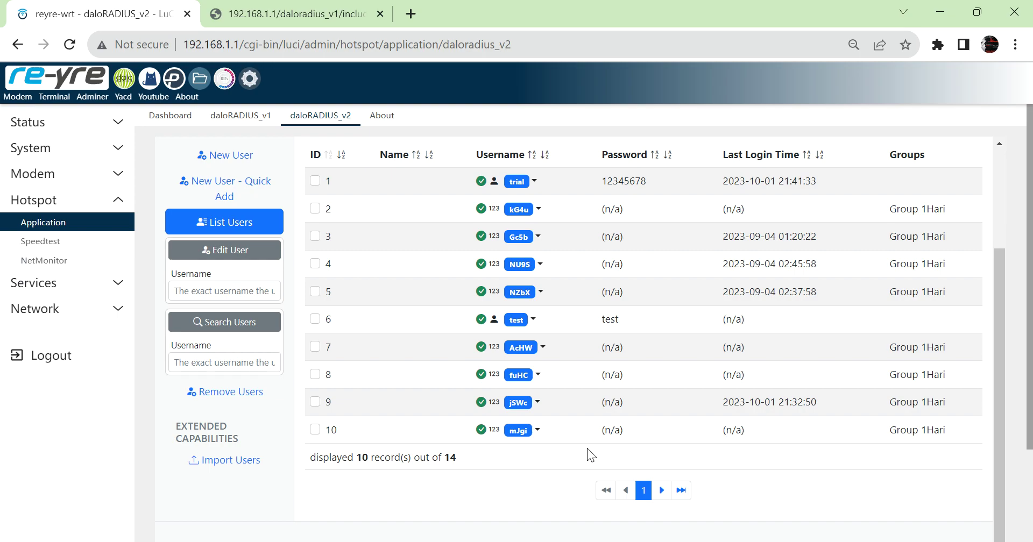
click(662, 490)
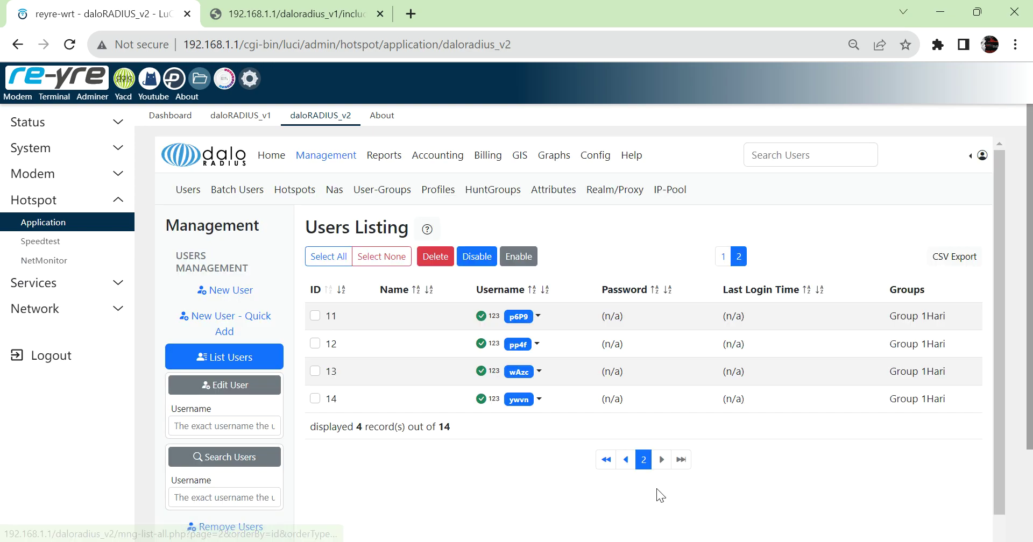
Open the edit details of the last listed user and compare its username with the code on the fourth printed ticket
click(538, 399)
click(520, 424)
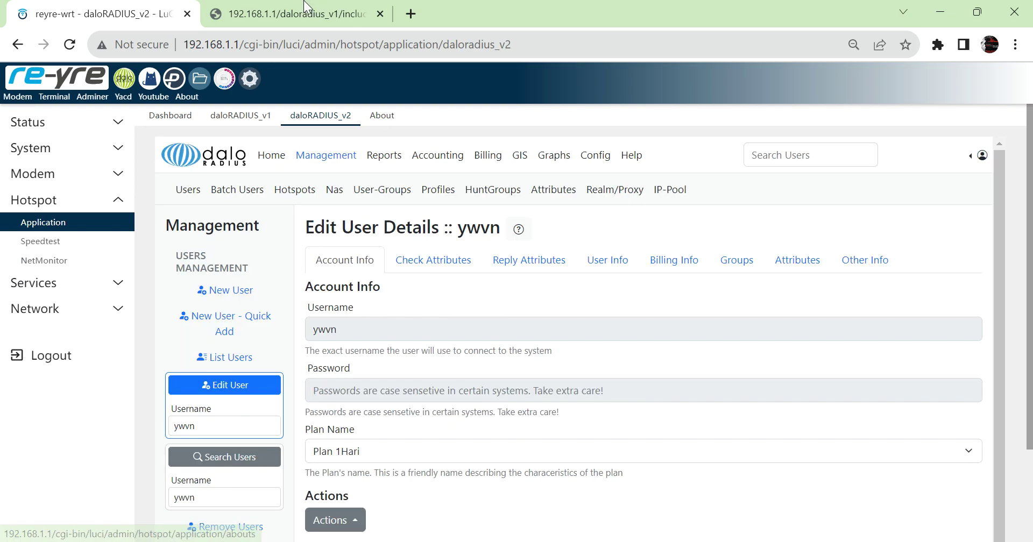
click(295, 4)
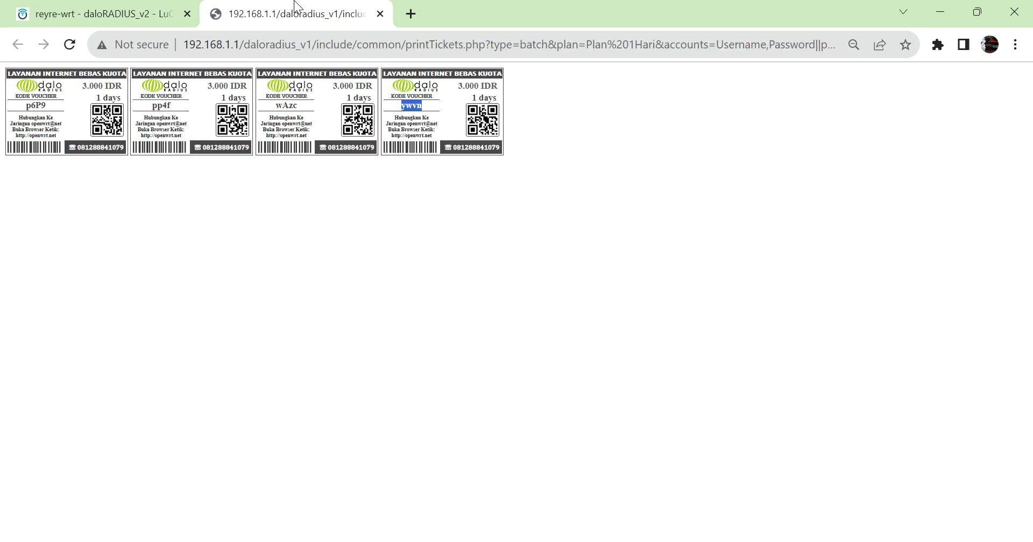
double_click(420, 105)
click(127, 14)
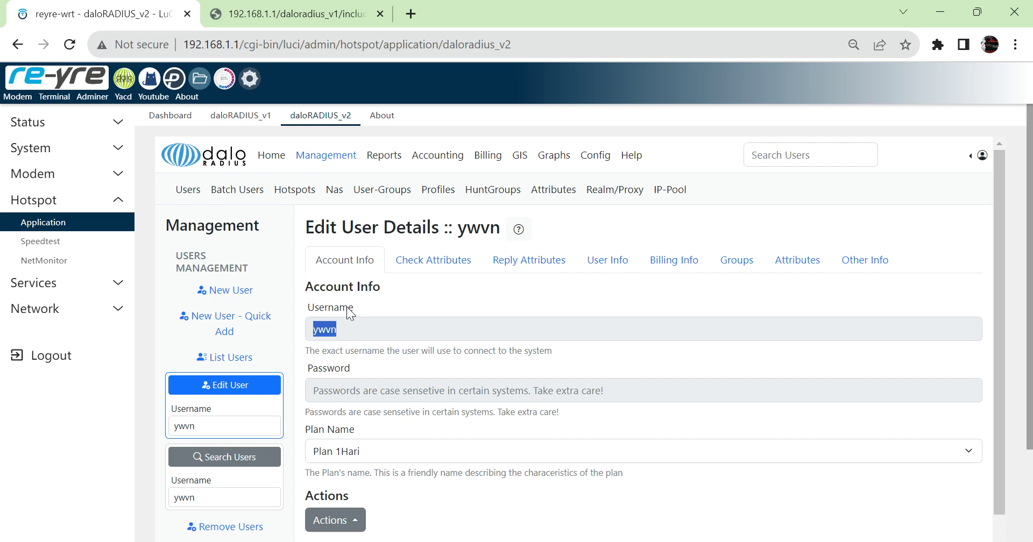
Review the voucher user's check attributes, reply attributes and group assignment
click(425, 278)
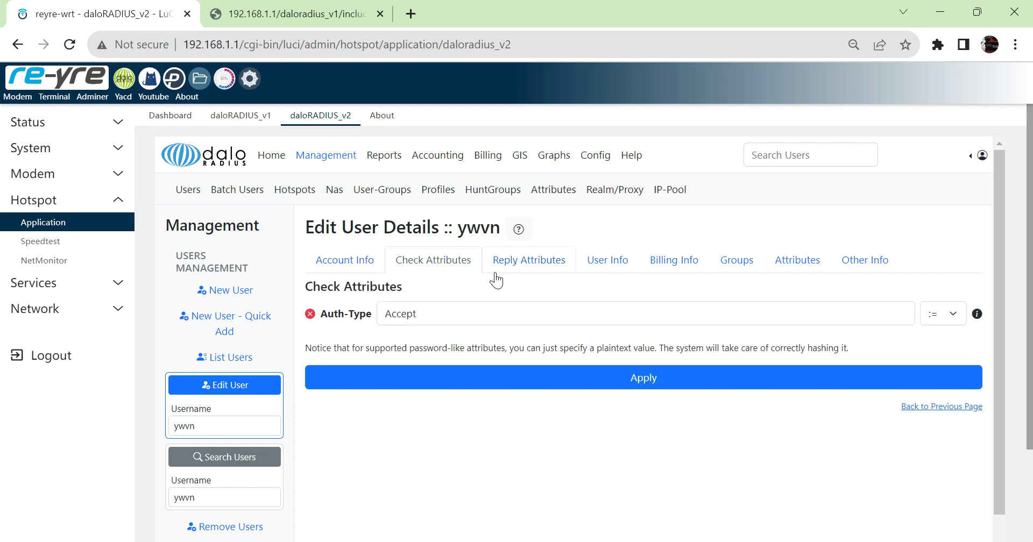
click(517, 269)
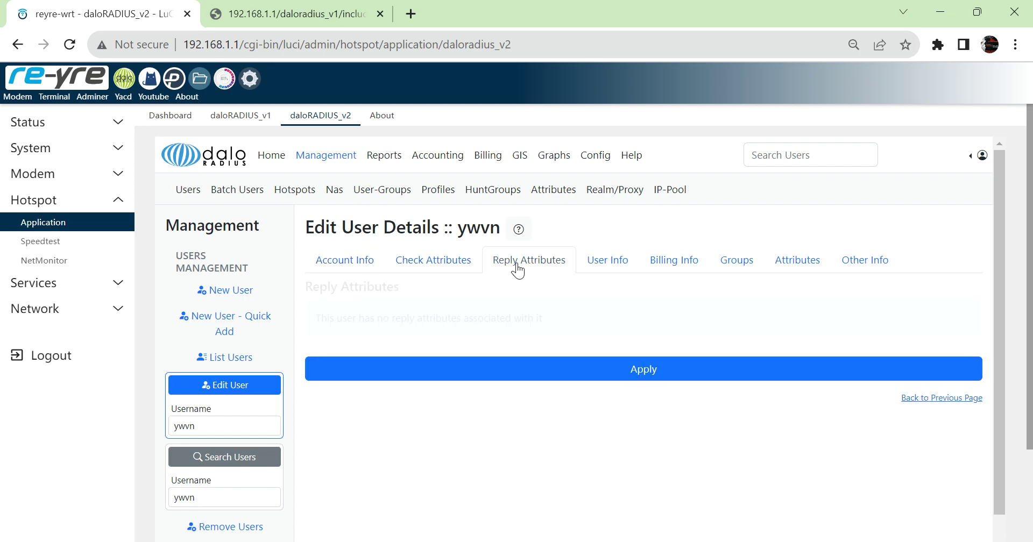
click(735, 264)
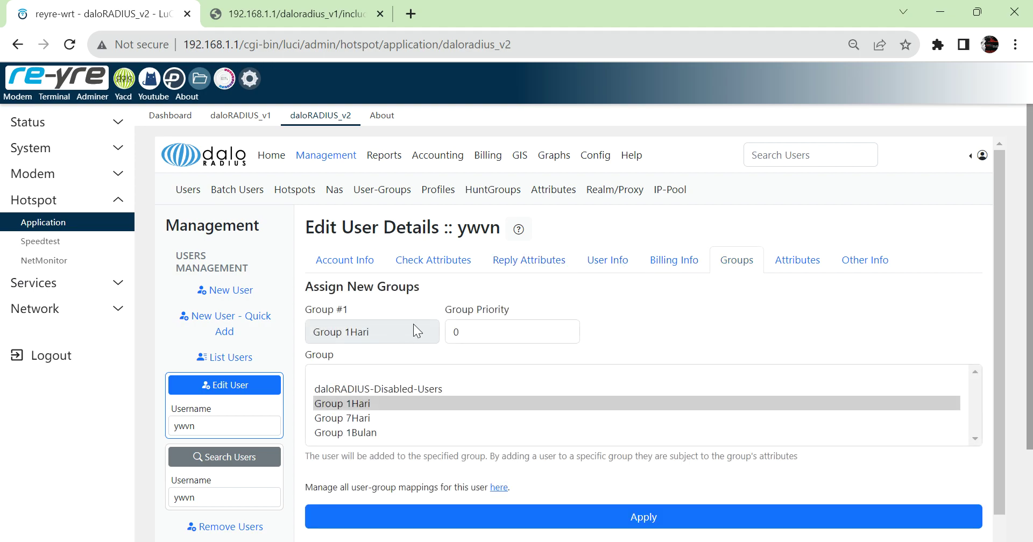
Open the Group 1Hari profile for editing from the profiles list and review its check attributes, reply attributes and attribute options
click(438, 191)
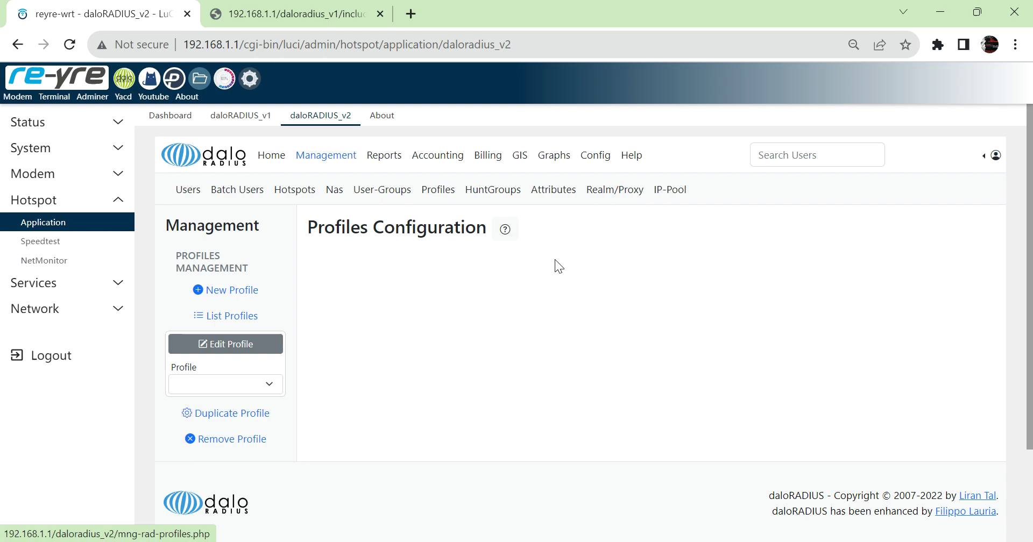
click(261, 316)
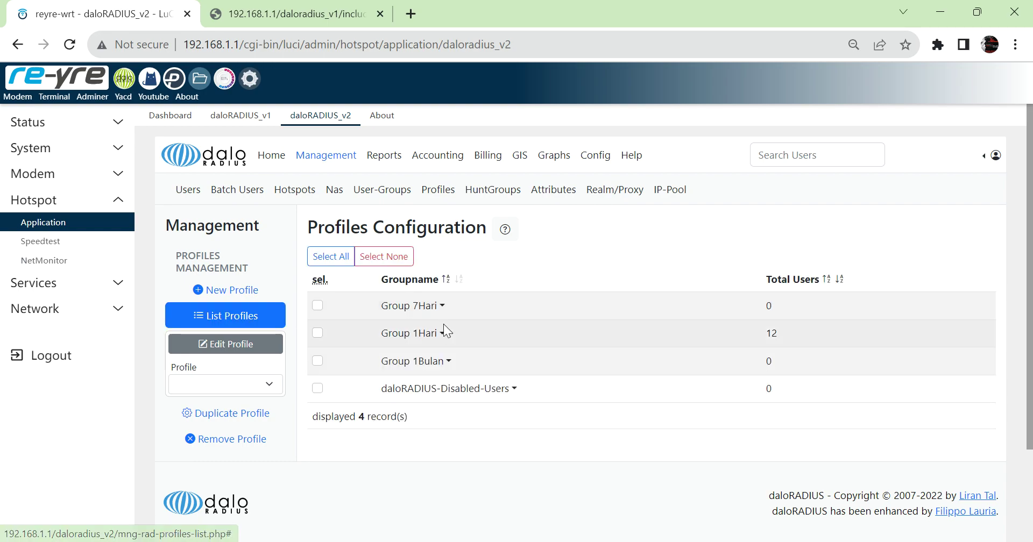
click(442, 334)
click(438, 355)
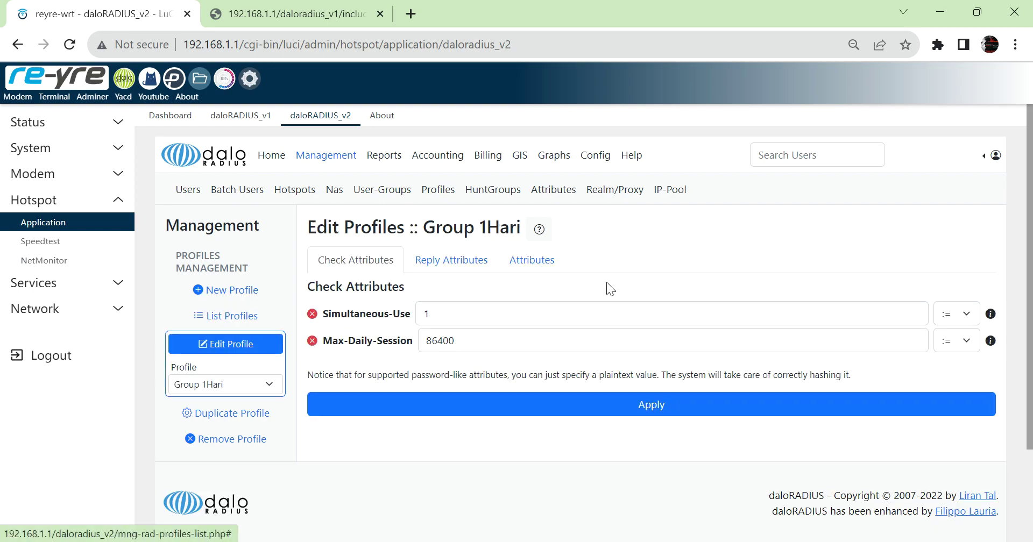
click(473, 267)
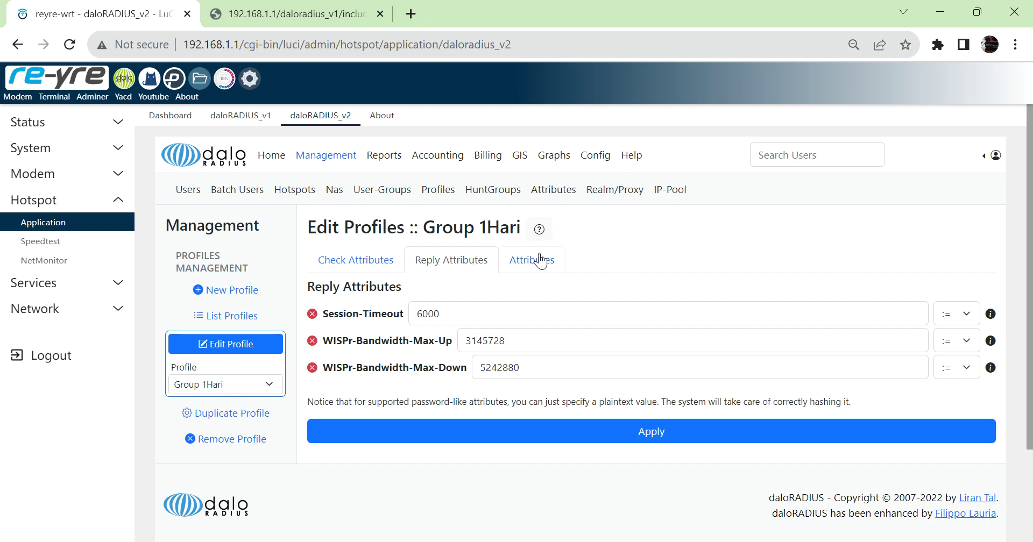
click(541, 261)
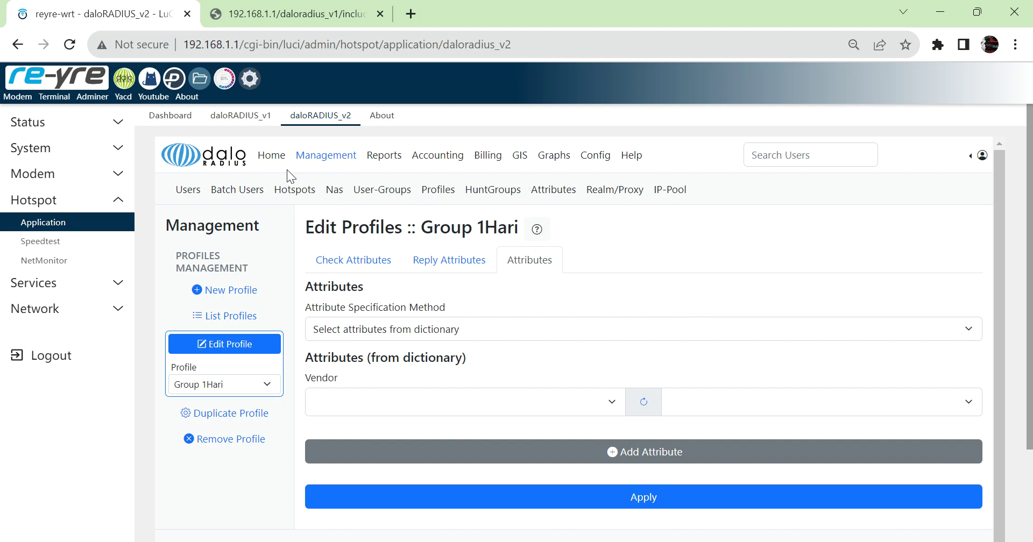
Return to the hotspot dashboard and connect the computer to the hotspot's open Wi-Fi network
click(182, 121)
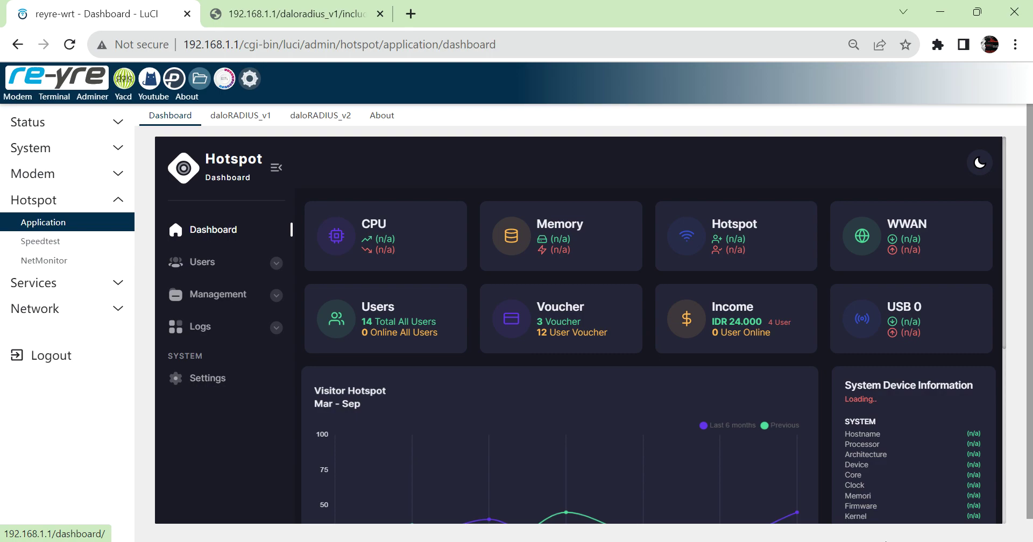
key(super+a)
click(809, 177)
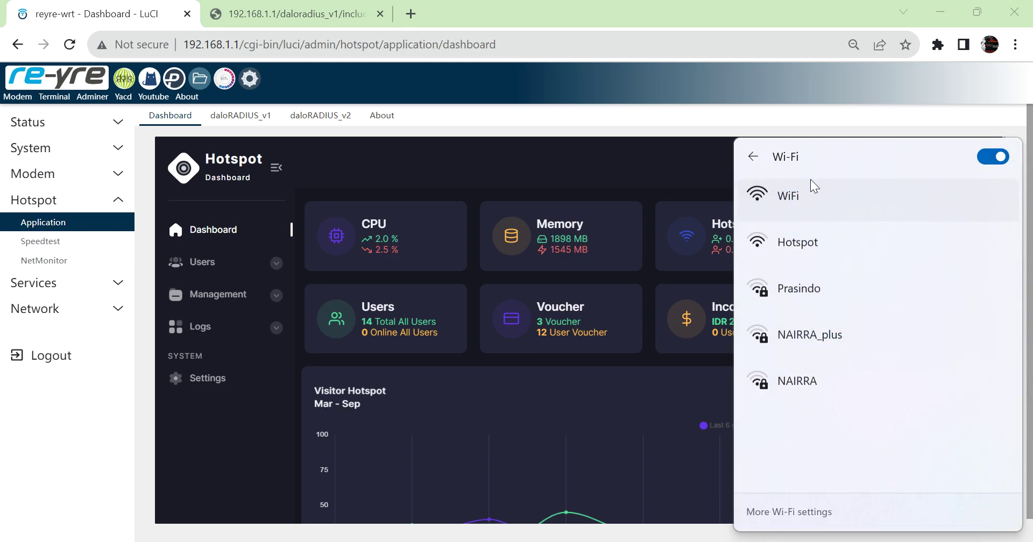
click(810, 179)
click(928, 310)
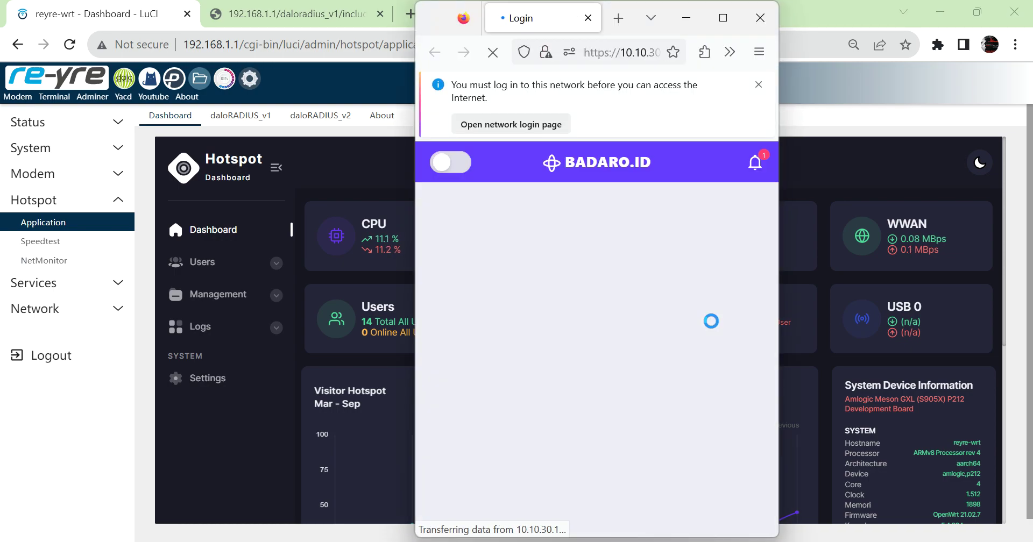
Switch the BADARO.ID login page to dark mode and log in to the hotspot through Free Access with the trial account
scroll(711, 321, down, 4)
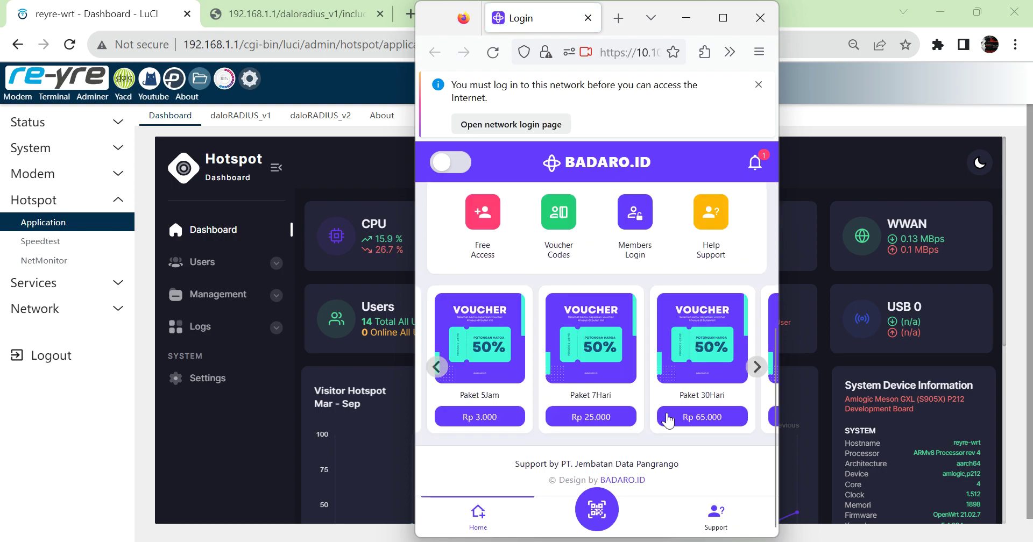
click(455, 165)
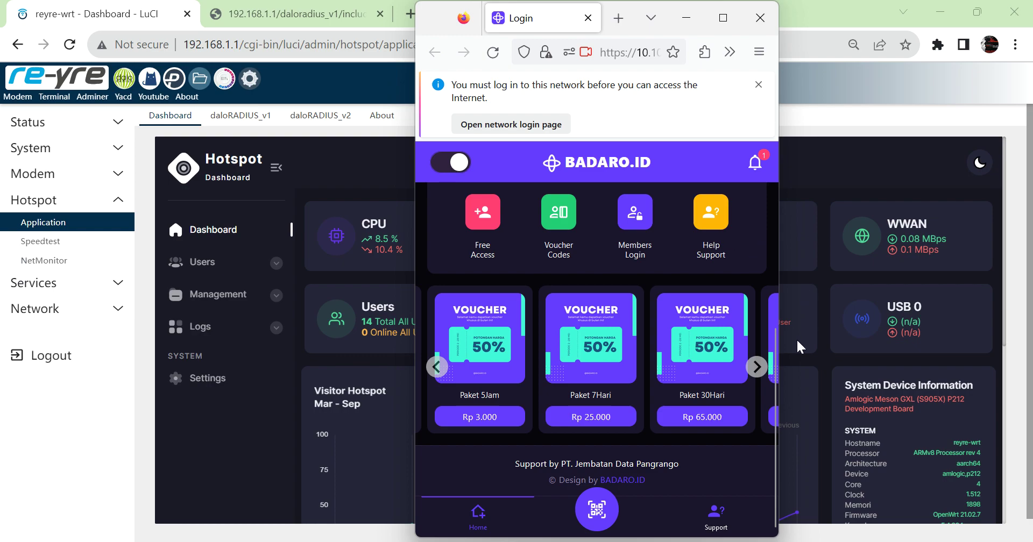
scroll(766, 322, up, 4)
scroll(764, 189, down, 3)
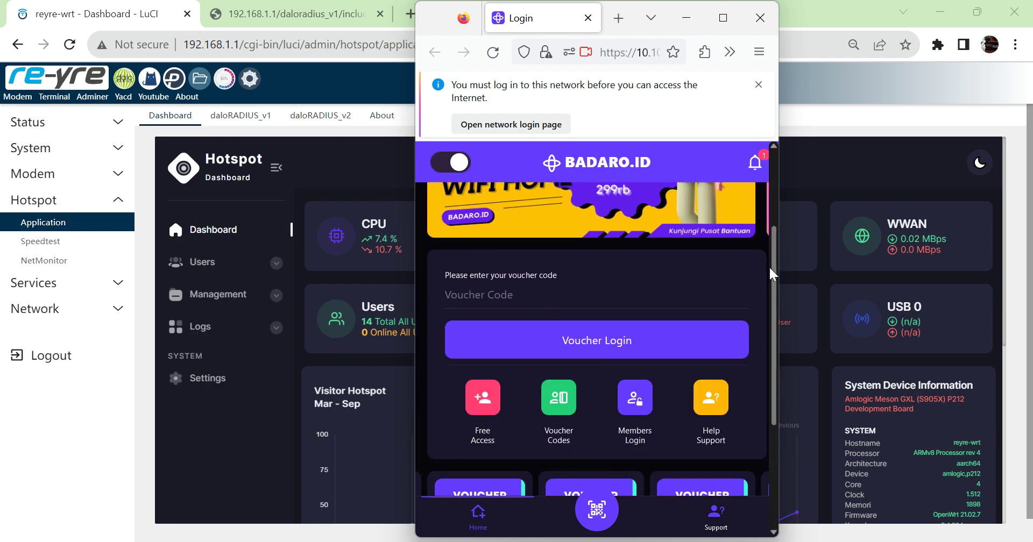
click(479, 407)
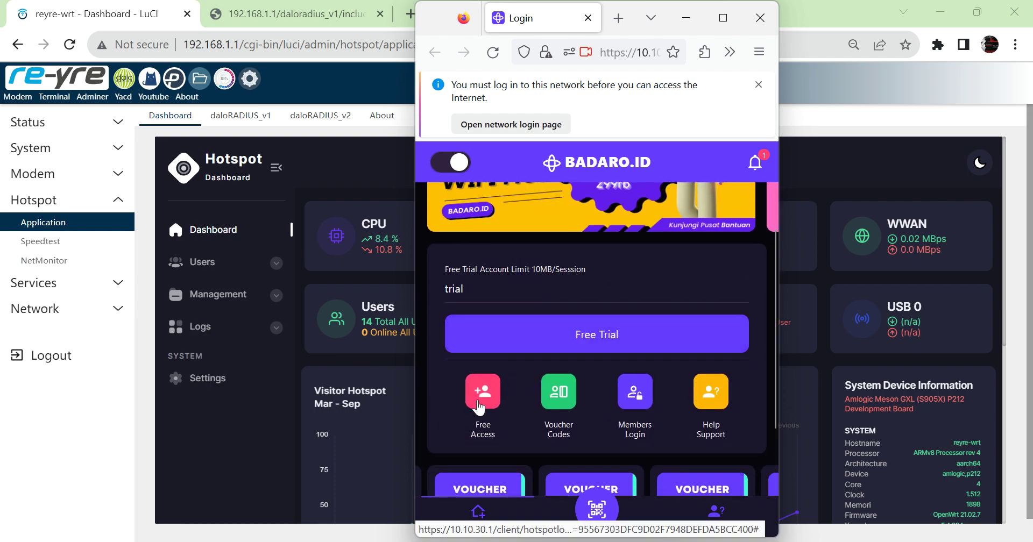
click(543, 325)
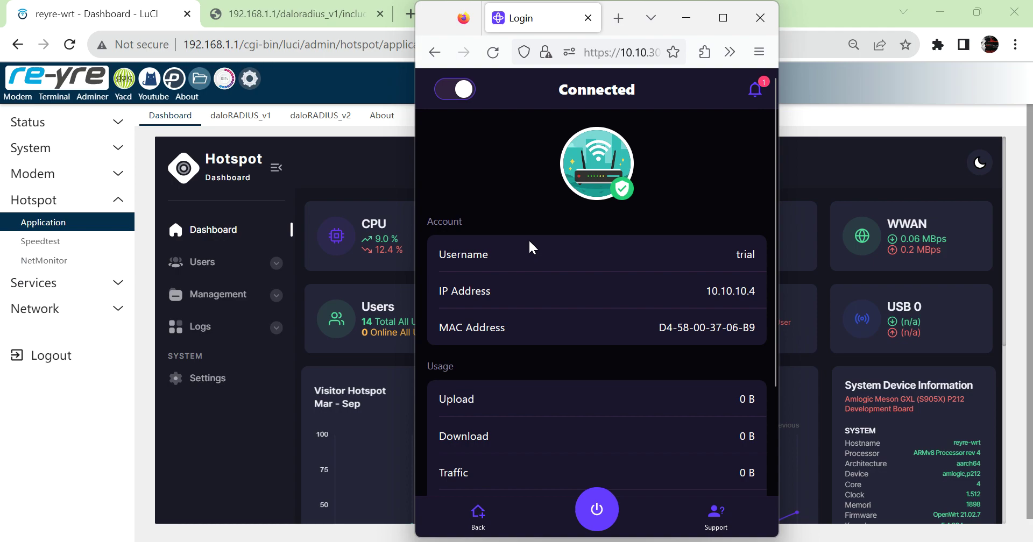
Open the online users list in the hotspot dashboard and check the entry for the trial user
click(240, 307)
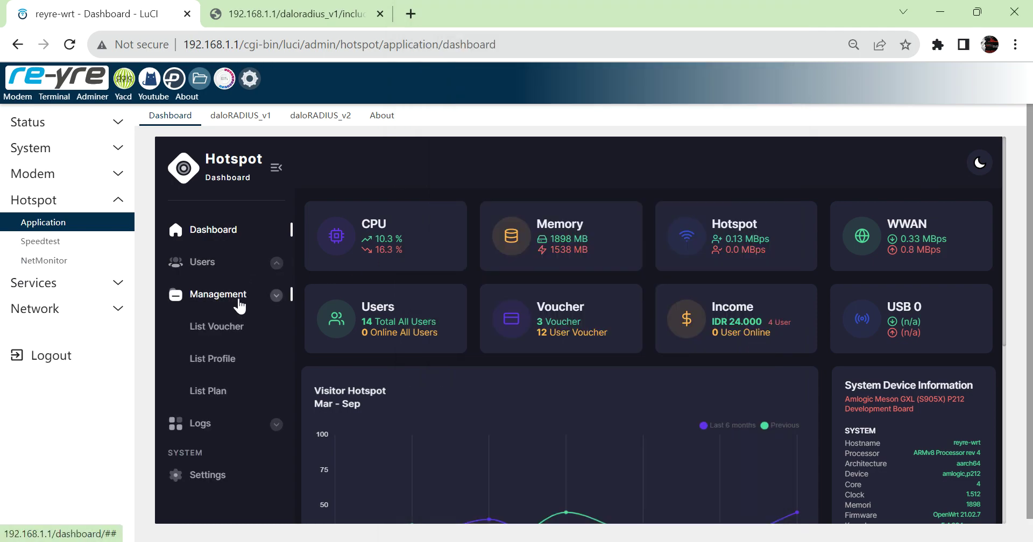
click(230, 265)
click(233, 328)
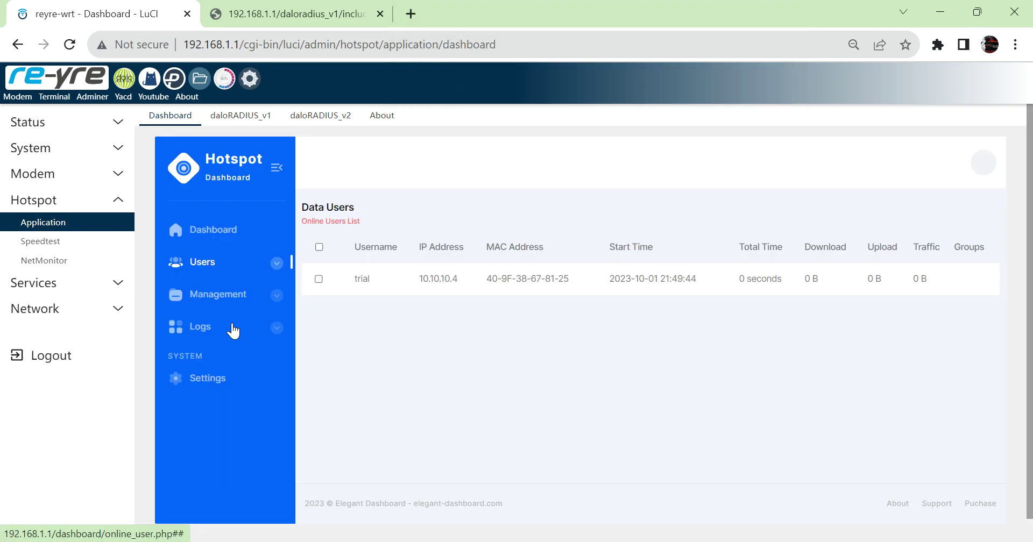
double_click(366, 278)
click(451, 330)
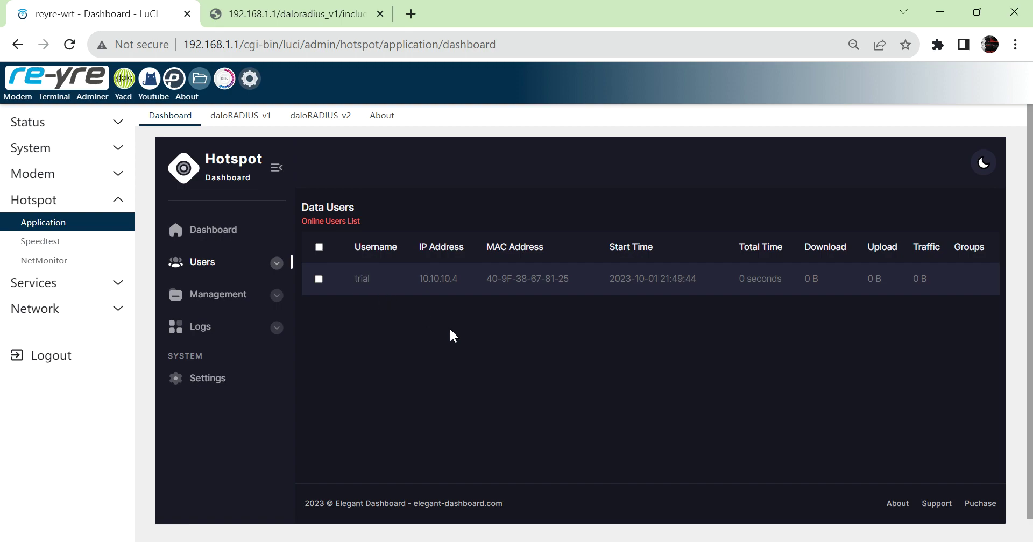
Check the trial user's active session in the management section of daloRADIUS_v1
click(250, 116)
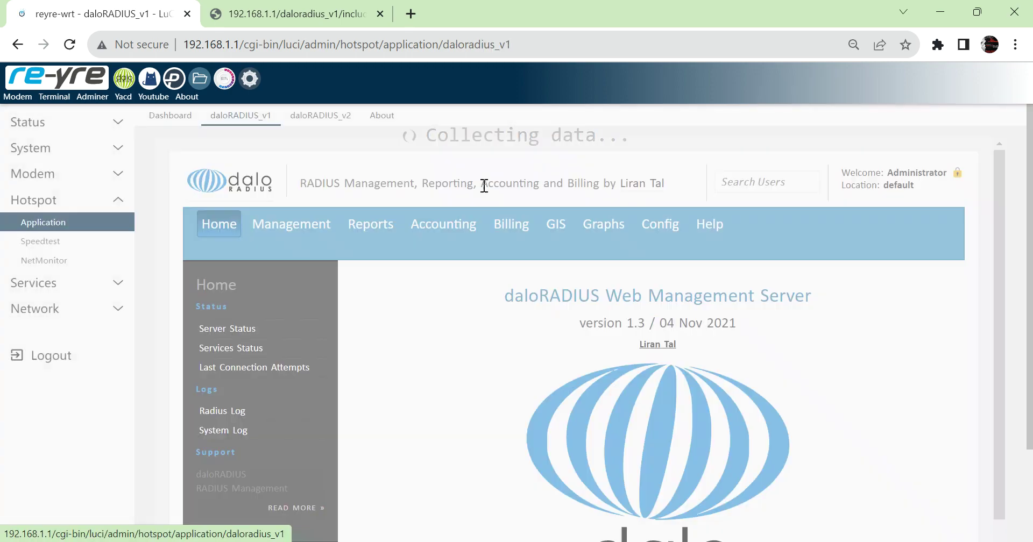
click(322, 226)
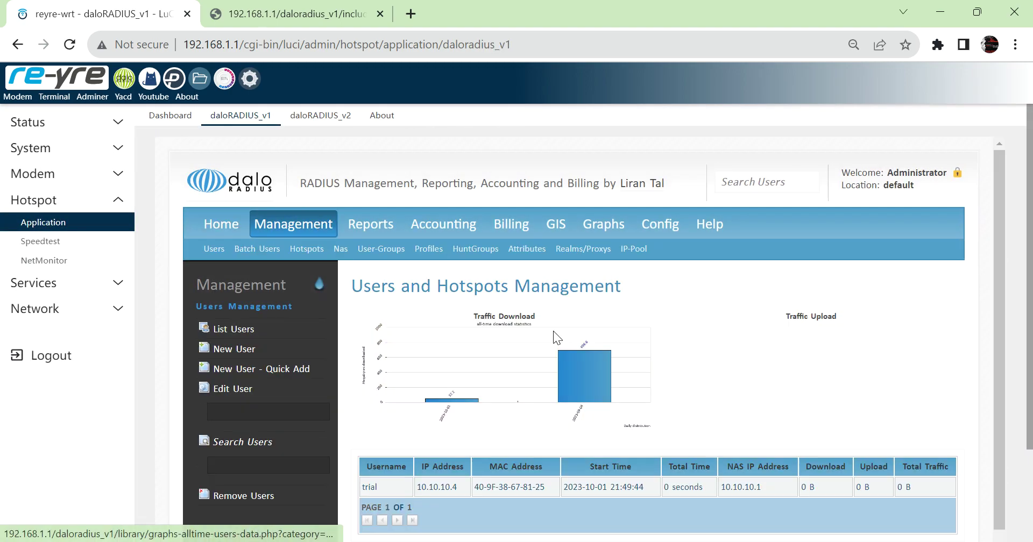
drag(382, 486, 354, 490)
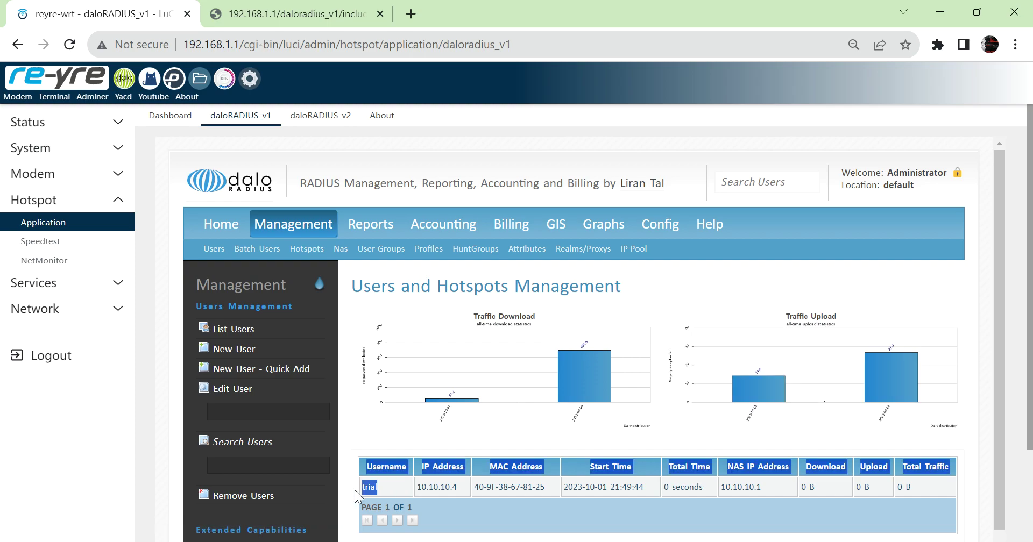
Find the trial user's session in the daloRADIUS_v2 management section and open that user's edit details
click(320, 116)
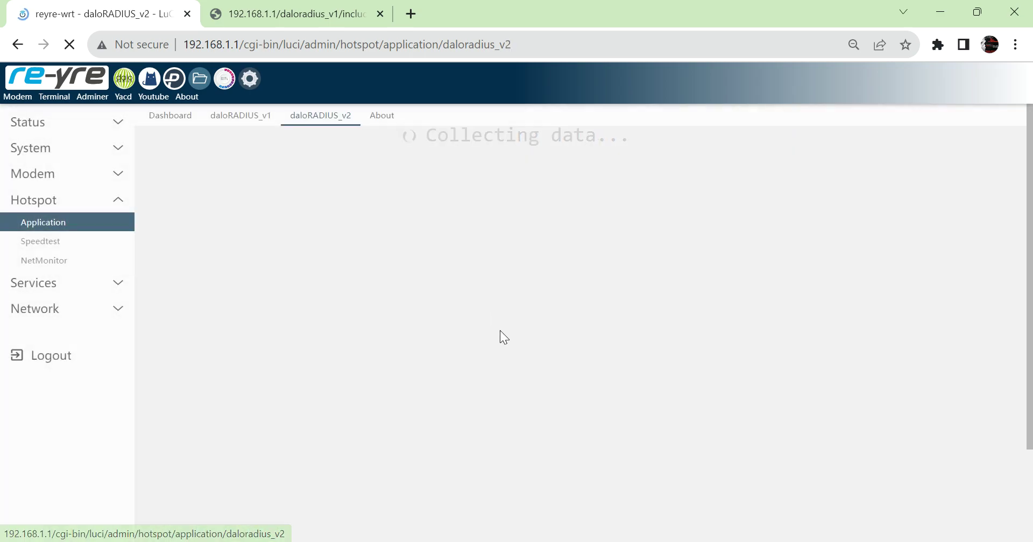
click(299, 168)
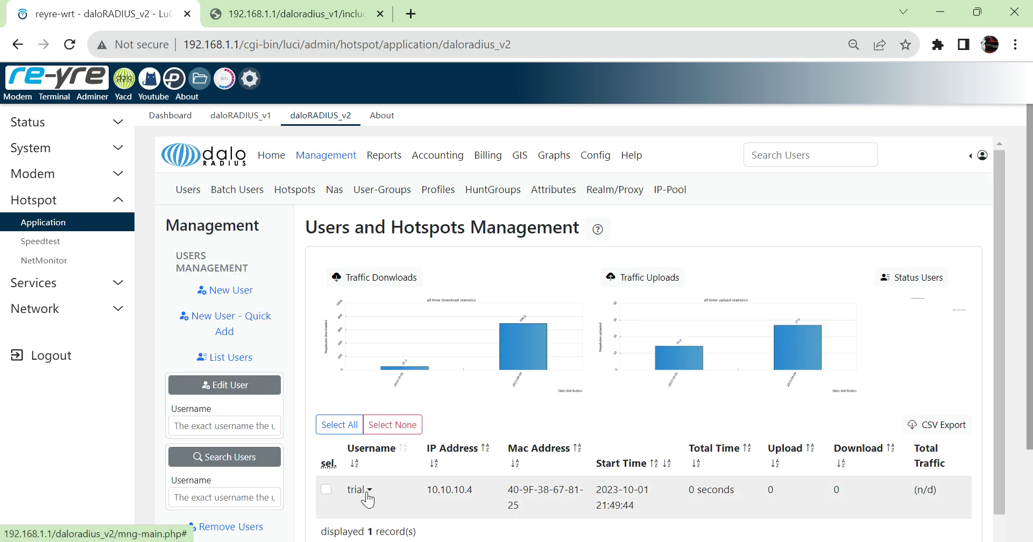
click(360, 491)
click(378, 515)
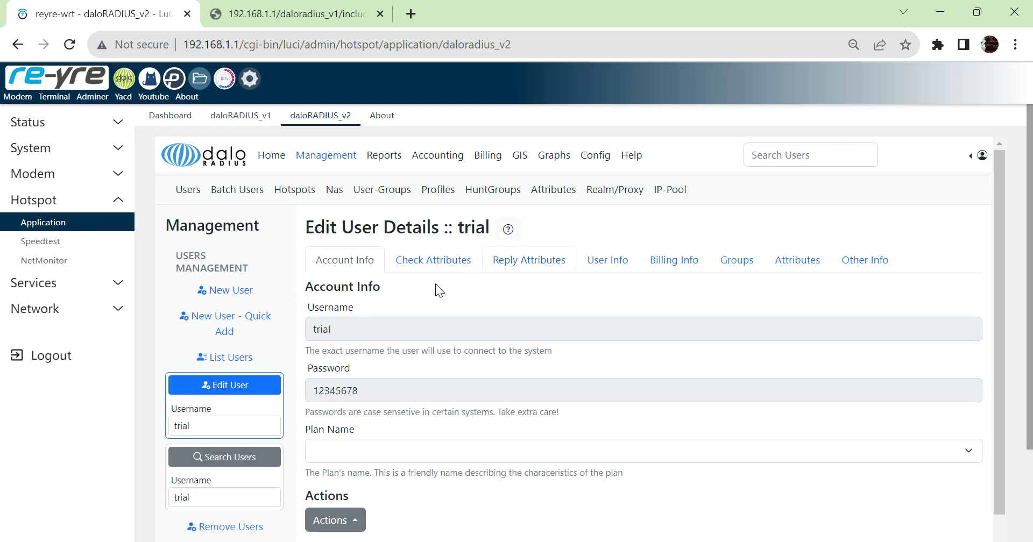
Review the trial user's reply attributes for session timeout, bandwidth and total octets, and the check attributes
drag(489, 228, 490, 228)
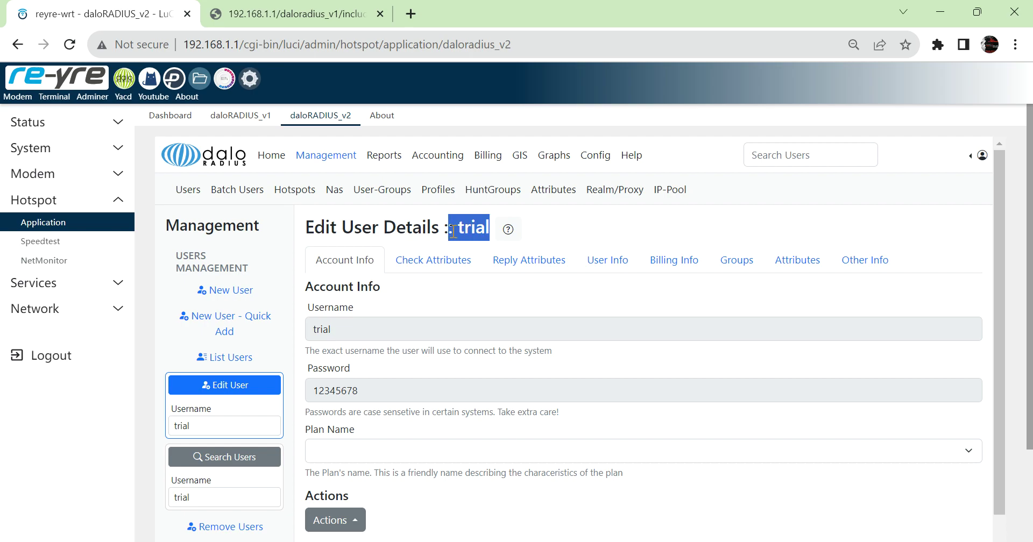
click(534, 286)
click(536, 271)
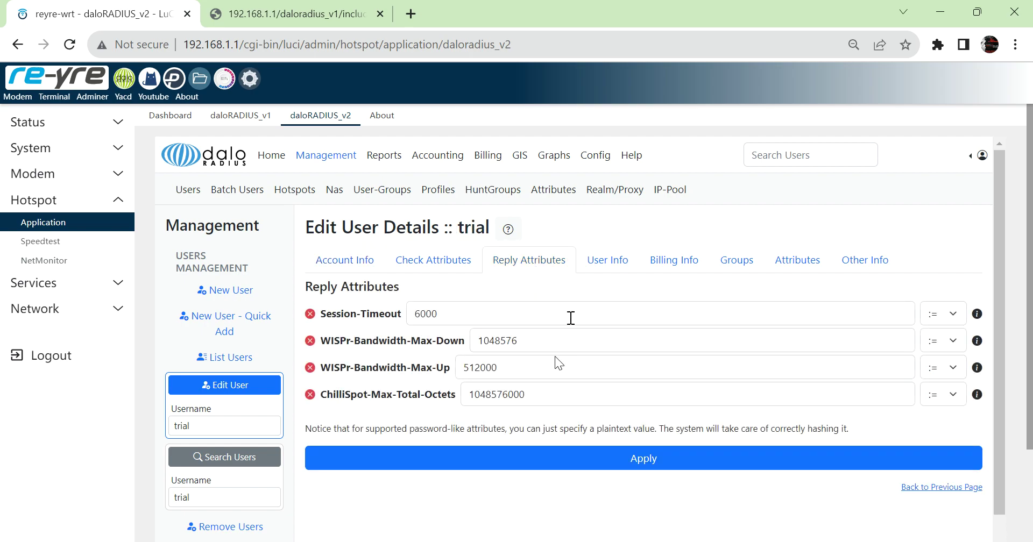
double_click(537, 394)
double_click(538, 369)
double_click(511, 341)
click(446, 263)
double_click(441, 340)
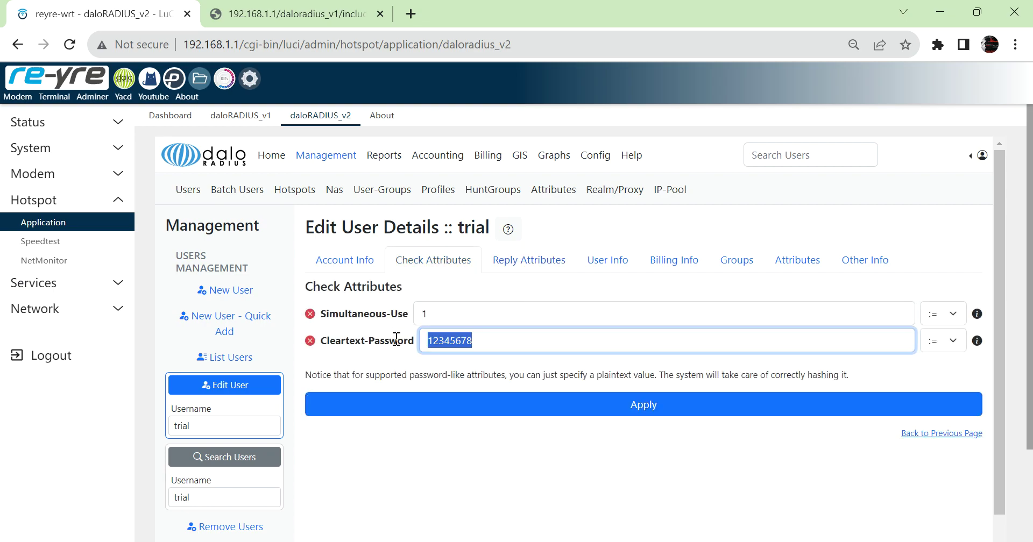
click(380, 353)
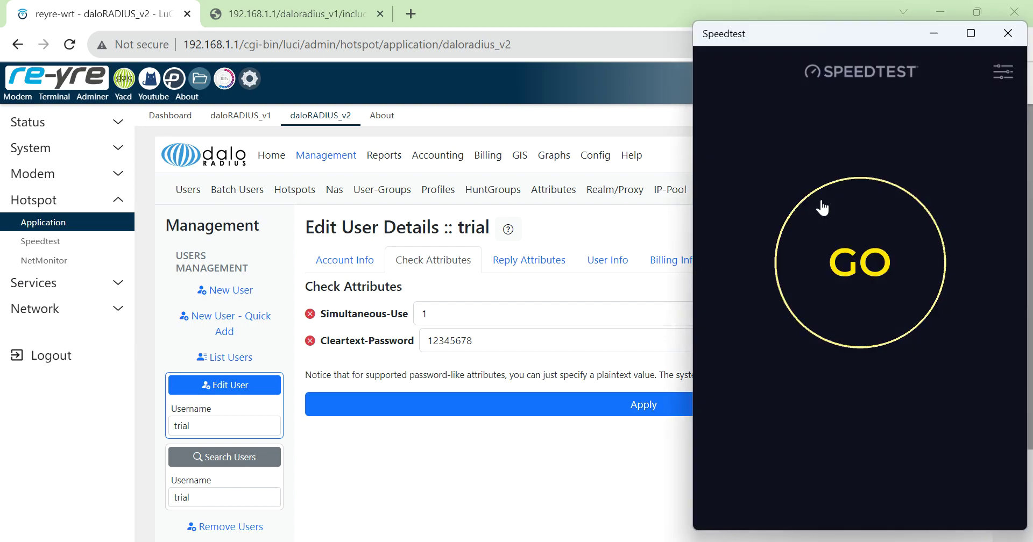
Run a speed test on the trial connection and compare it with the bandwidth limits in the user's reply attributes
click(850, 224)
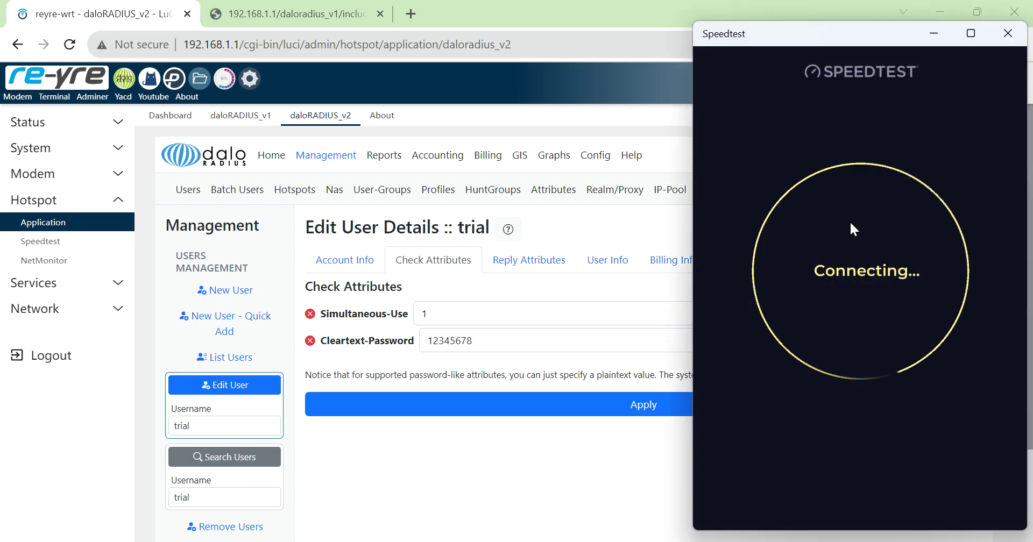
click(545, 265)
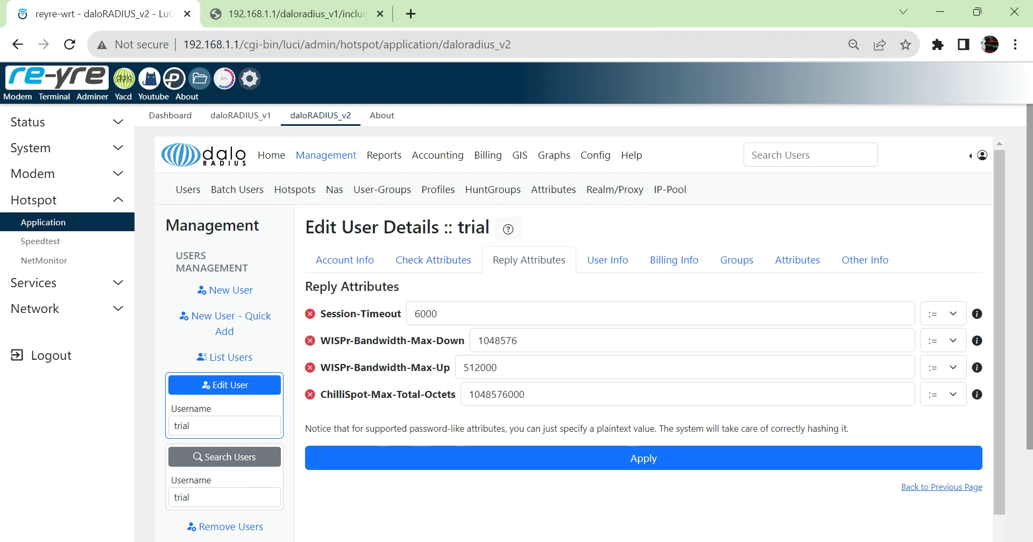
key(alt+Tab)
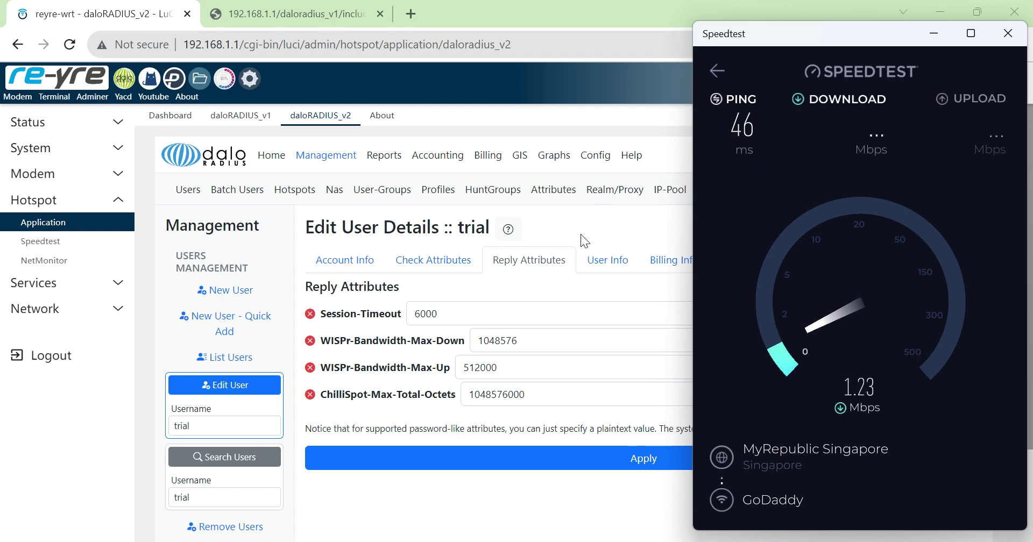
Log the trial user out of the hotspot and close the Speedtest app
mouse_move(551, 541)
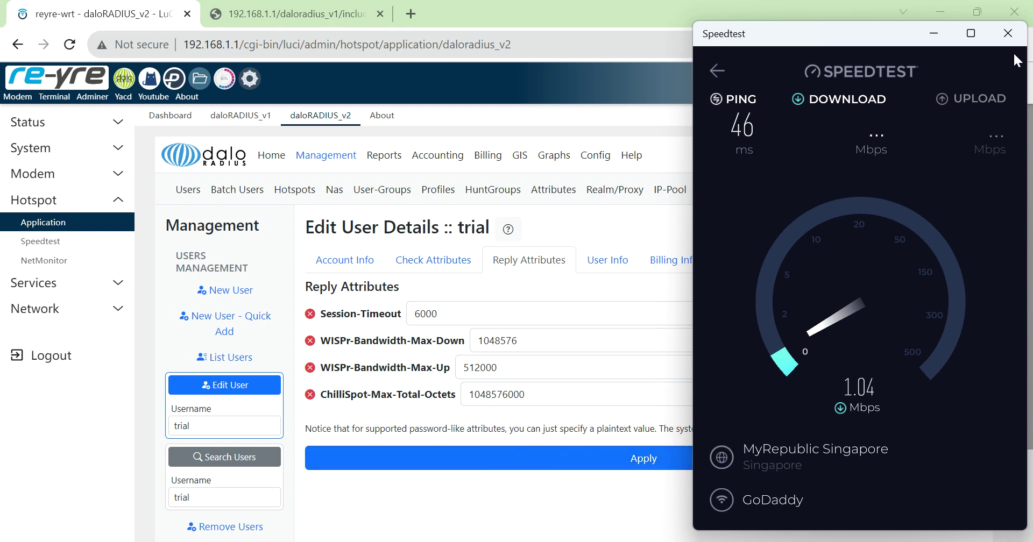
click(619, 538)
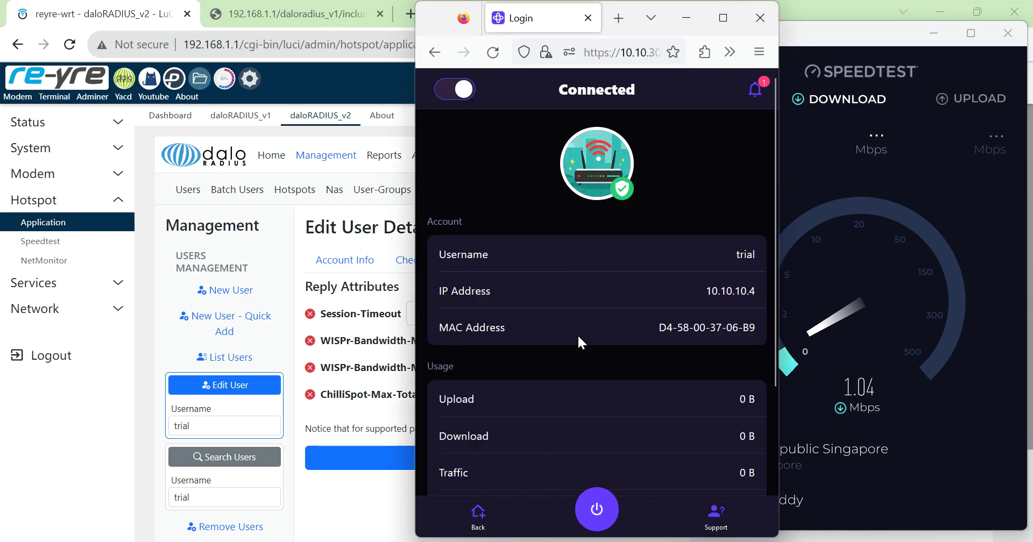
click(596, 510)
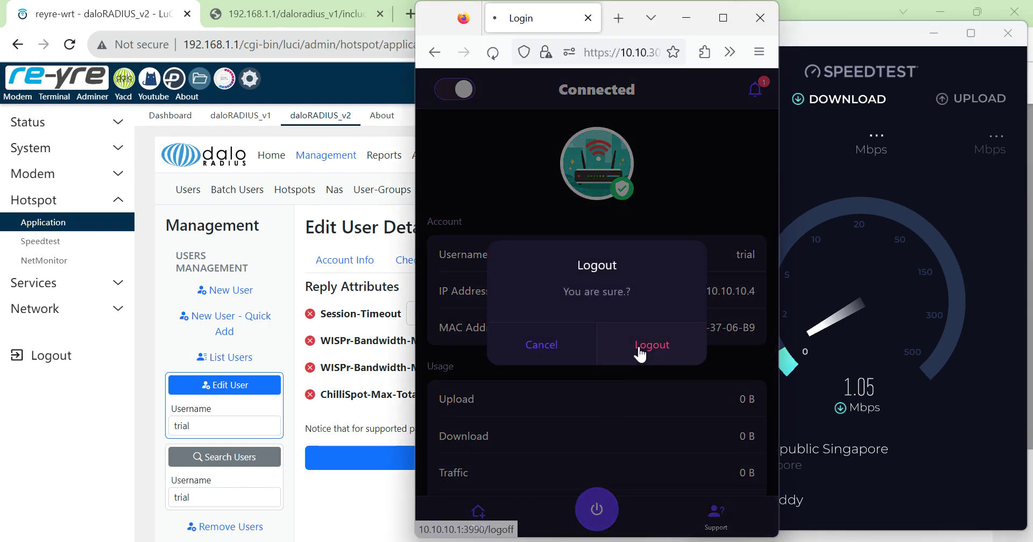
click(639, 347)
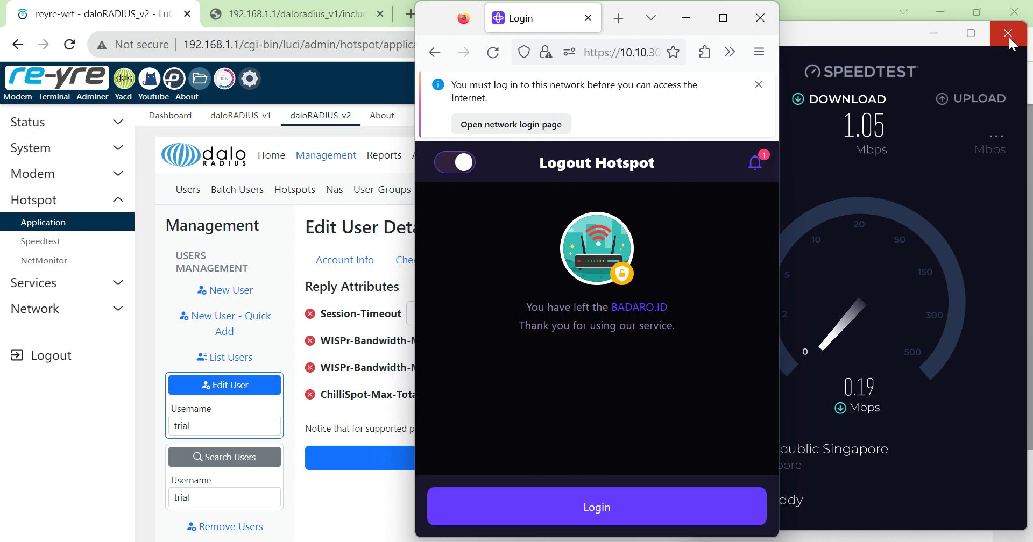
click(1009, 35)
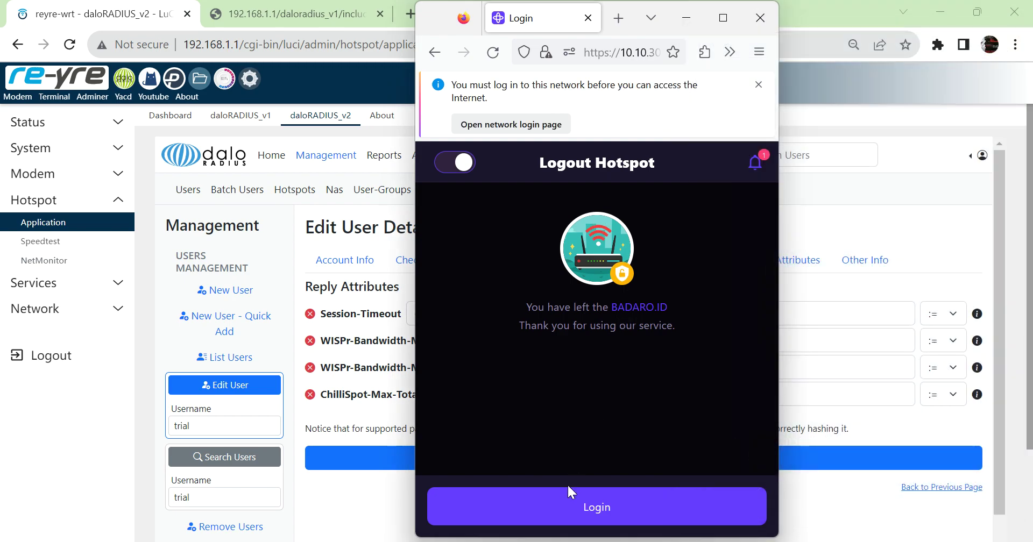
Reload the management overview in daloRADIUS_v2 and return to the BADARO.ID hotspot login page
click(320, 160)
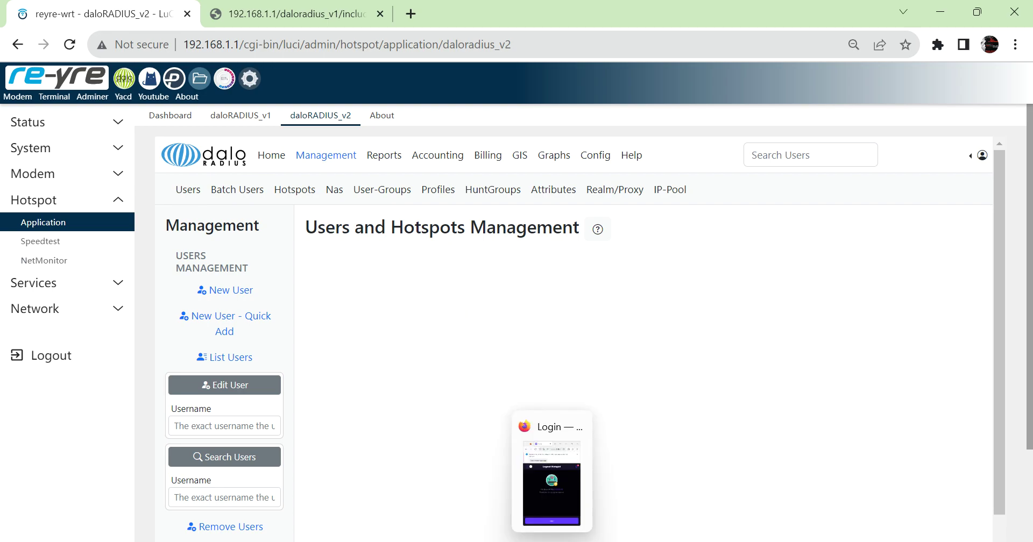
click(552, 487)
click(572, 507)
scroll(570, 506, down, 5)
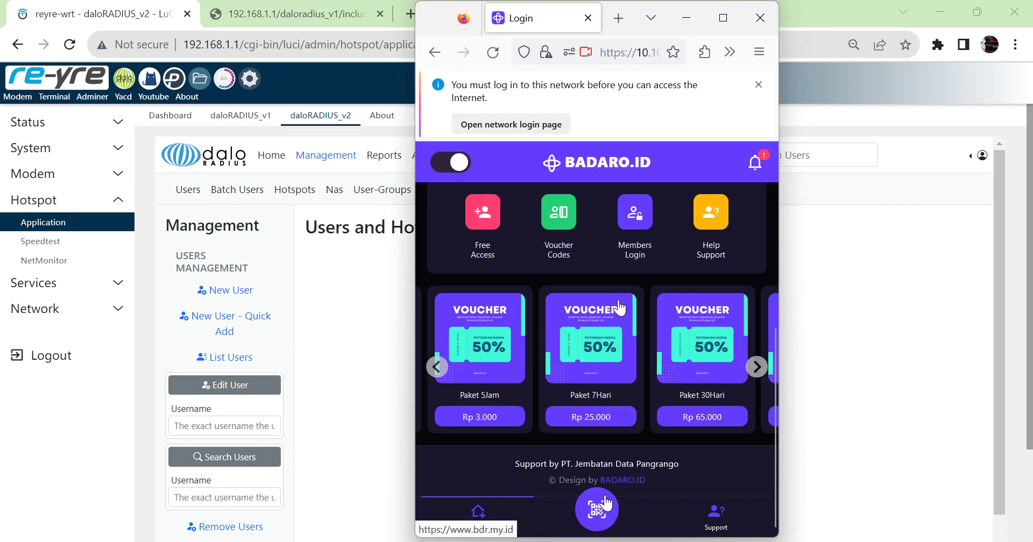
Open the QR code image of the fourth printed voucher in a new tab and return to daloRADIUS_v2
click(280, 4)
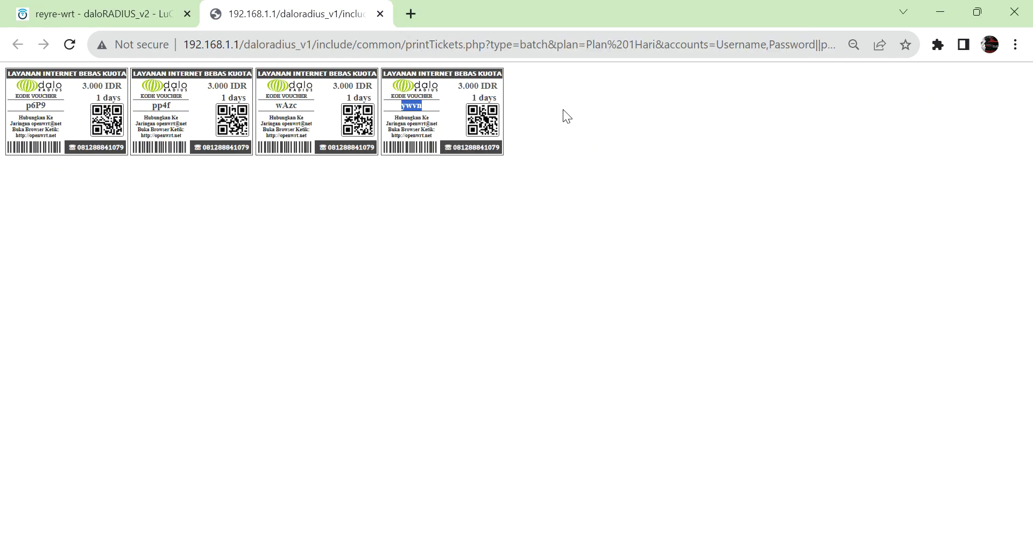
right_click(482, 122)
click(509, 131)
click(468, 14)
click(305, 9)
click(95, 9)
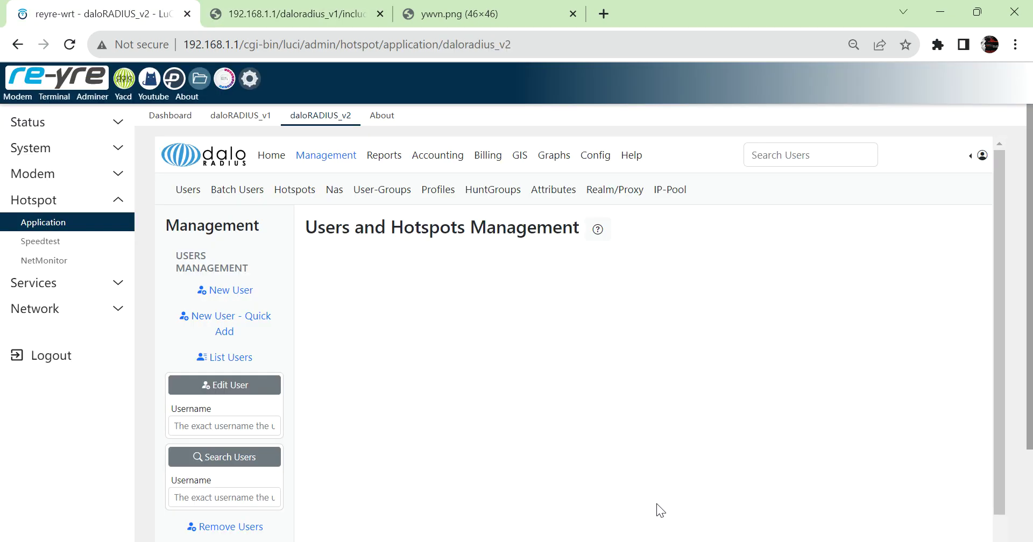
Log in to the hotspot by scanning the fourth voucher's QR code and check the connected username
click(663, 538)
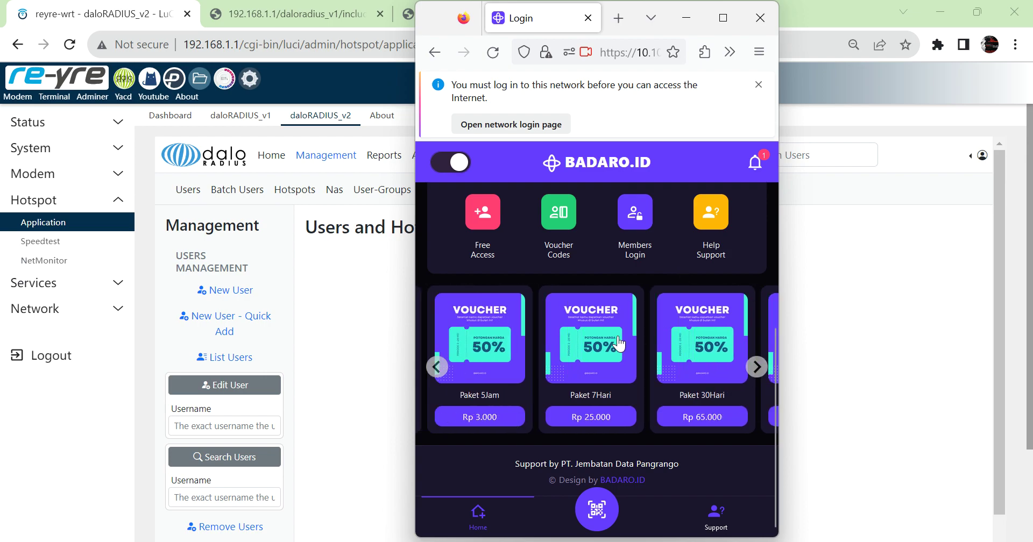
click(603, 512)
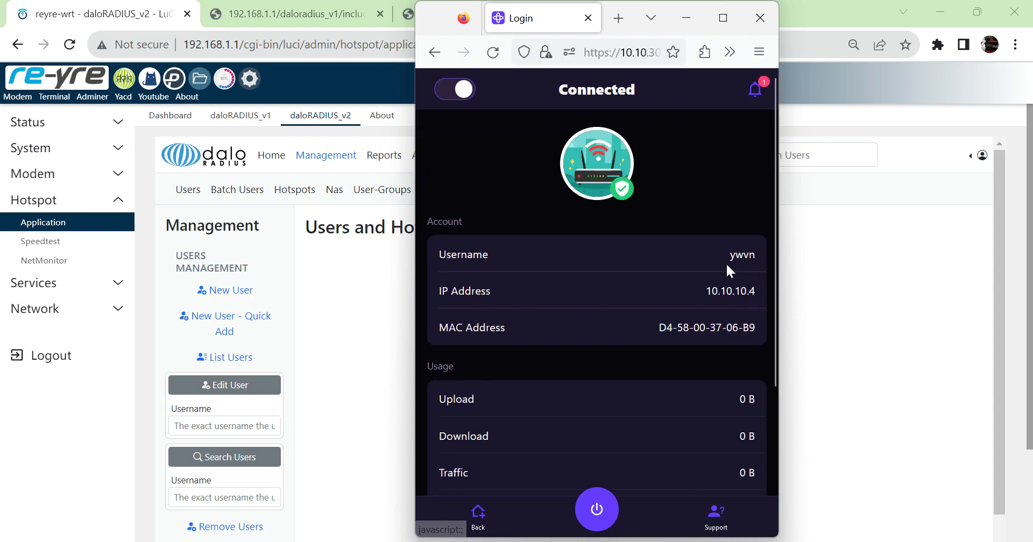
drag(724, 257, 759, 257)
click(606, 258)
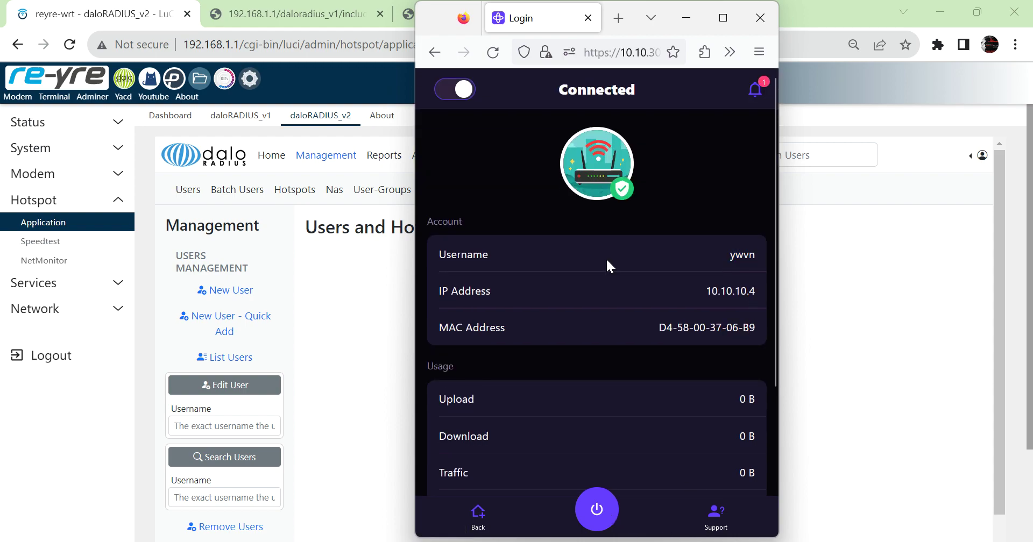
Examine the fourth printed voucher's code at a larger size and its QR image to compare them with the connected username
click(296, 14)
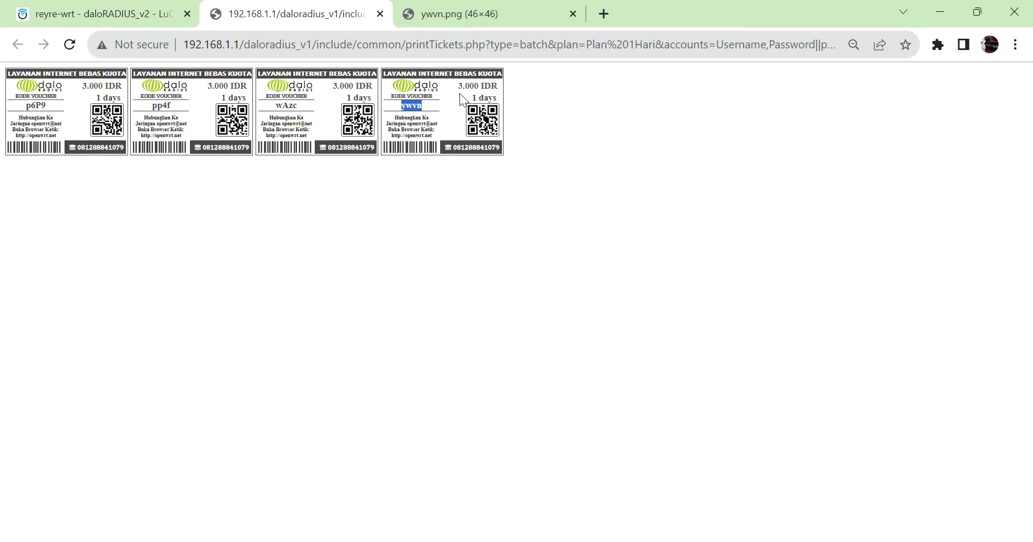
key(ctrl+plus)
key(ctrl+plus)
key(ctrl+plus)
key(ctrl+plus)
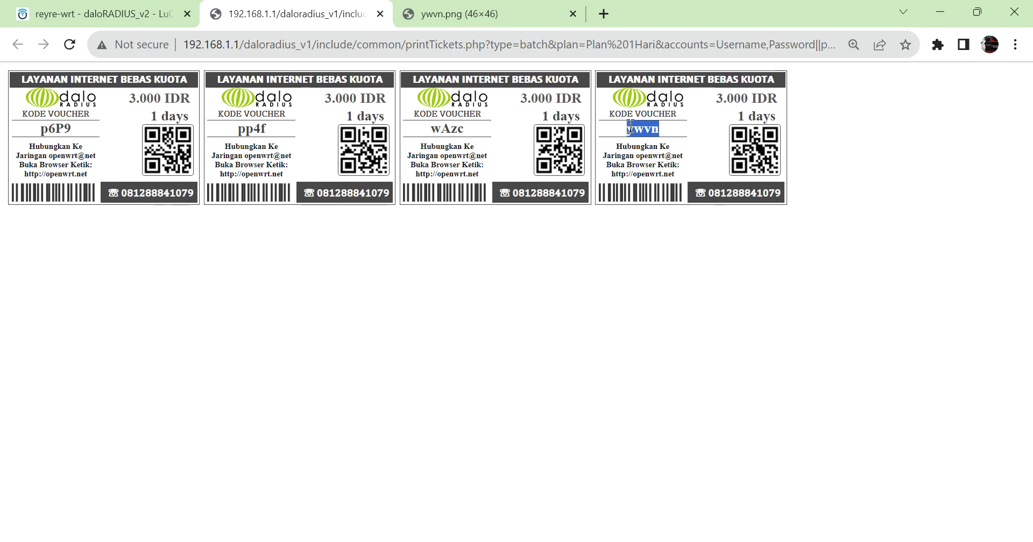
key(ctrl+minus)
key(ctrl+minus)
key(ctrl+minus)
key(ctrl+minus)
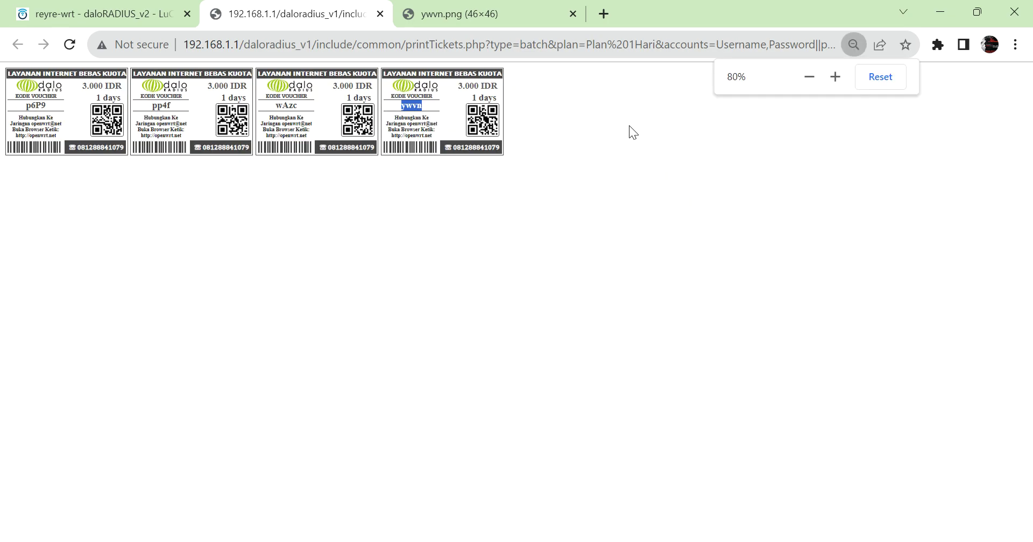
click(530, 8)
click(296, 9)
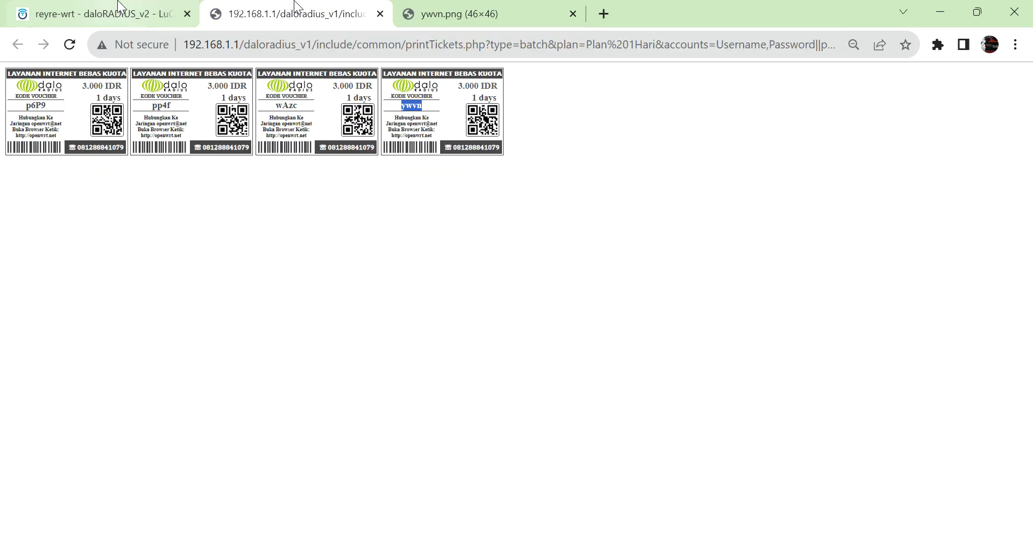
Check the voucher user's active session in daloRADIUS_v2 management and start a speed test on the voucher connection
click(107, 14)
click(304, 157)
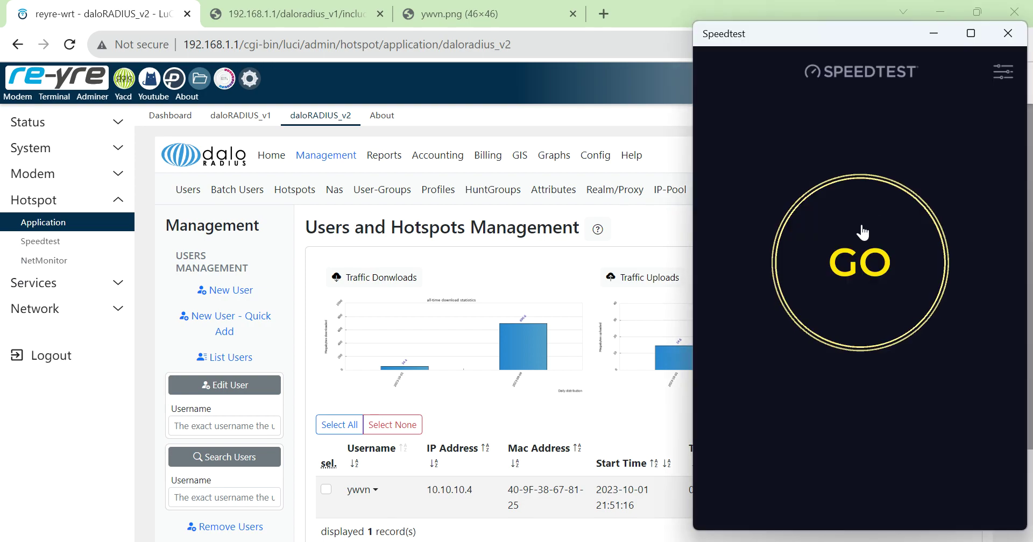
click(861, 235)
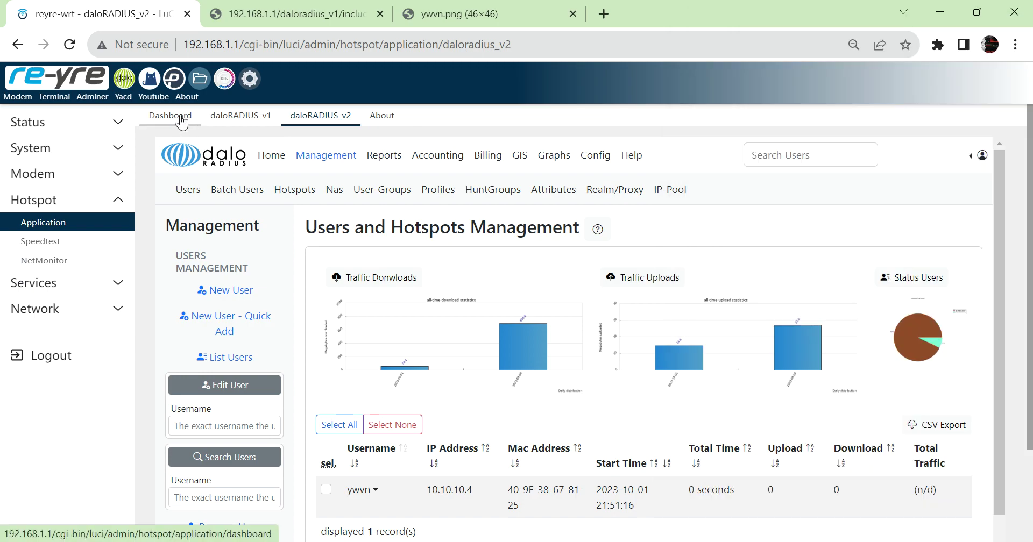
Open the voucher list in the hotspot dashboard, compare the batch speed limits with the speed test result, and close Speedtest
click(182, 123)
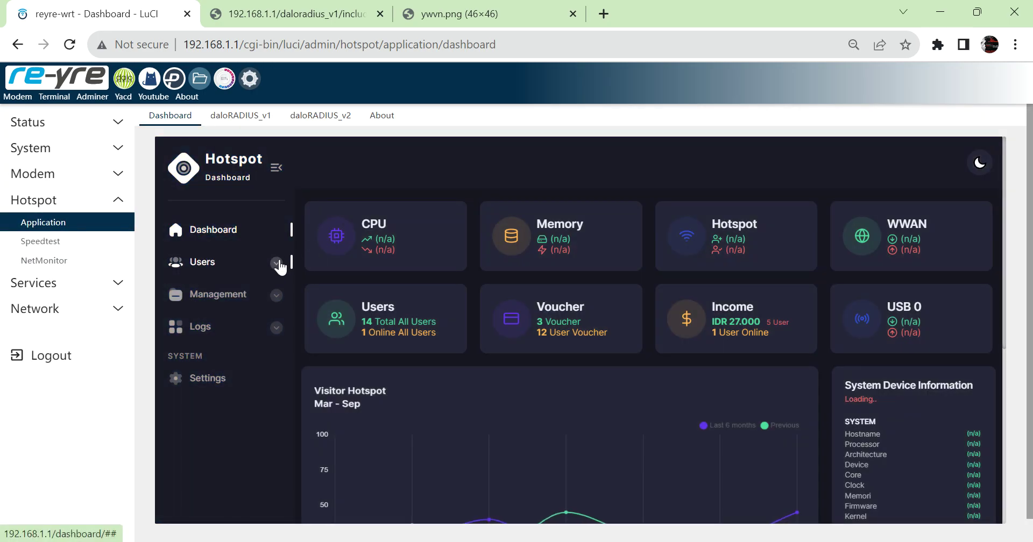
click(277, 294)
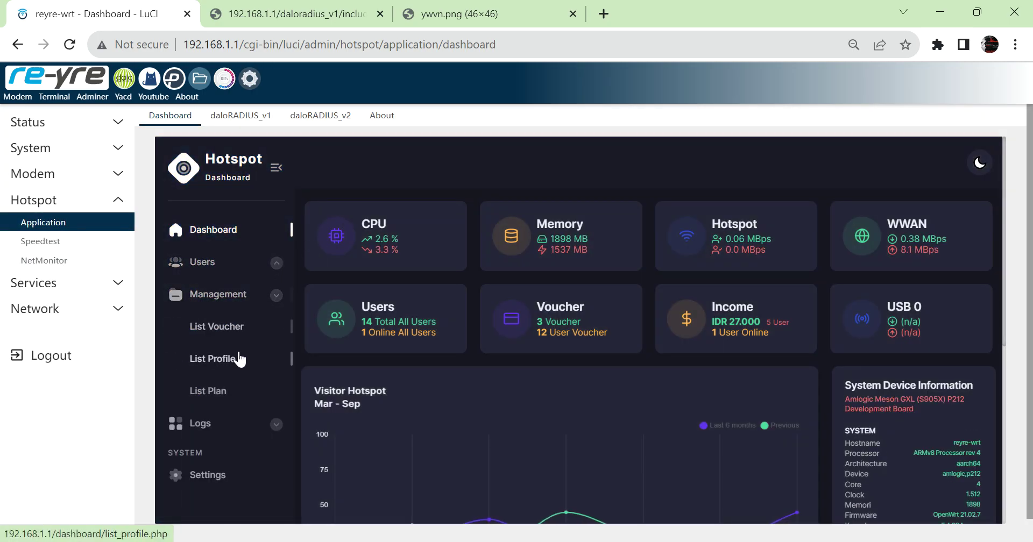
click(236, 332)
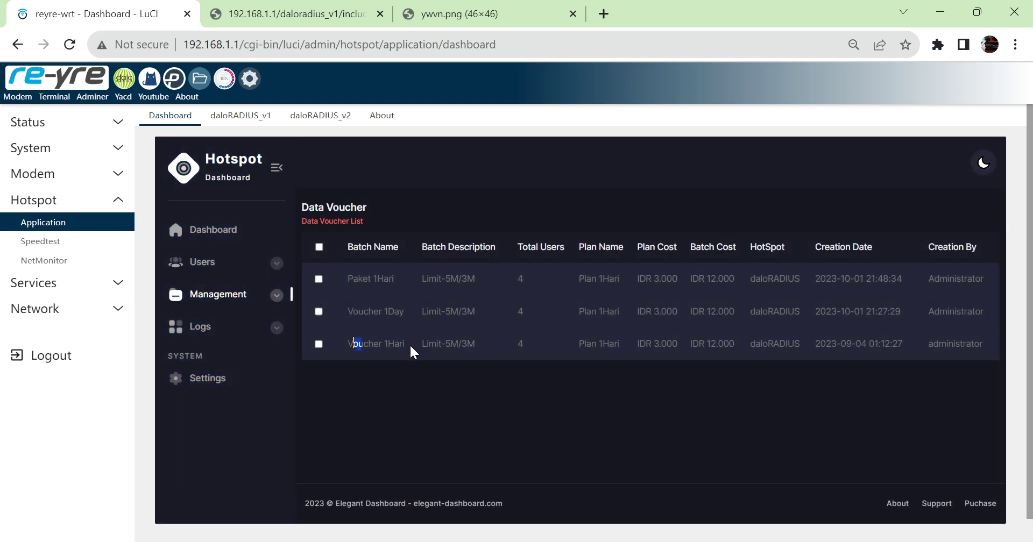
triple_click(350, 343)
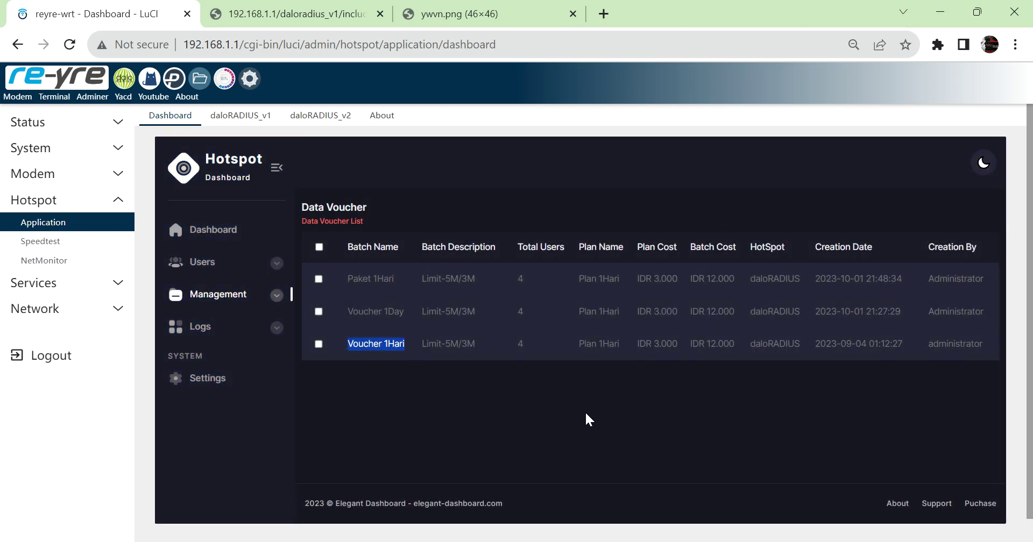
key(alt+Tab)
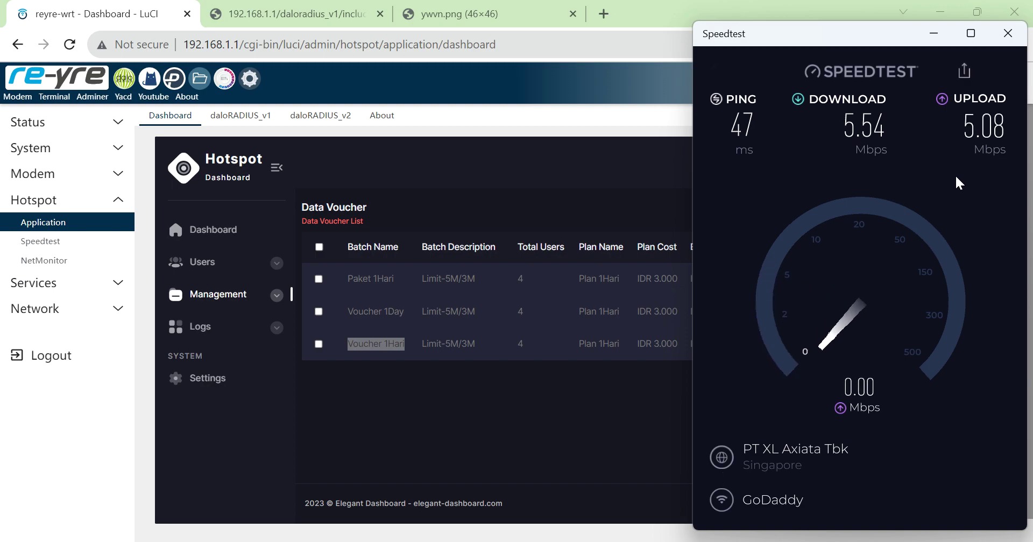
click(1007, 33)
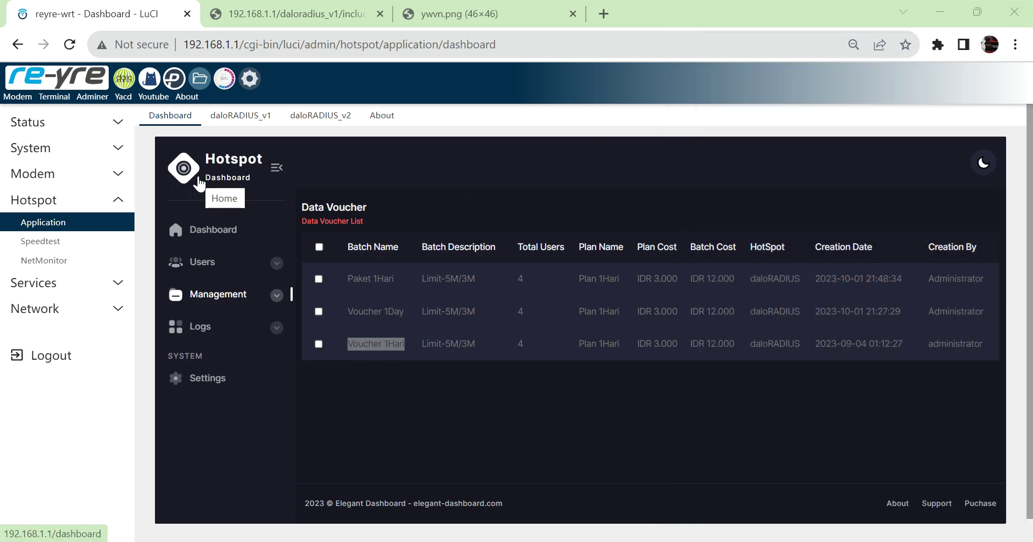
Switch the hotspot's Connected page to light mode and back to dark, and open the Help & Support page
click(511, 541)
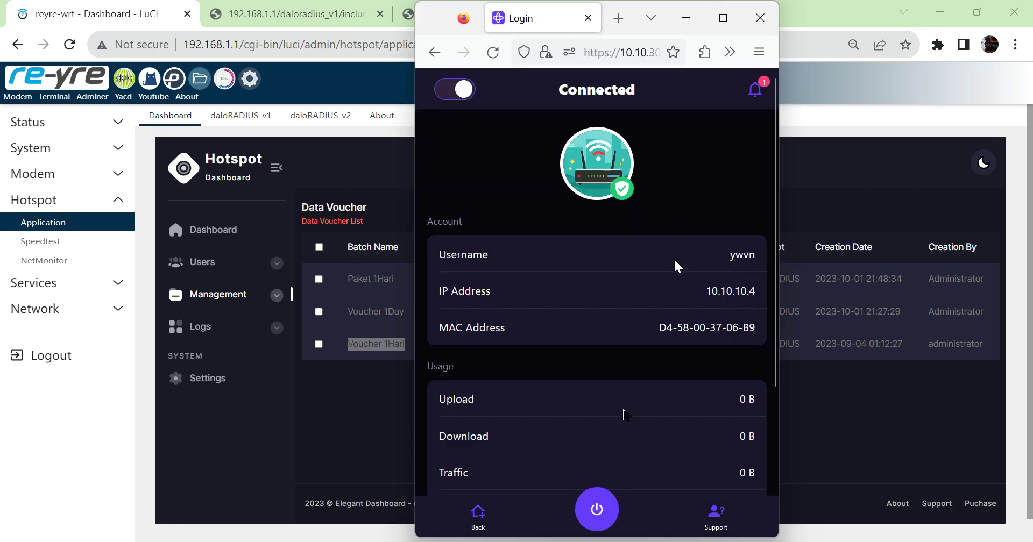
click(457, 89)
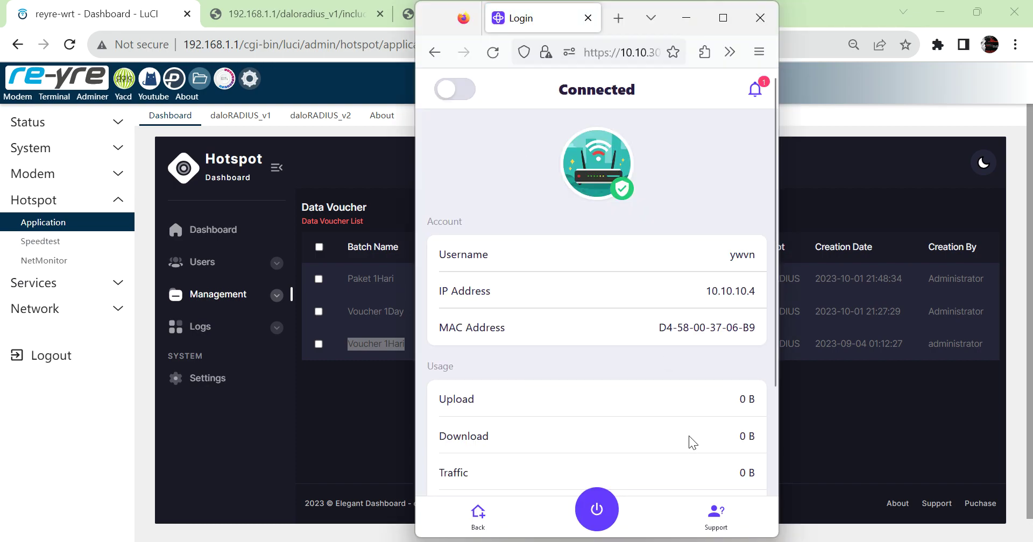
click(458, 89)
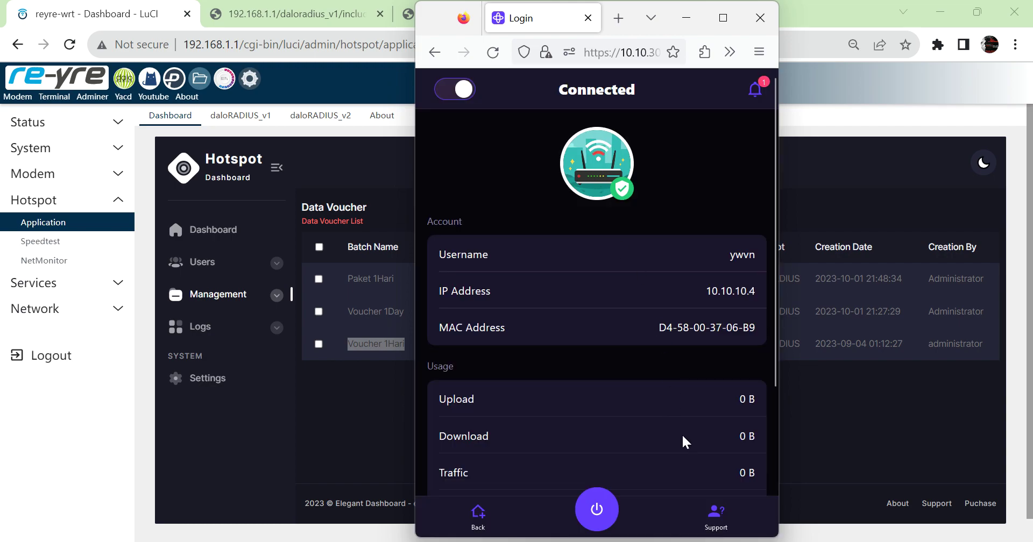
click(716, 512)
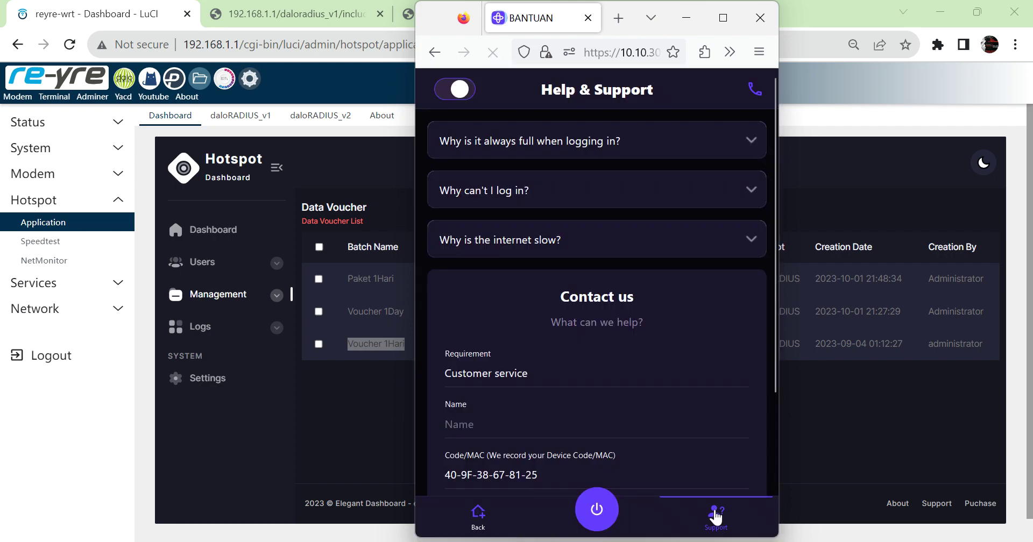
Expand and collapse the Help & Support questions about full logins, login problems and slow internet, and log out of the hotspot
click(748, 143)
click(750, 148)
click(748, 189)
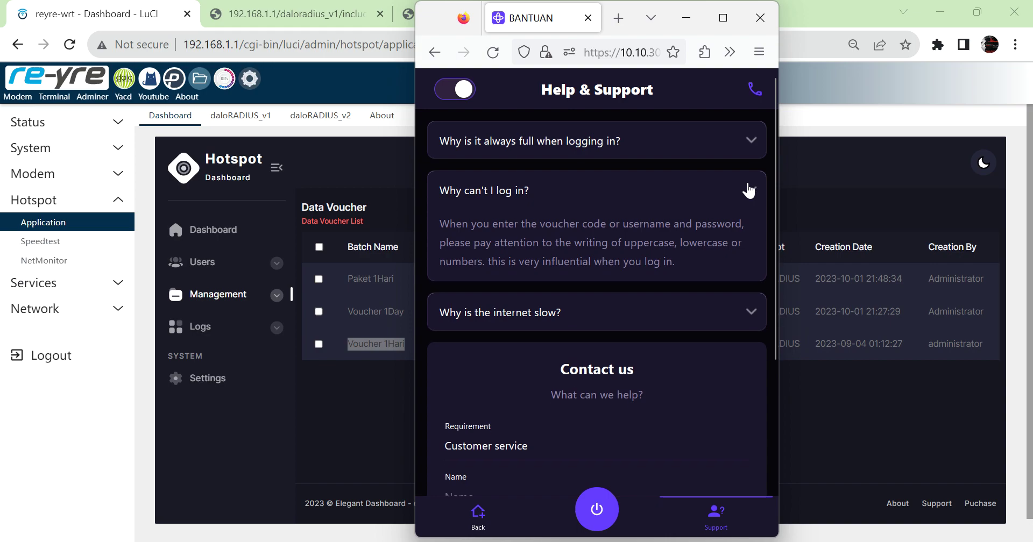
click(748, 190)
click(745, 252)
click(747, 251)
click(598, 508)
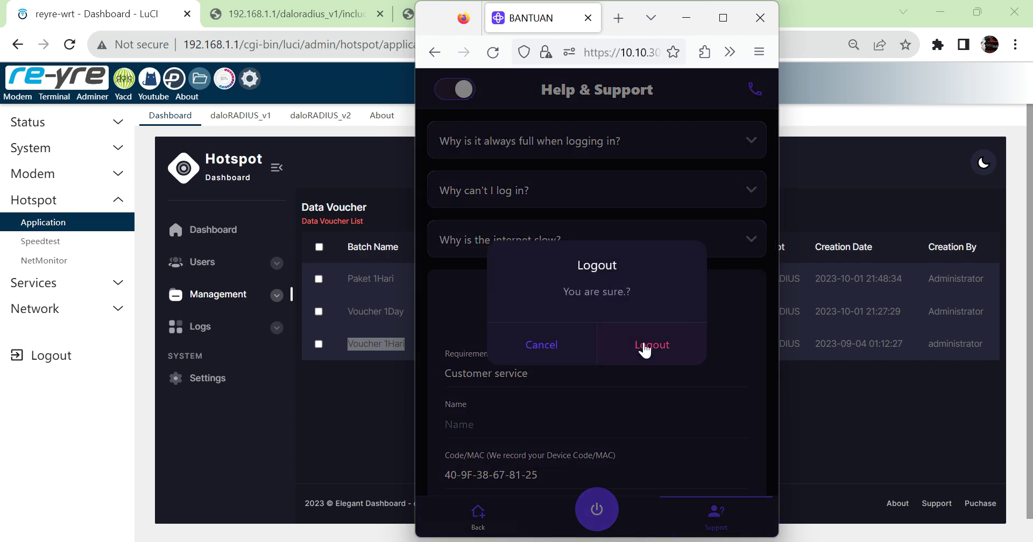
click(644, 347)
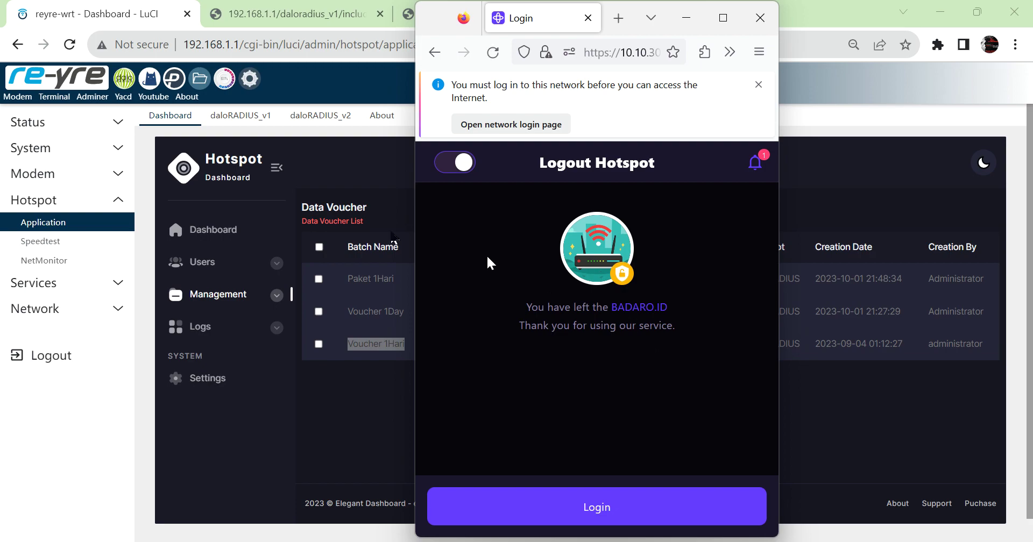
Open the home page of daloRADIUS_v2 and the Management section of daloRADIUS_v1
click(297, 122)
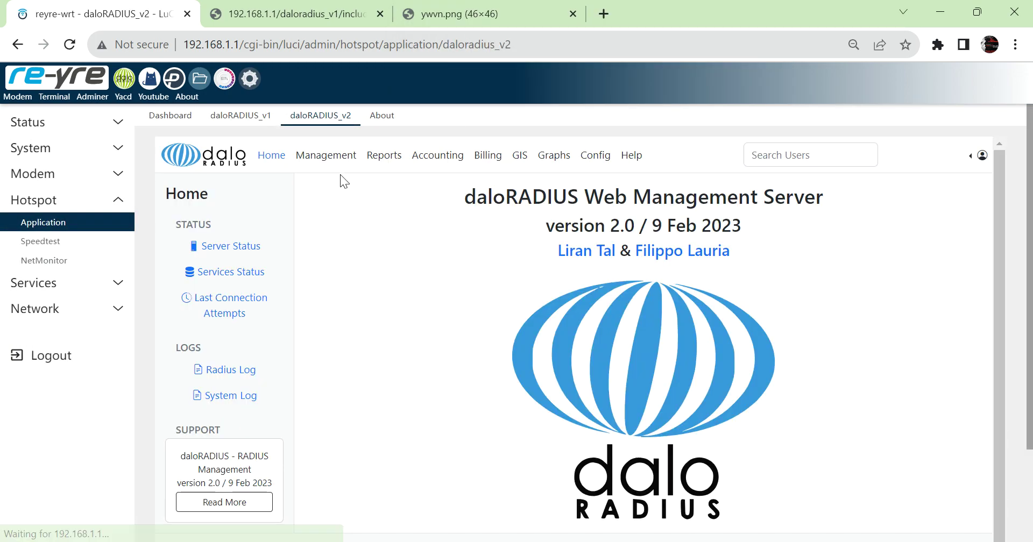
click(250, 115)
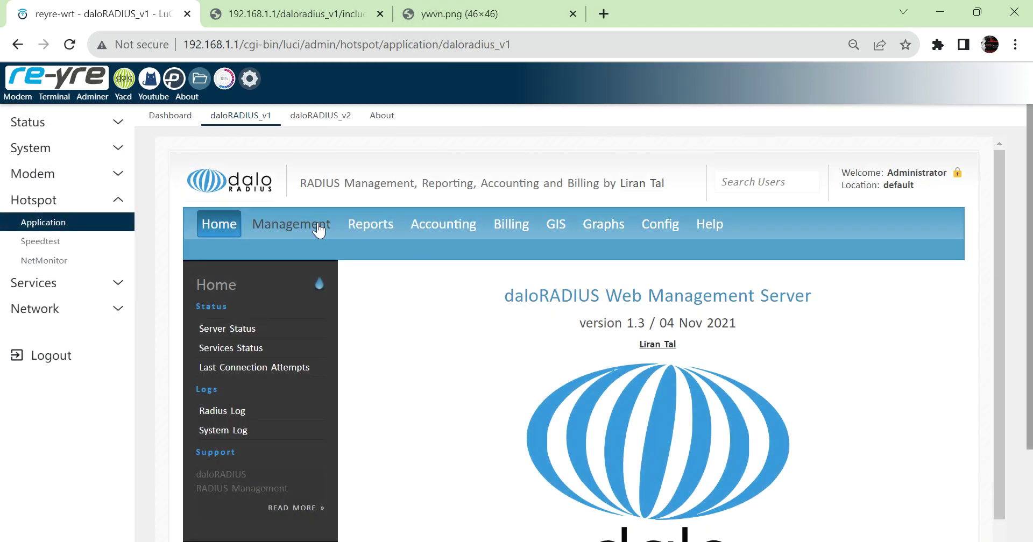
click(318, 228)
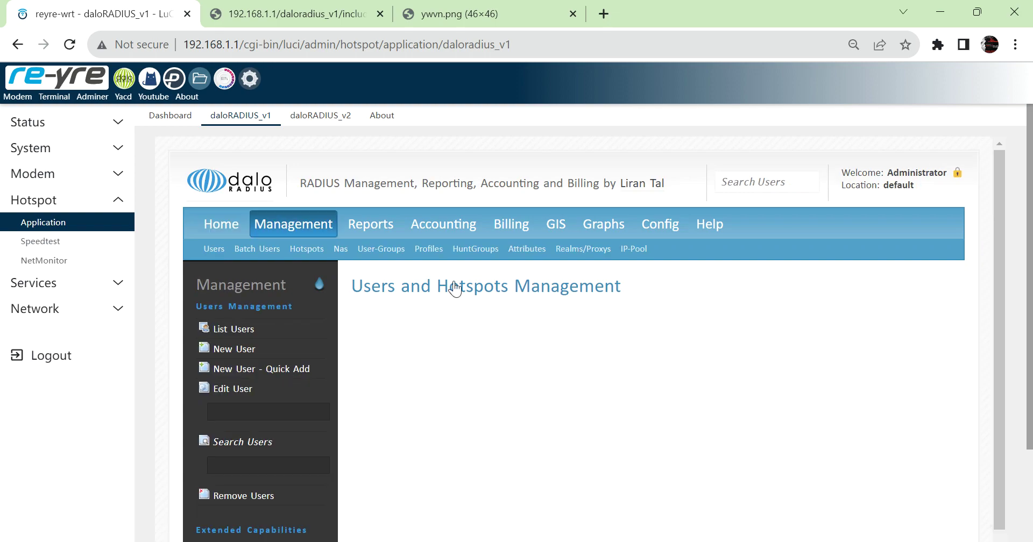
List the users in daloRADIUS_v2 and open the edit details of the voucher user on the second page
click(334, 115)
click(334, 157)
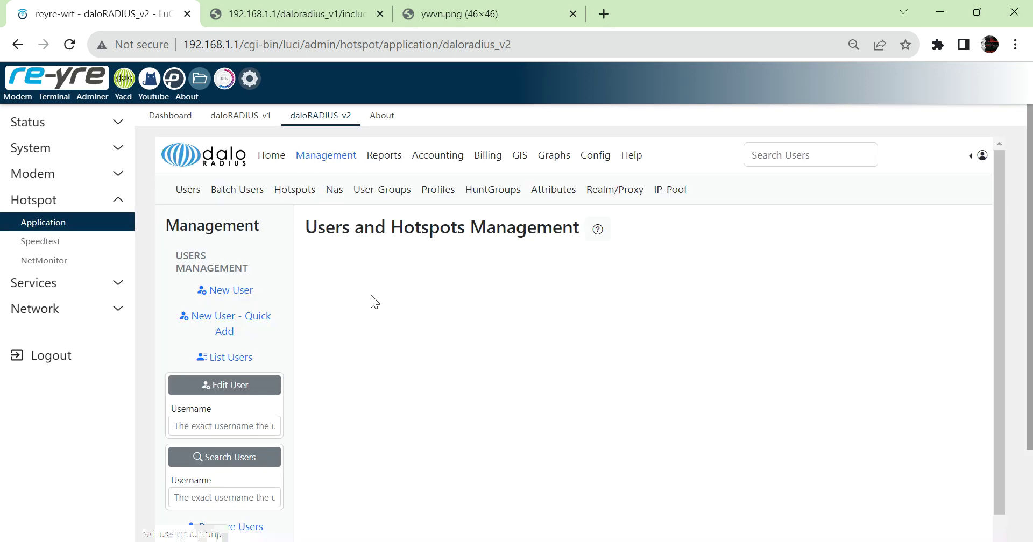
click(218, 361)
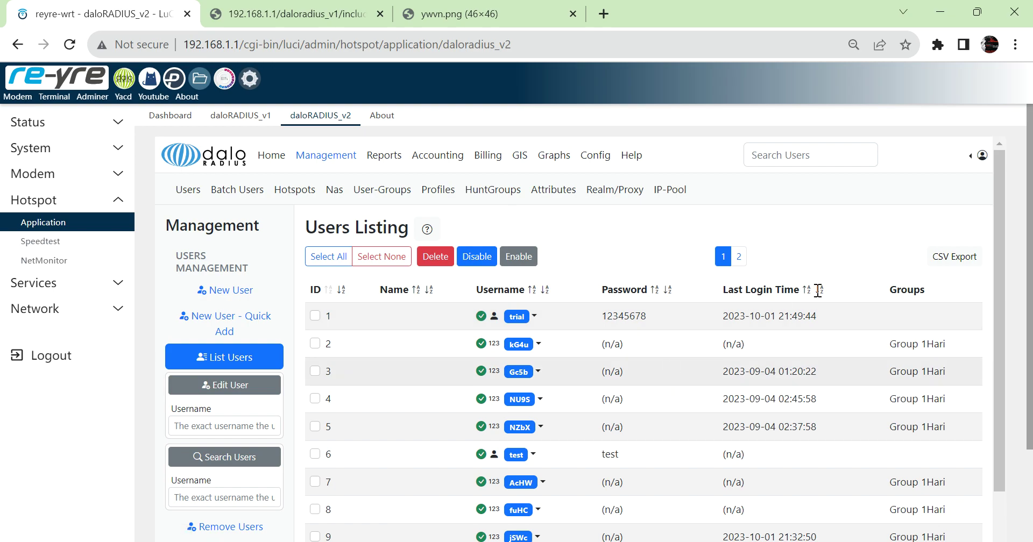
scroll(996, 205, down, 3)
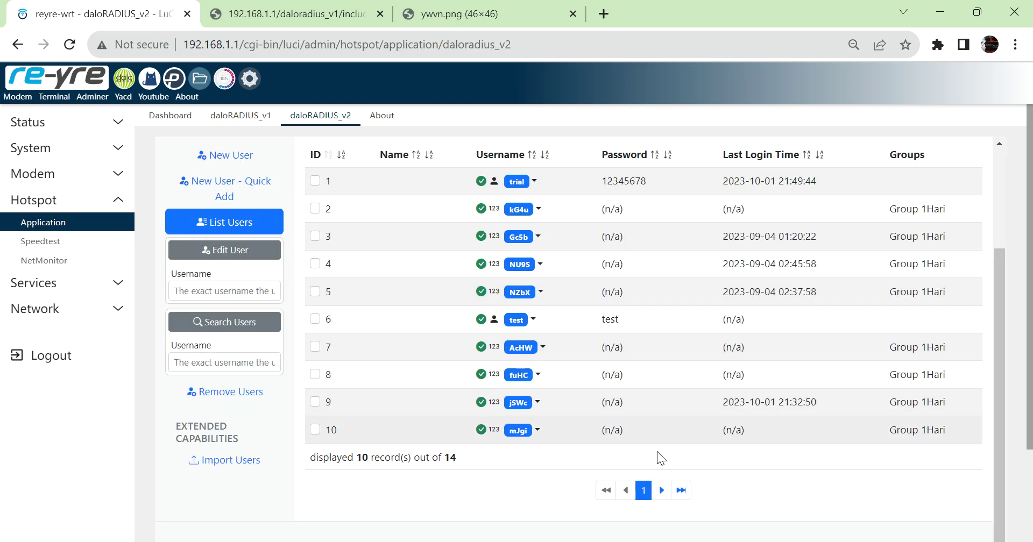
click(662, 490)
click(539, 398)
drag(804, 405, 722, 401)
click(538, 399)
click(549, 426)
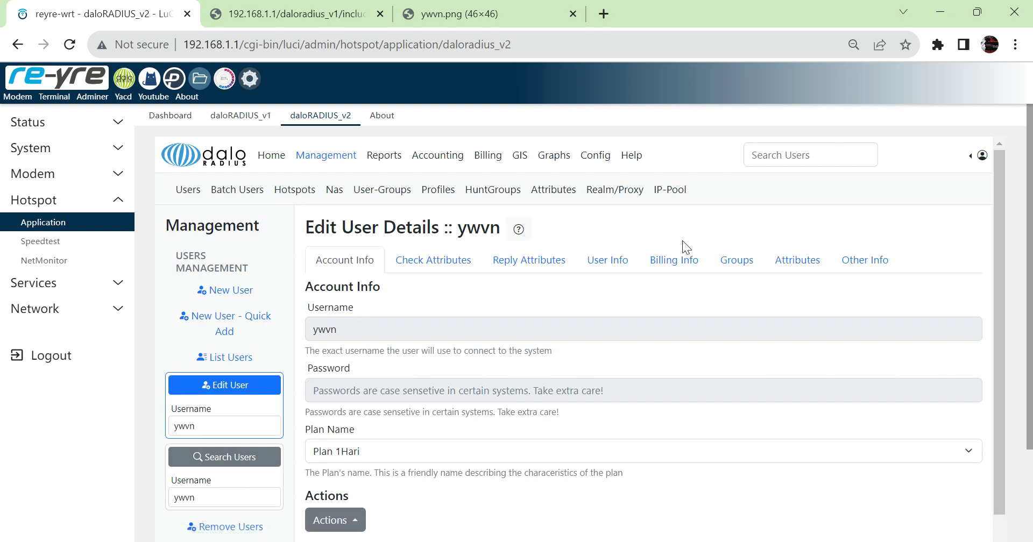
Review the voucher user's check attributes, reply attributes, user info, billing info, groups and attributes
click(416, 265)
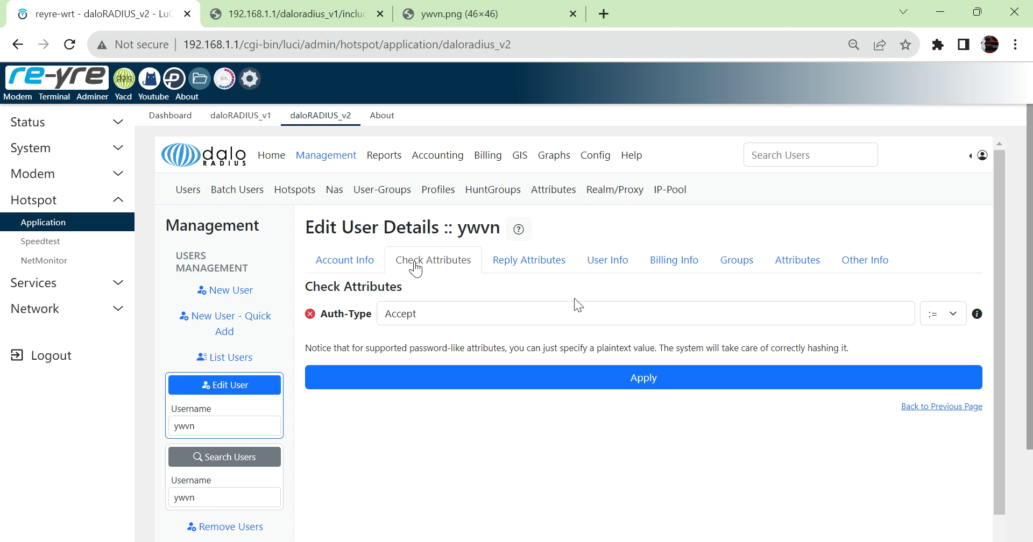
click(549, 268)
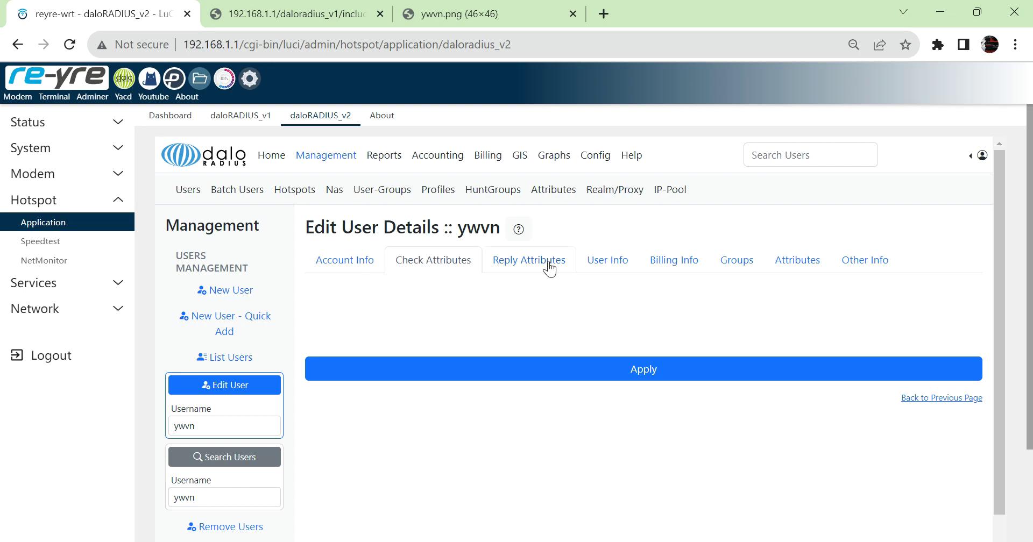
click(612, 262)
click(694, 262)
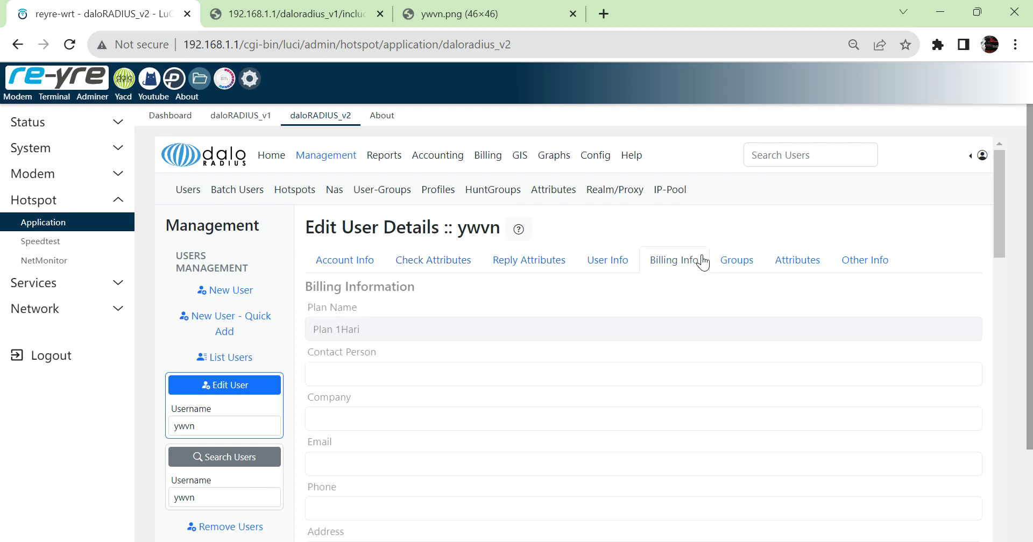
click(748, 264)
click(812, 260)
Chart the voucher user's daily logins in daloRADIUS_v2 and view the matching login statistics
click(551, 162)
click(231, 271)
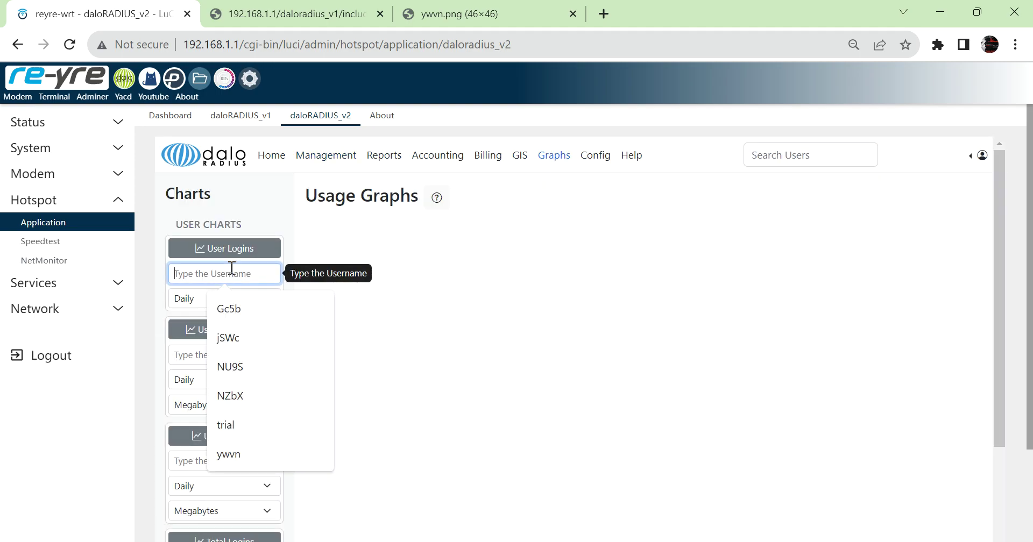
click(231, 455)
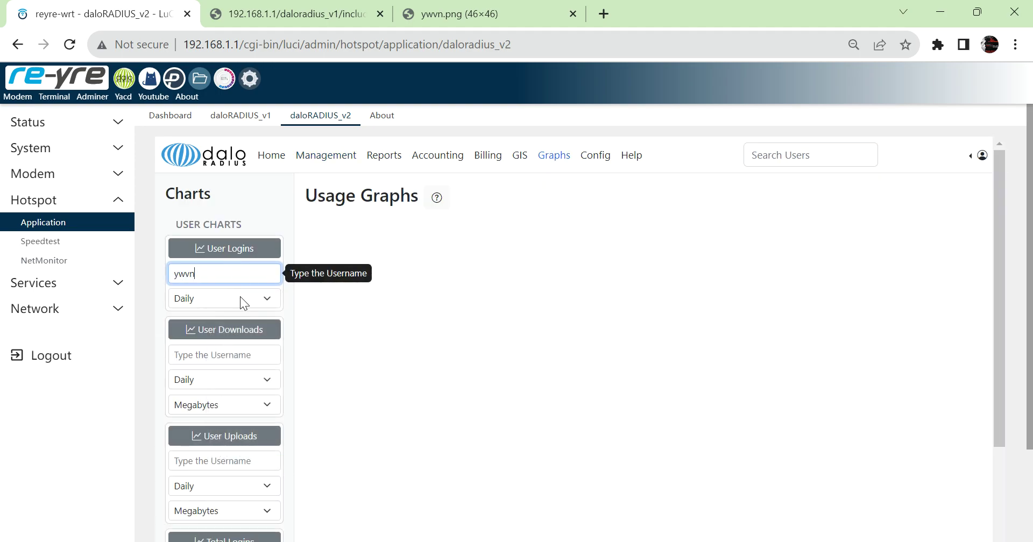
click(243, 253)
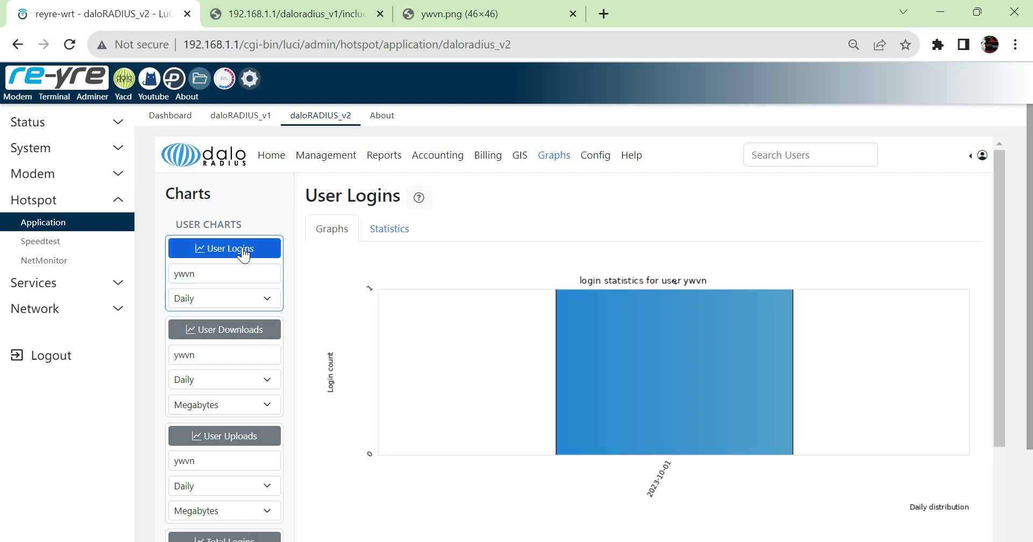
click(388, 232)
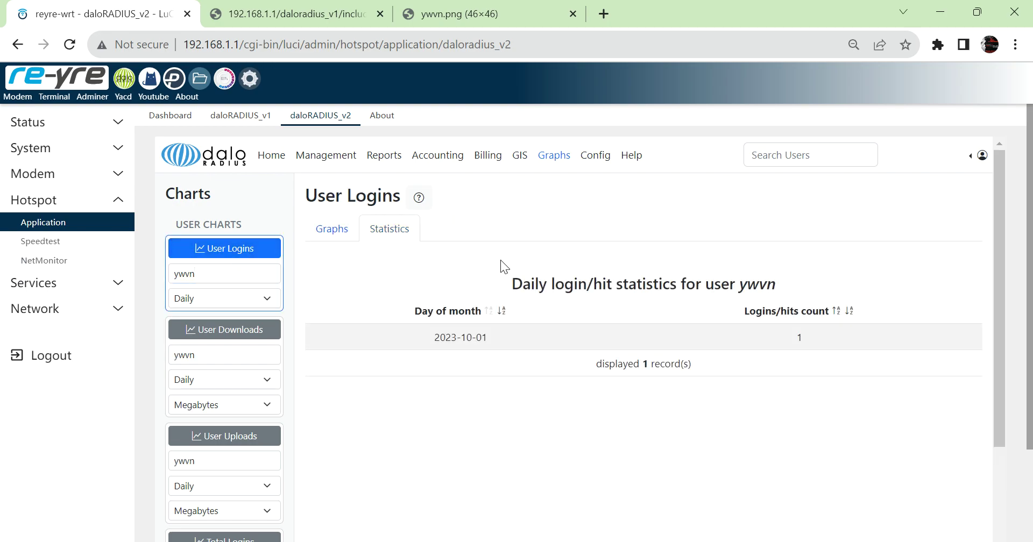
Chart the voucher user's daily downloads and daily uploads in megabytes
click(181, 331)
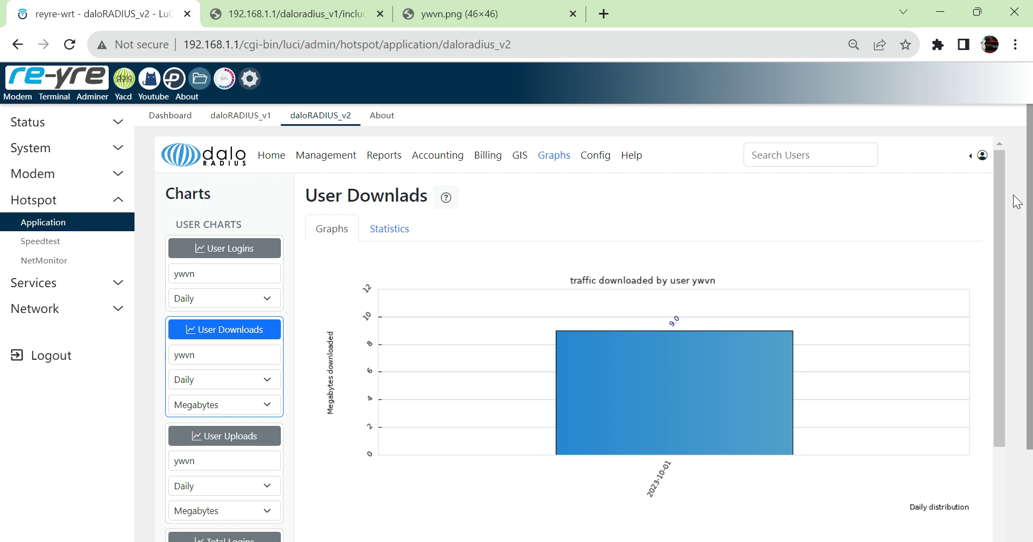
scroll(1008, 198, down, 3)
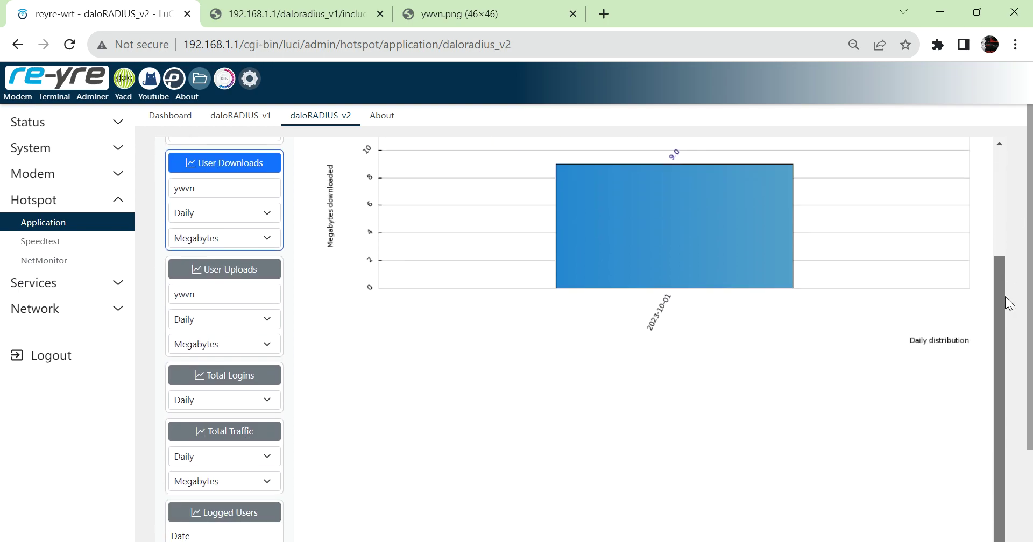
click(211, 271)
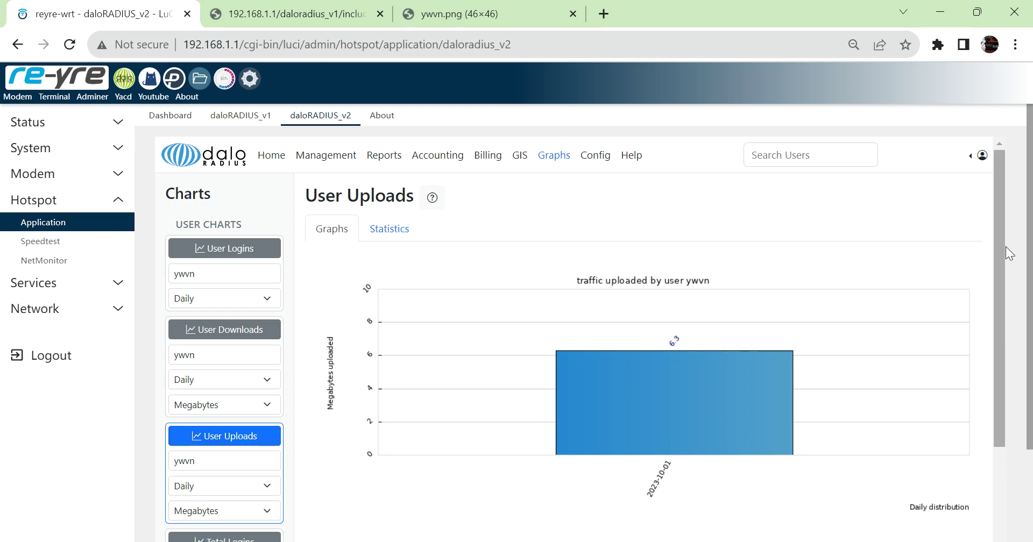
View the total logins chart and the daily total traffic comparison for both downloads and uploads
drag(1005, 246, 1012, 373)
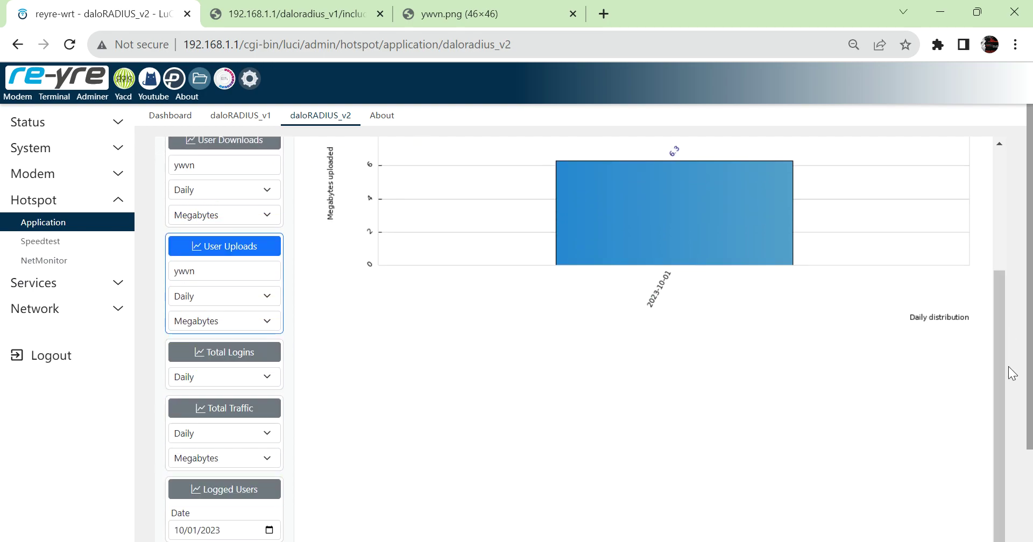
click(240, 356)
drag(1006, 249, 1004, 387)
click(240, 394)
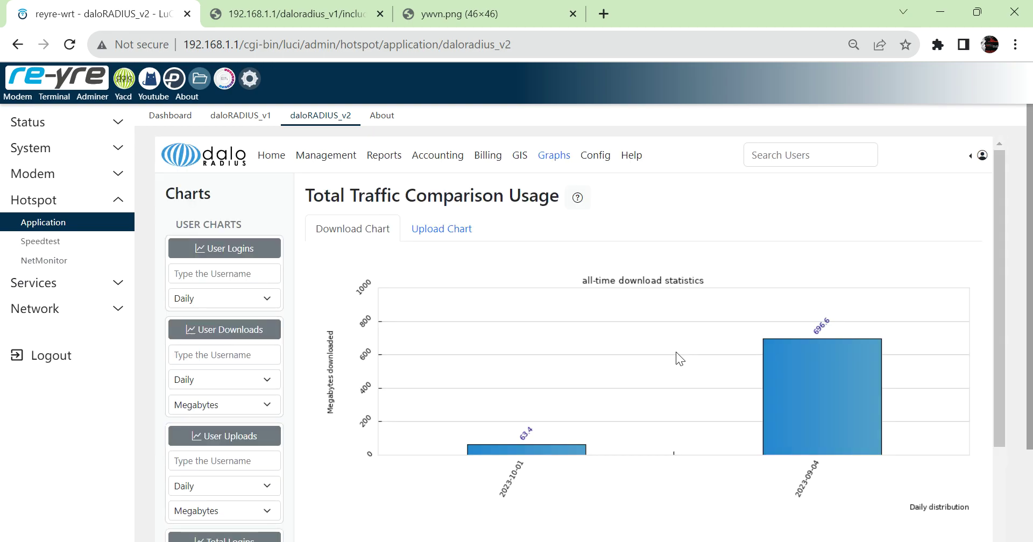
click(441, 232)
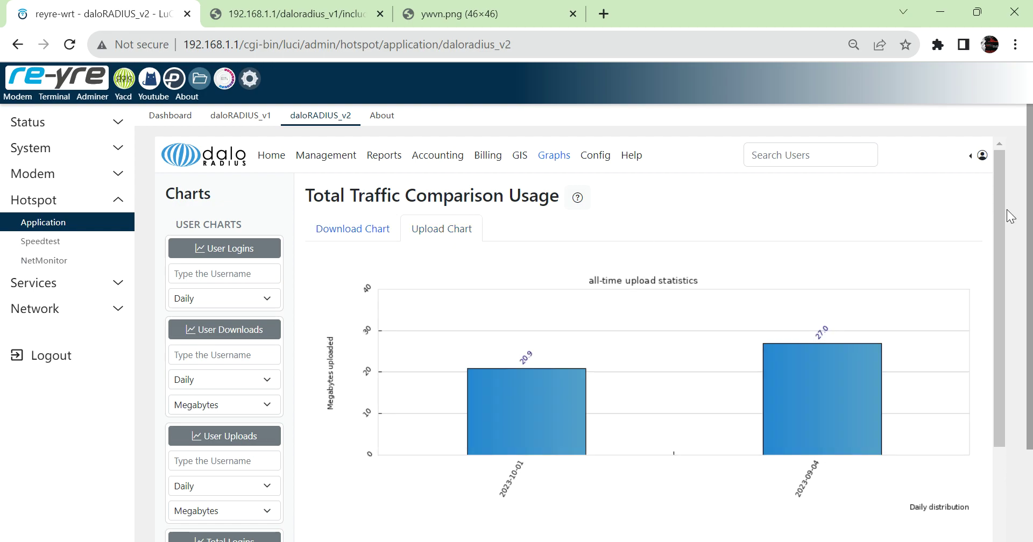
Open the Logged Users graph and view its daily and monthly charts
drag(1006, 208, 1005, 396)
click(275, 454)
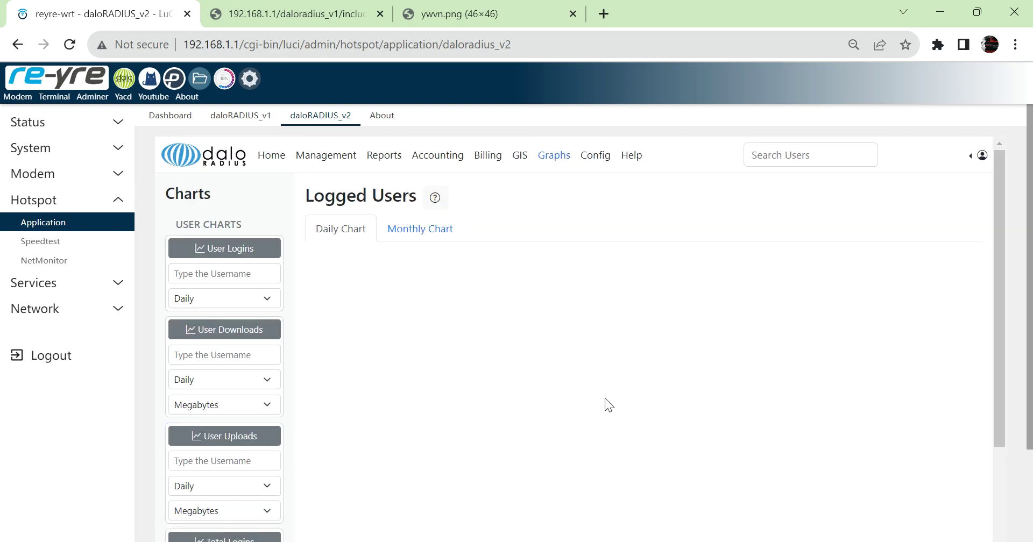
click(443, 231)
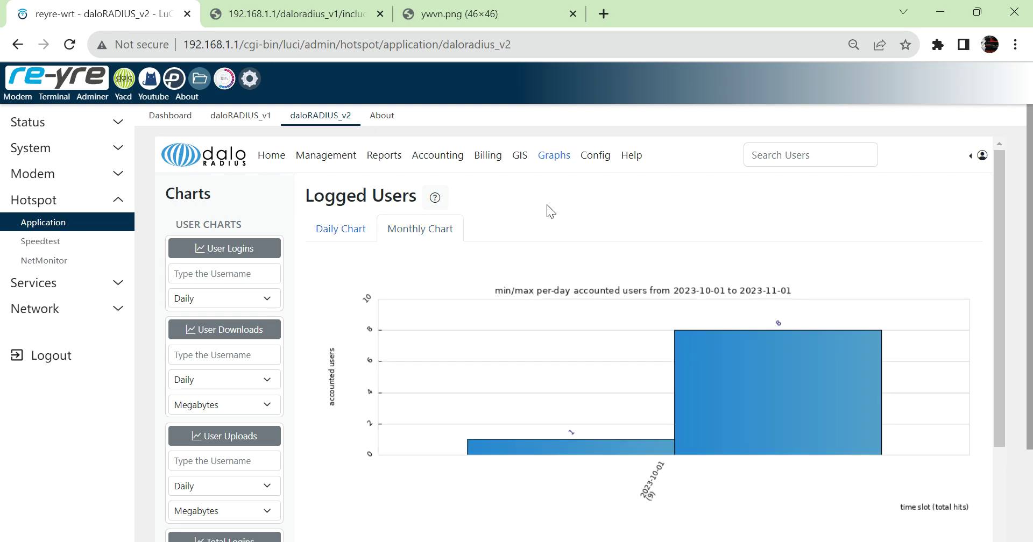
Run the Last Connection Attempts report in daloRADIUS_v2 for the voucher user and for the trial user
click(384, 155)
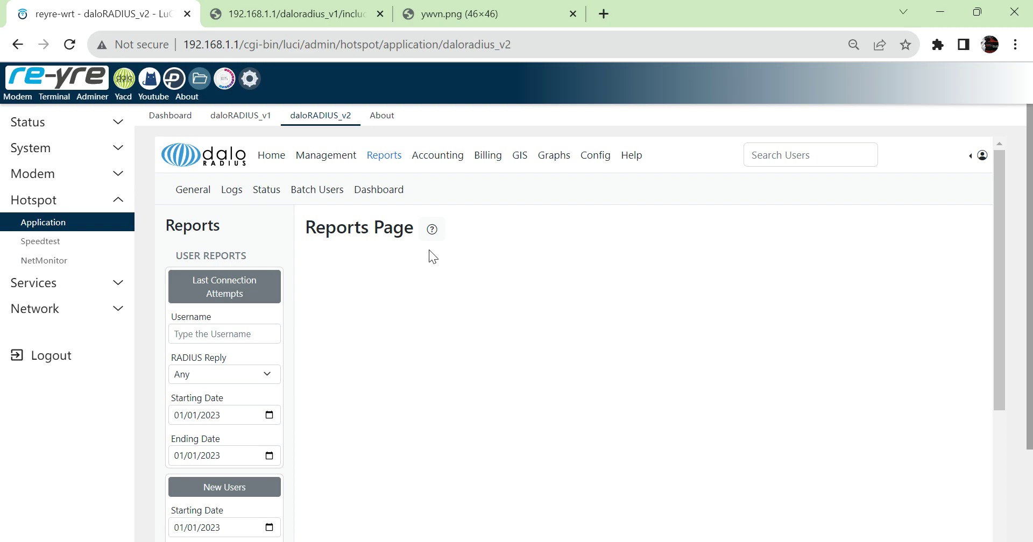
click(233, 334)
click(244, 523)
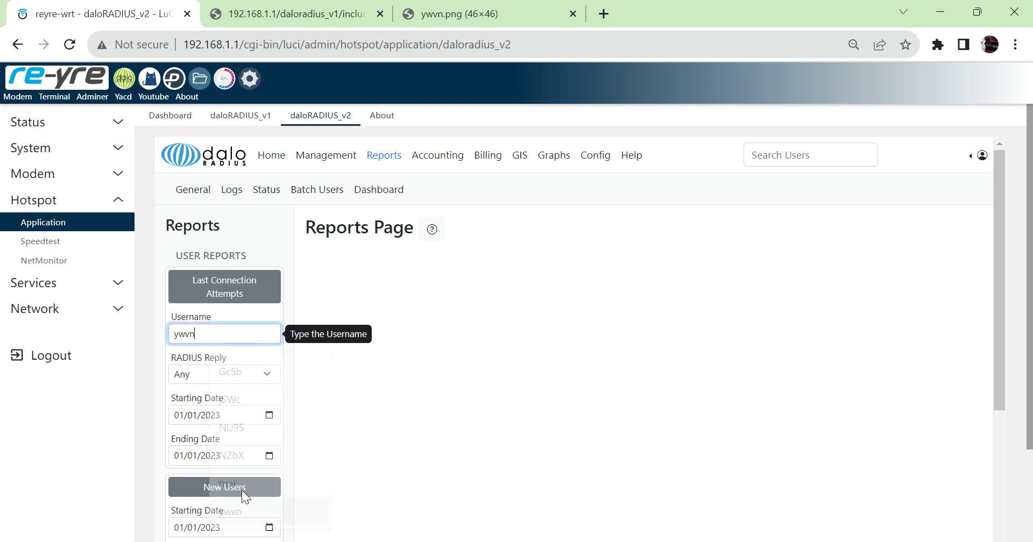
click(235, 293)
click(235, 293)
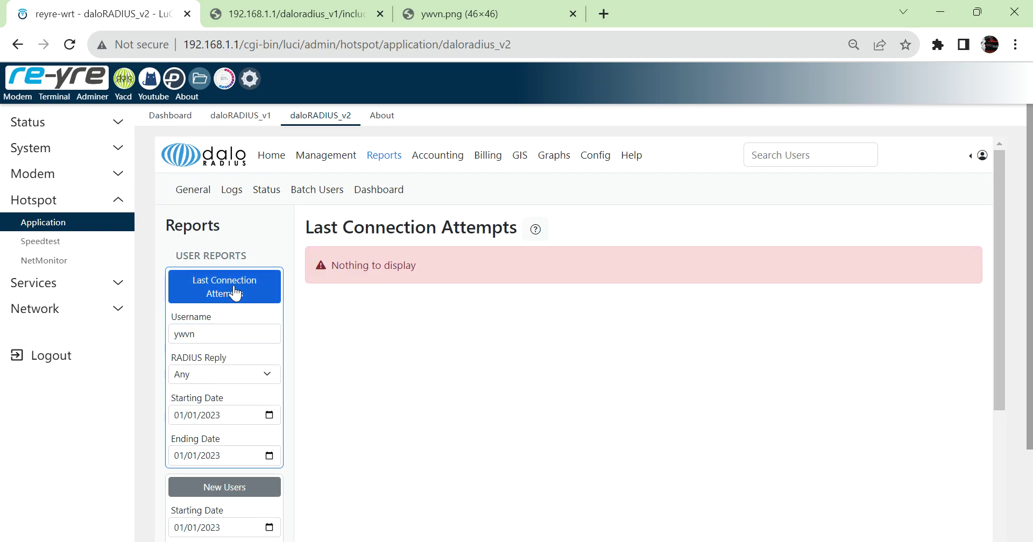
key(Tab)
text(T)
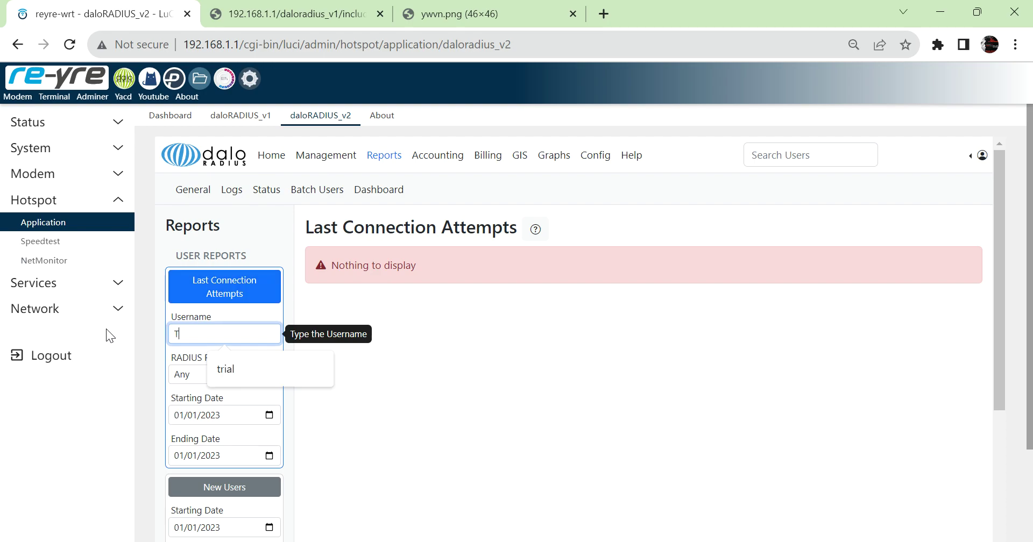
click(248, 302)
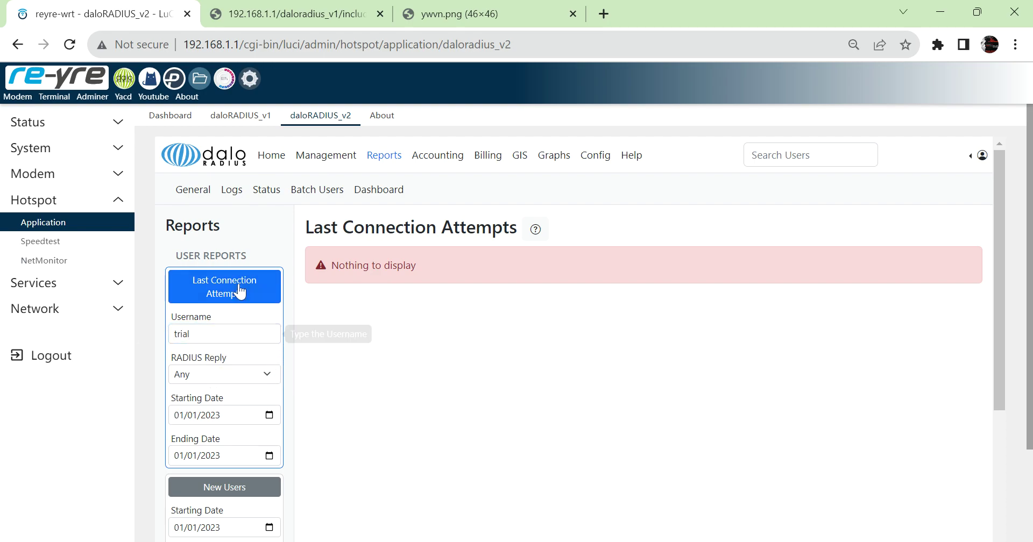
Chart the voucher user's daily logins in the Graphs section of daloRADIUS_v1
click(248, 115)
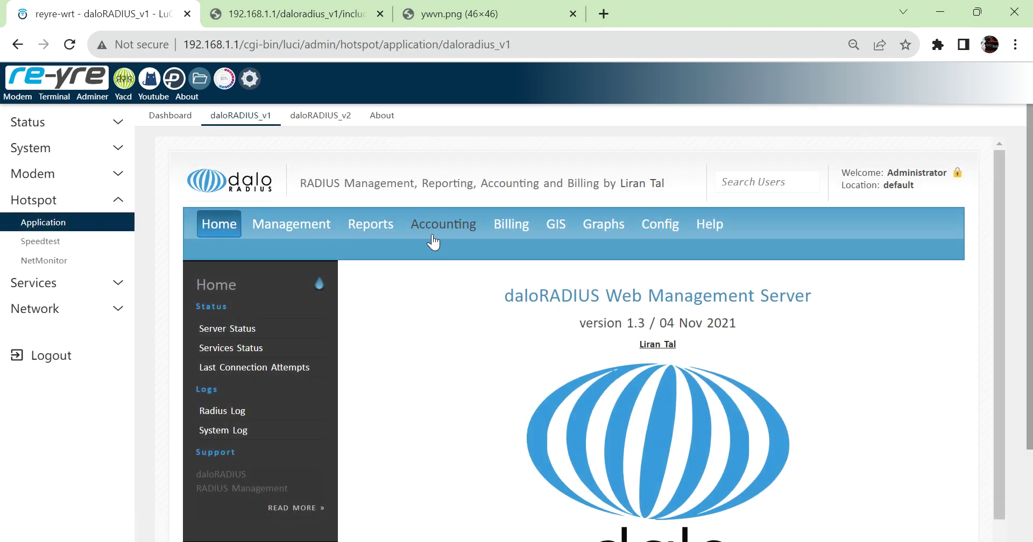
click(598, 226)
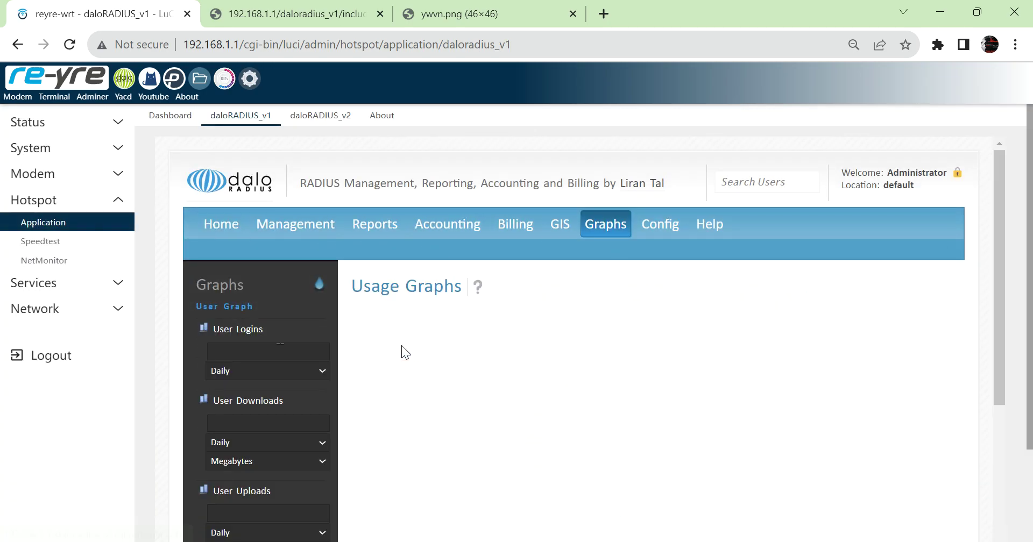
click(280, 351)
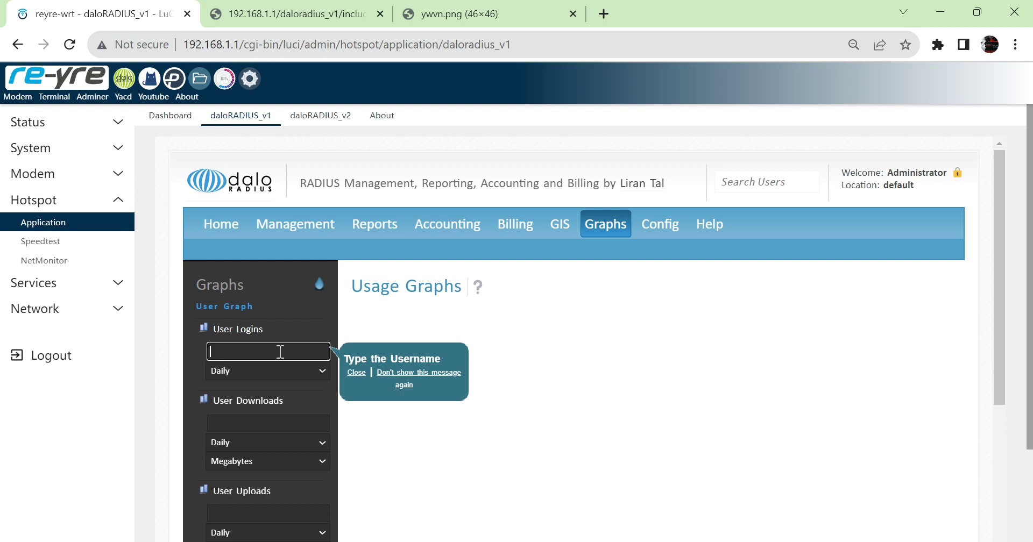
text(option peerdns '0)
key(ctrl+z)
text(y)
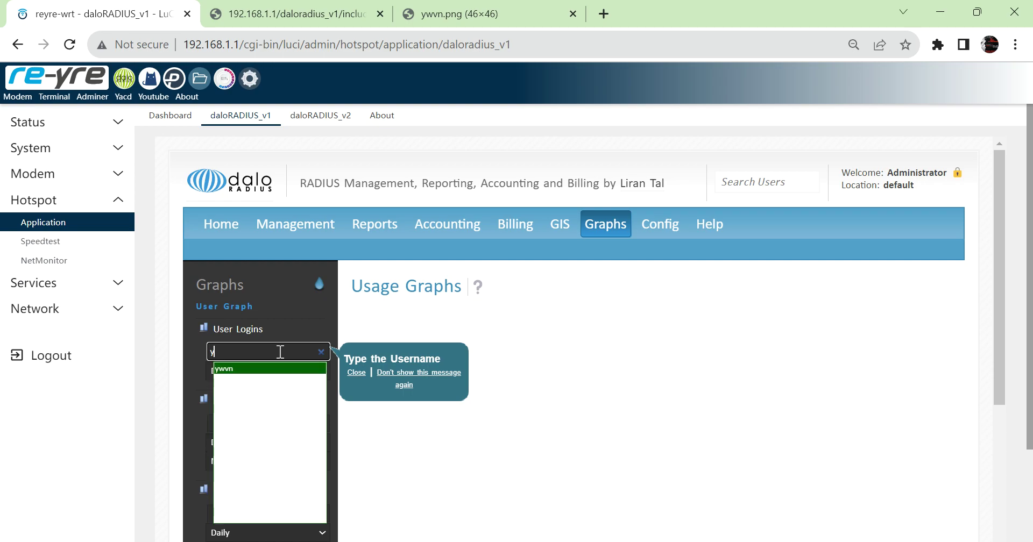
click(252, 370)
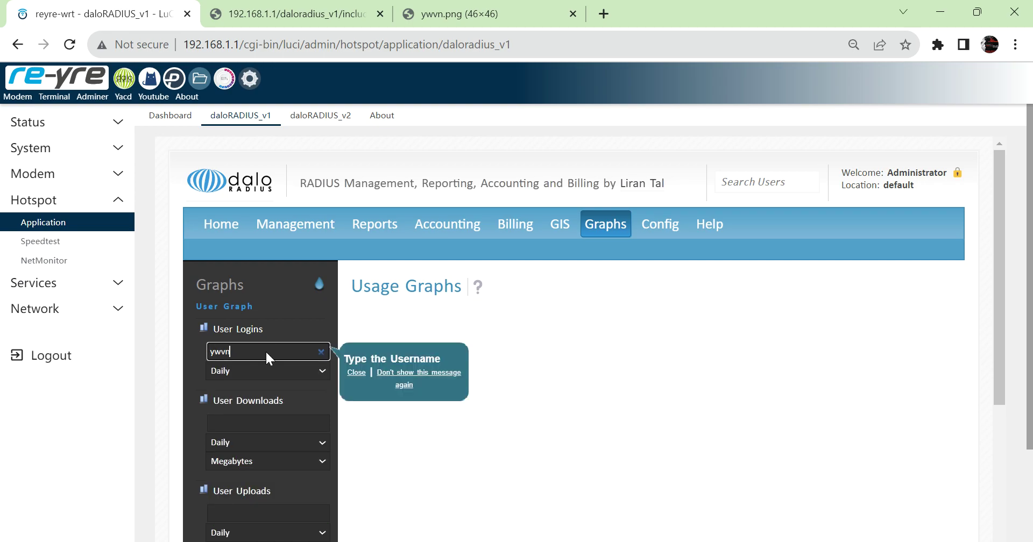
key(Return)
Chart the voucher user's daily downloads in megabytes in daloRADIUS_v1
mouse_move(1001, 236)
mouse_down()
mouse_move(1010, 415)
mouse_move(988, 248)
mouse_up()
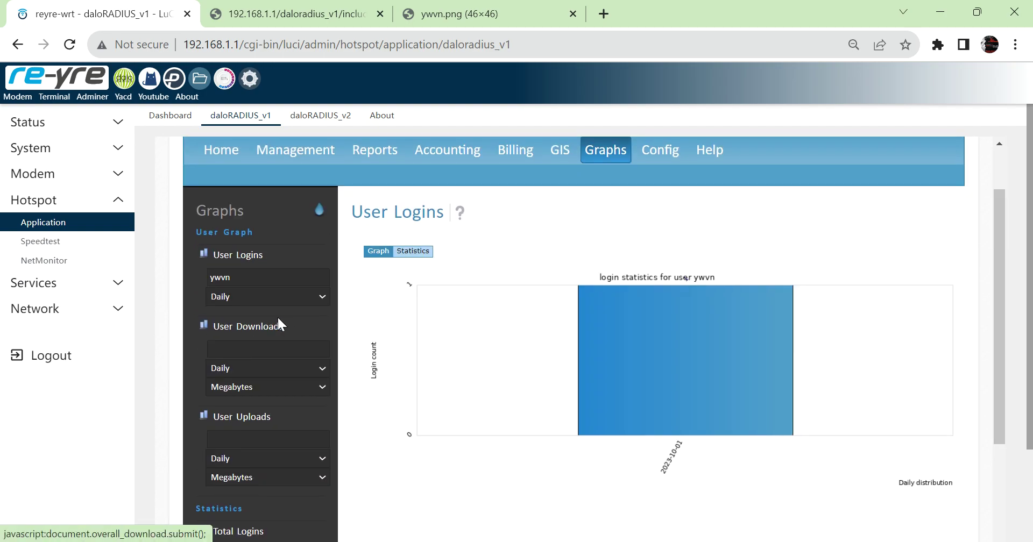
click(255, 347)
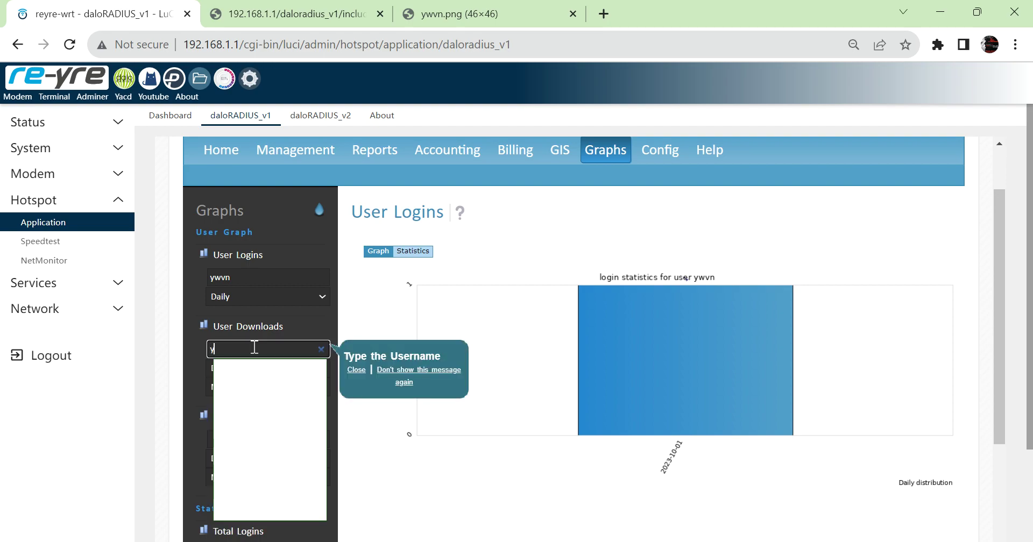
click(248, 360)
click(268, 327)
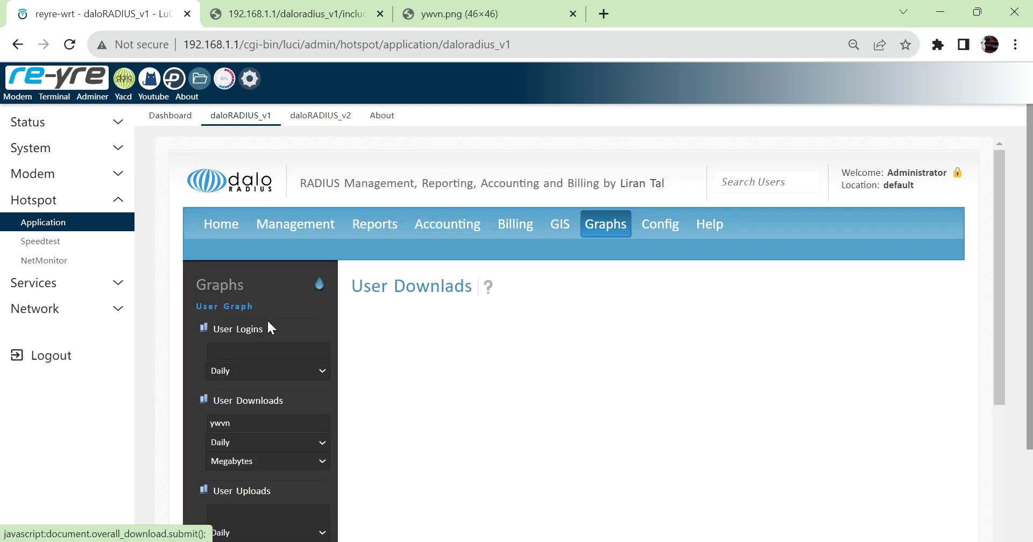
Look up the voucher username for the daily User Uploads graph in daloRADIUS_v1
scroll(1003, 273, down, 1)
scroll(1003, 273, down, 3)
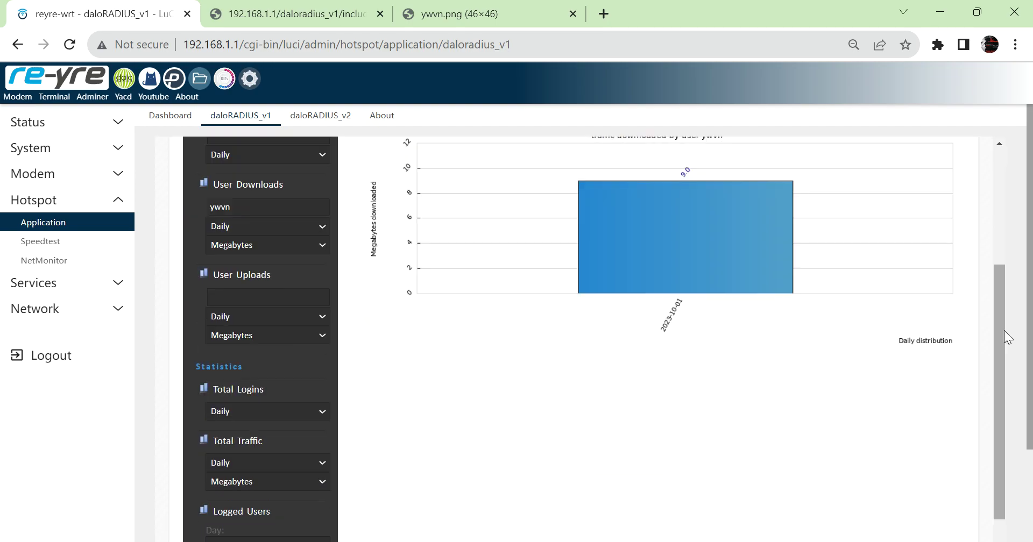
click(283, 295)
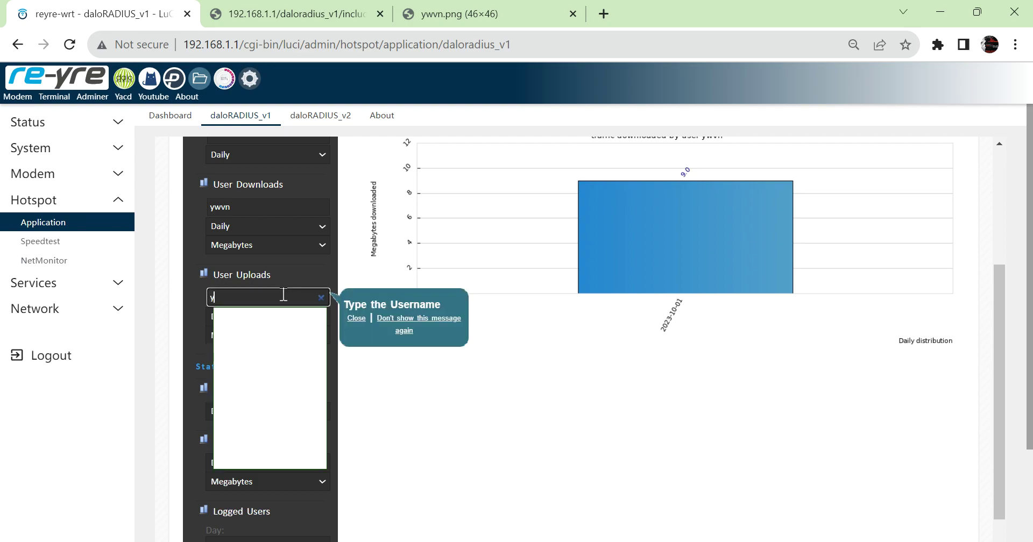